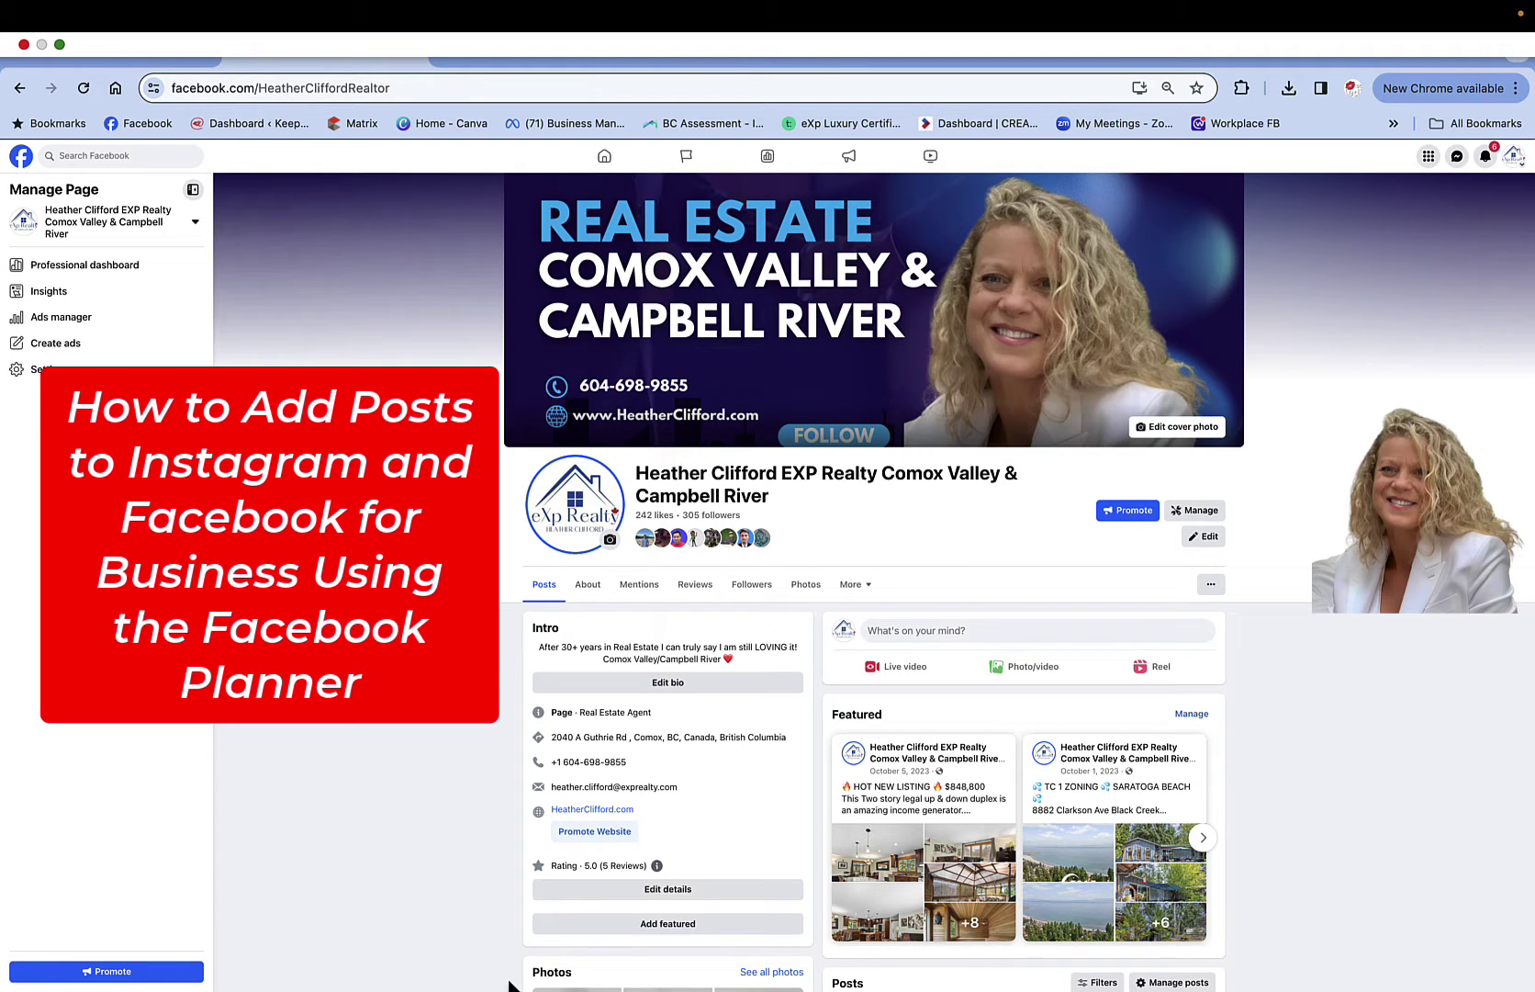
# Open an empty Public Create post composer for the real estate Page
pyautogui.moveTo(496, 988)
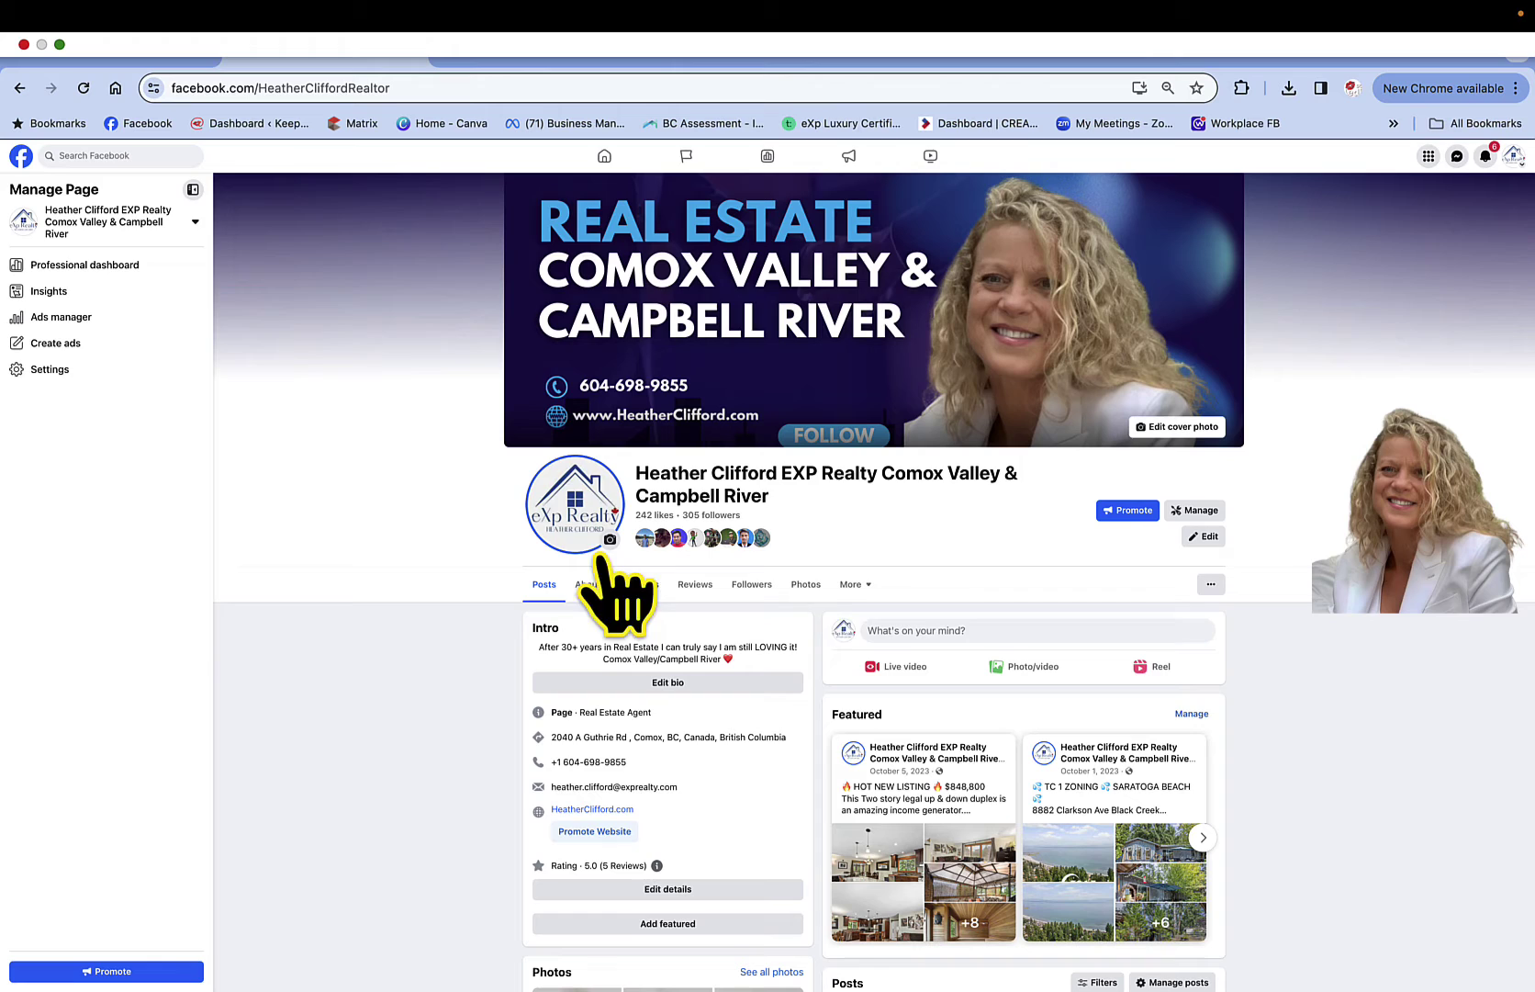
pyautogui.click(1513, 158)
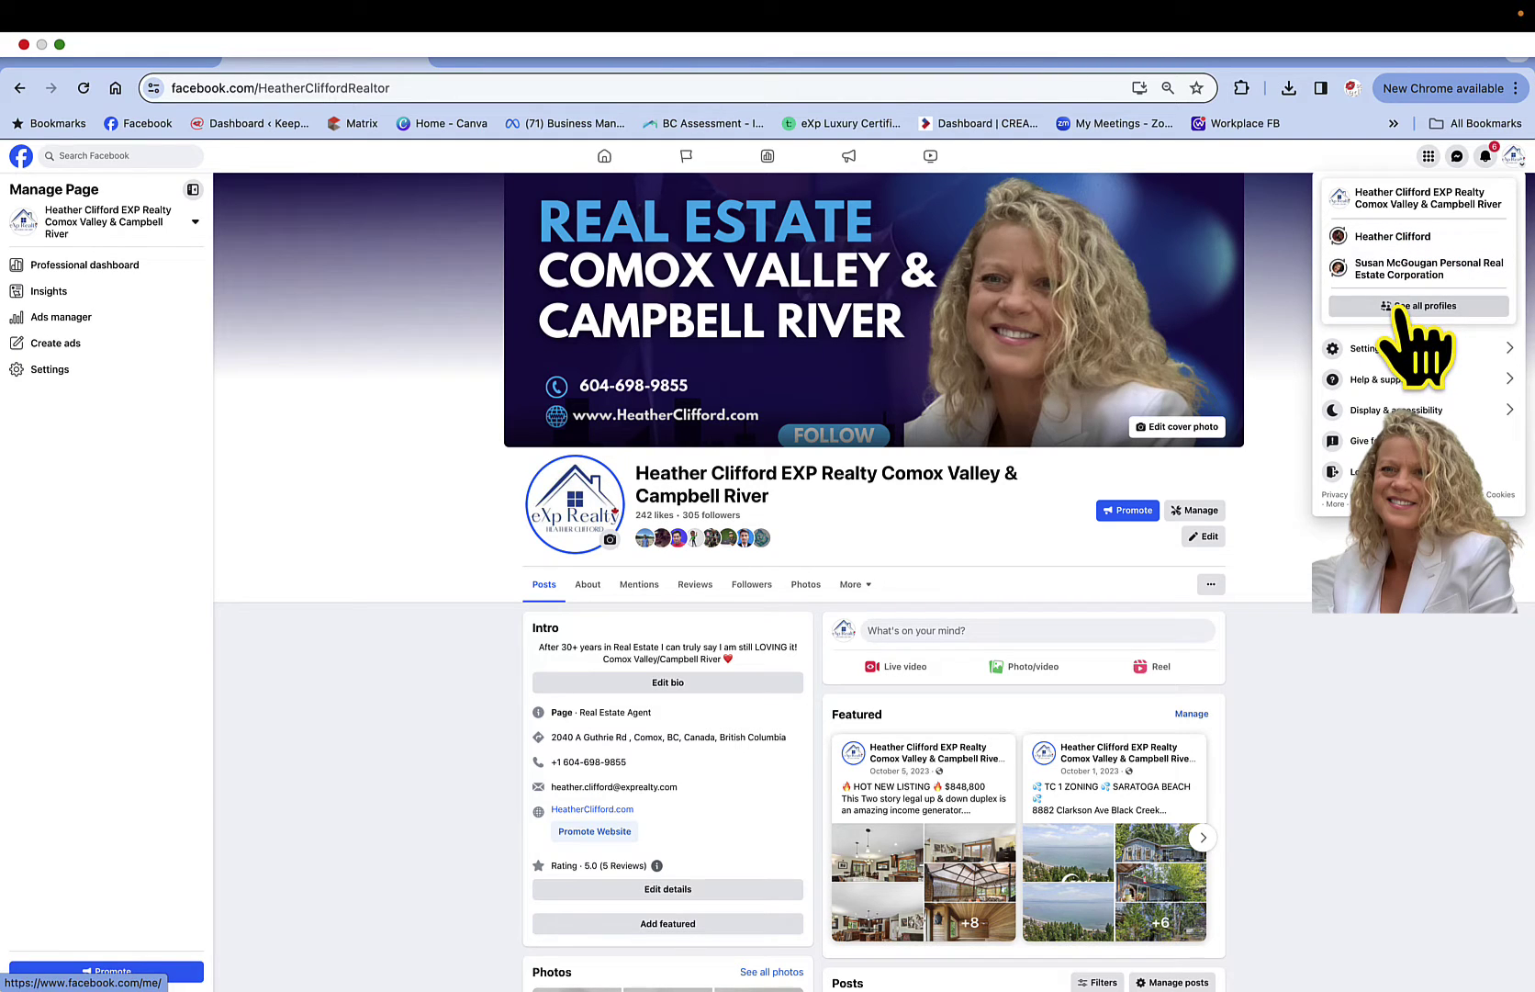
pyautogui.click(1279, 608)
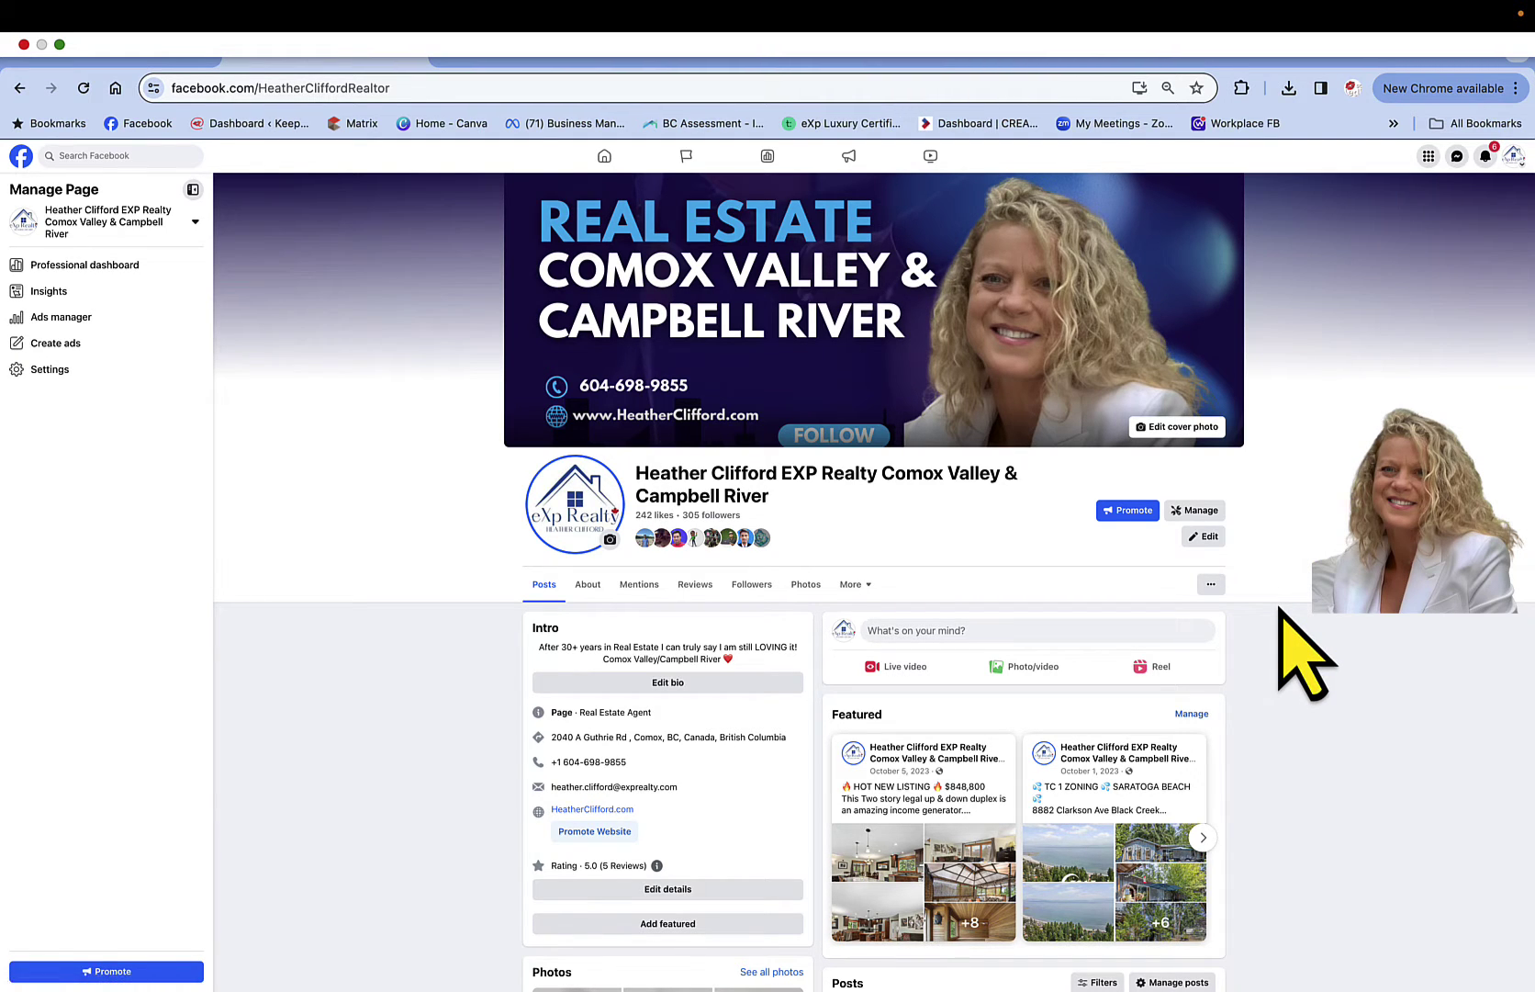
pyautogui.scroll(-4, 1139, 735)
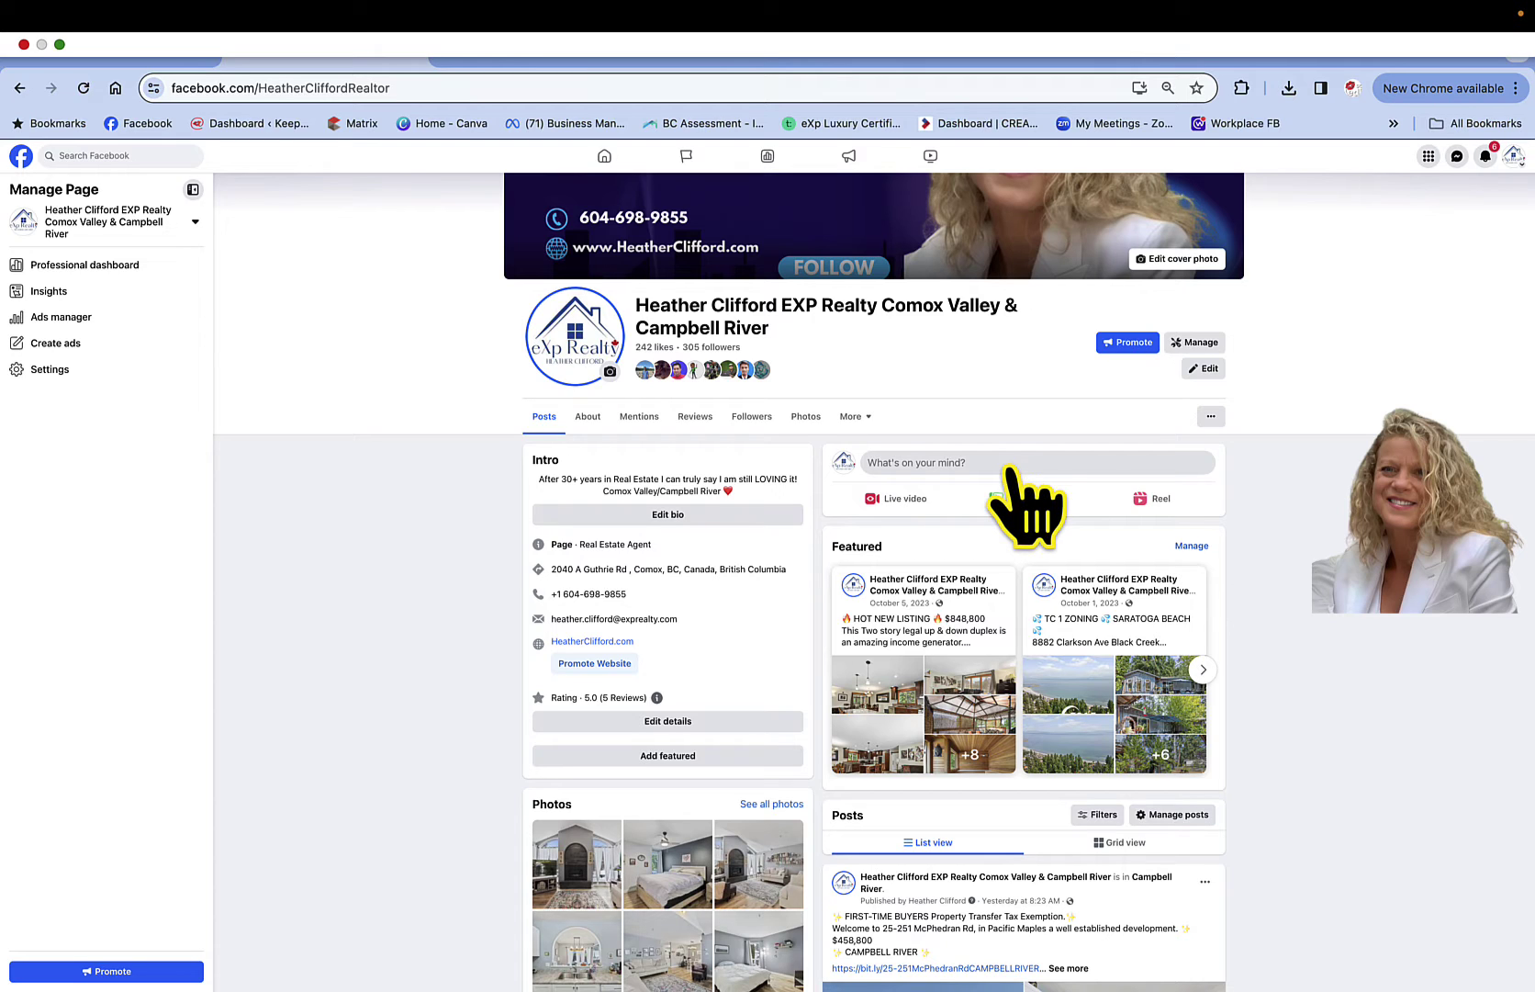
pyautogui.click(1010, 468)
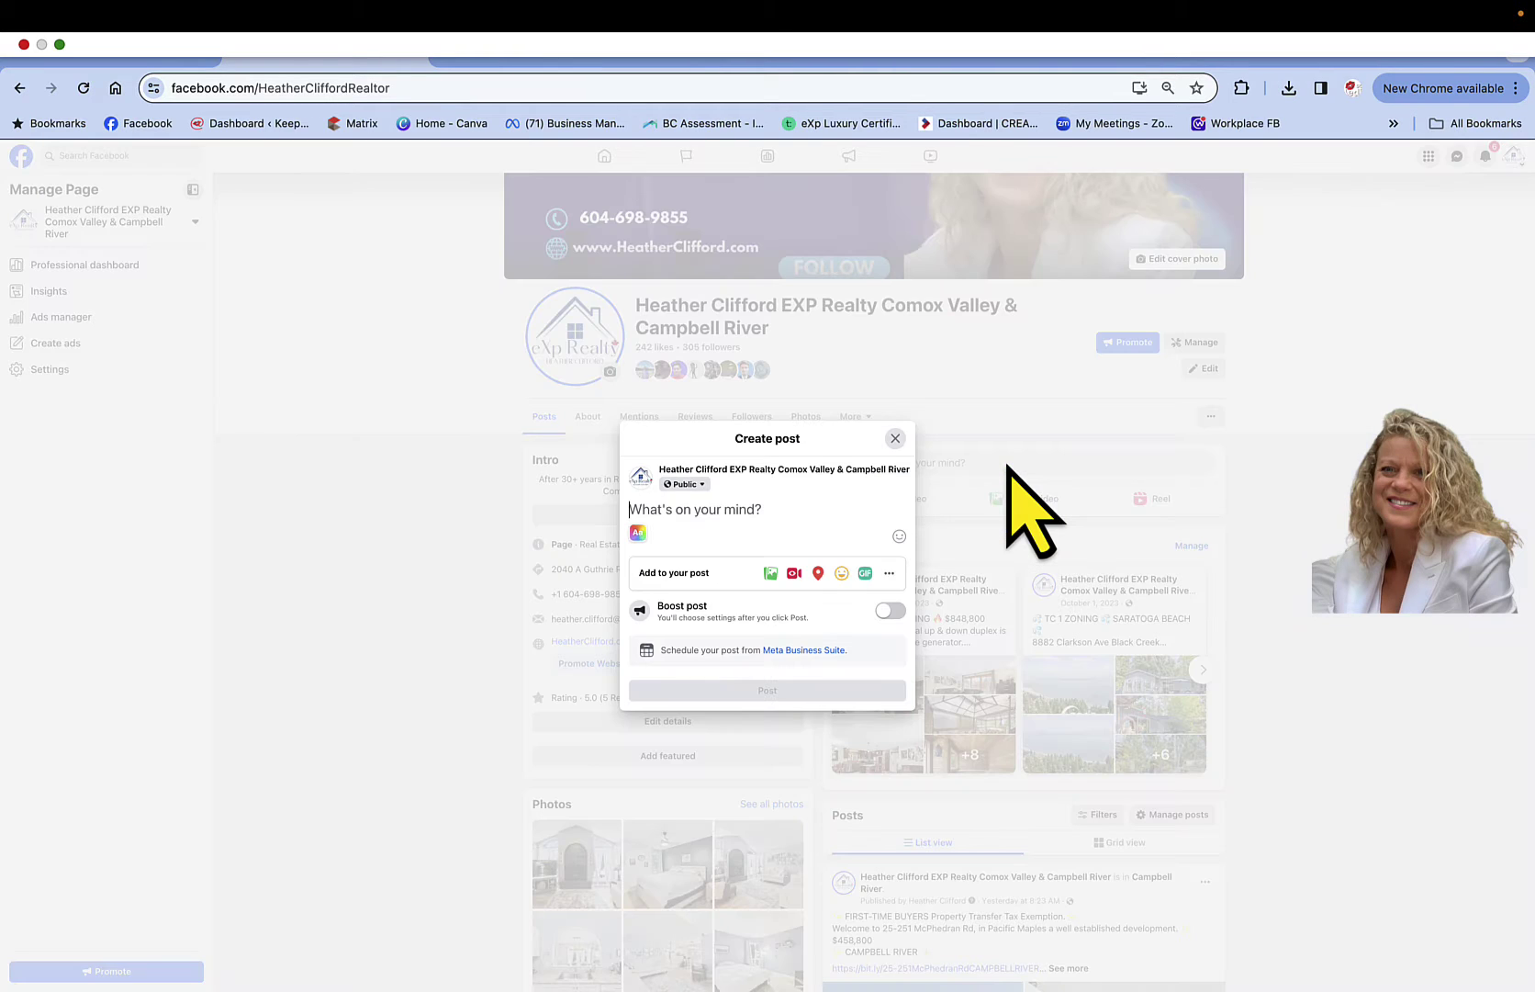
# Follow the Meta Business Suite scheduling link to reach the February 2024 Planner week
pyautogui.click(797, 650)
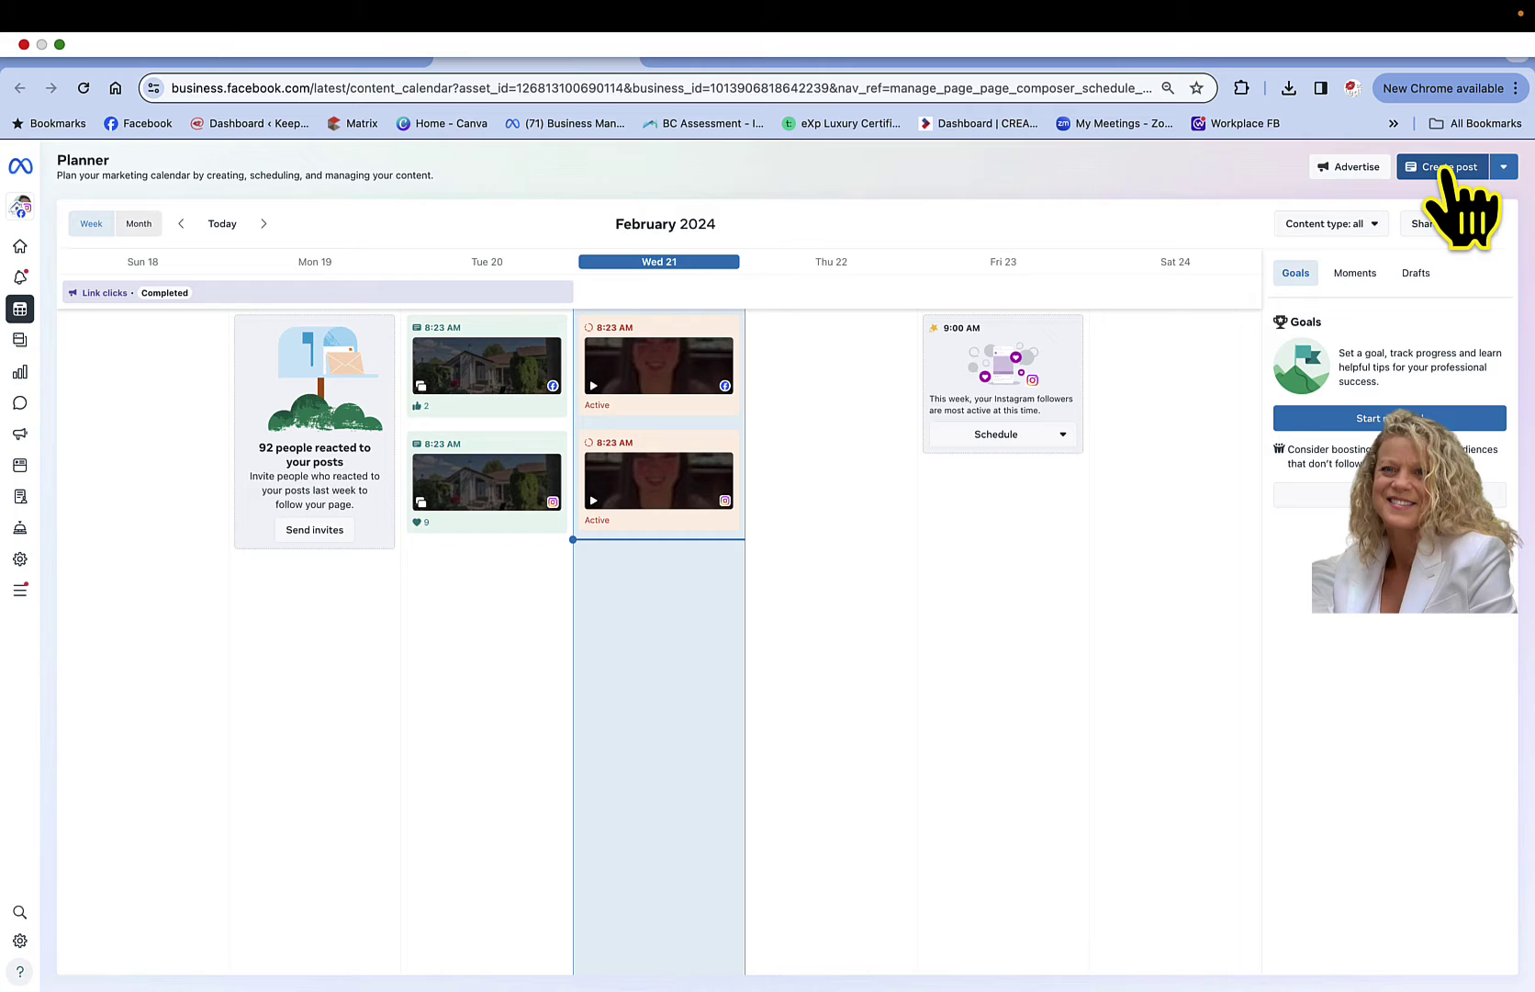
# Start a new post and confirm both the Facebook Page and Instagram account are ticked
pyautogui.click(1448, 167)
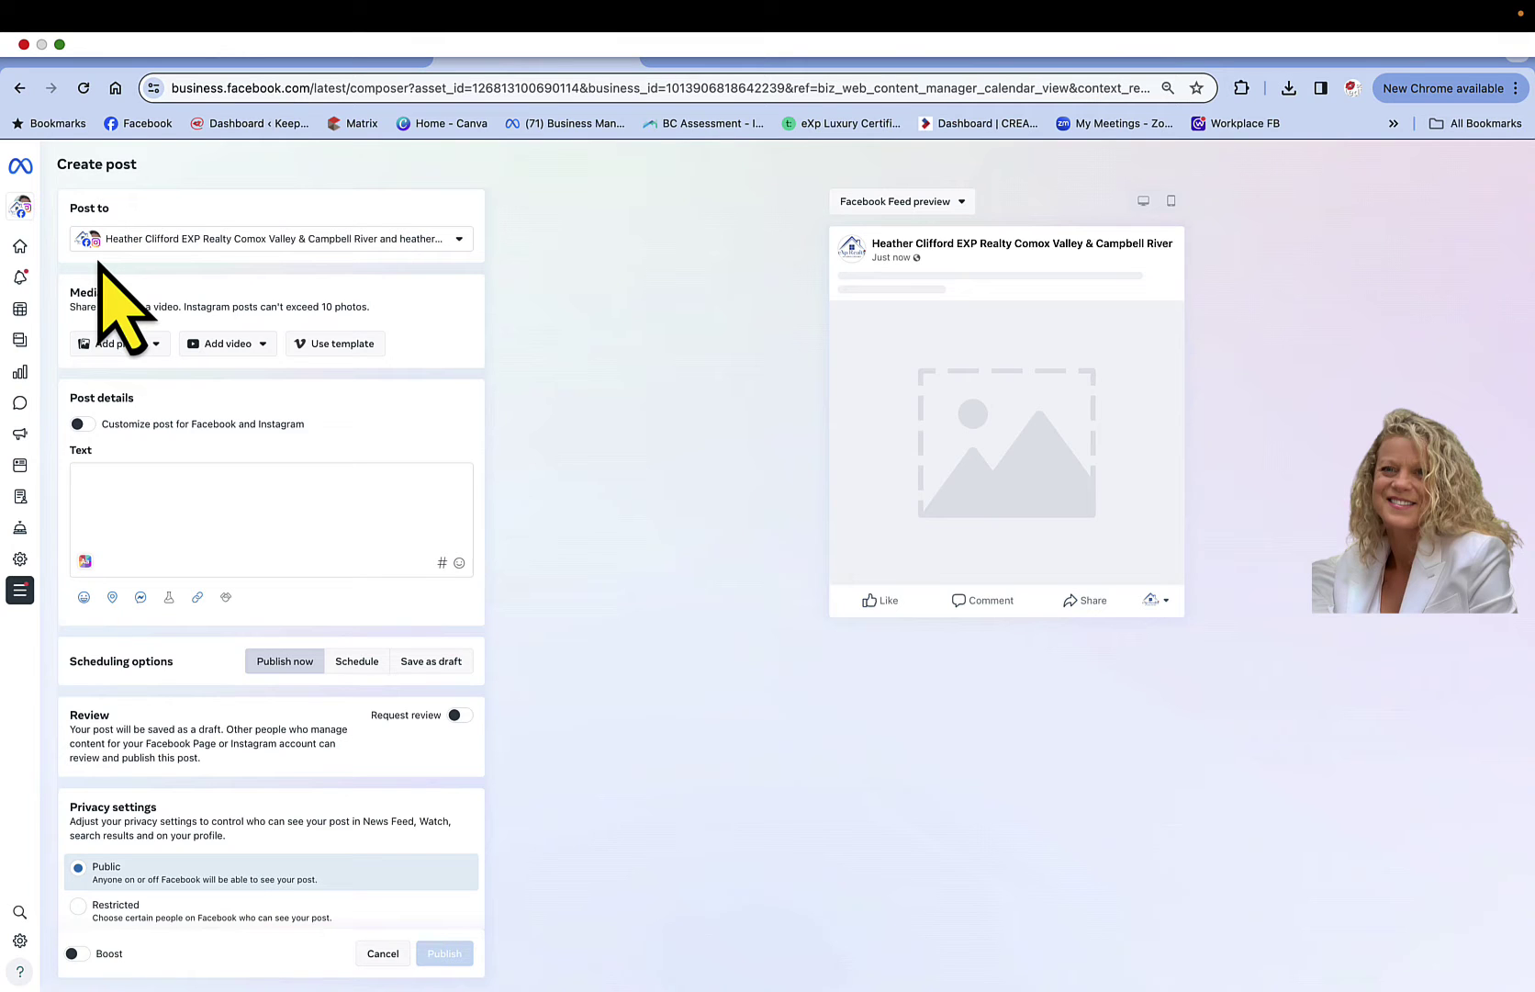
pyautogui.click(459, 240)
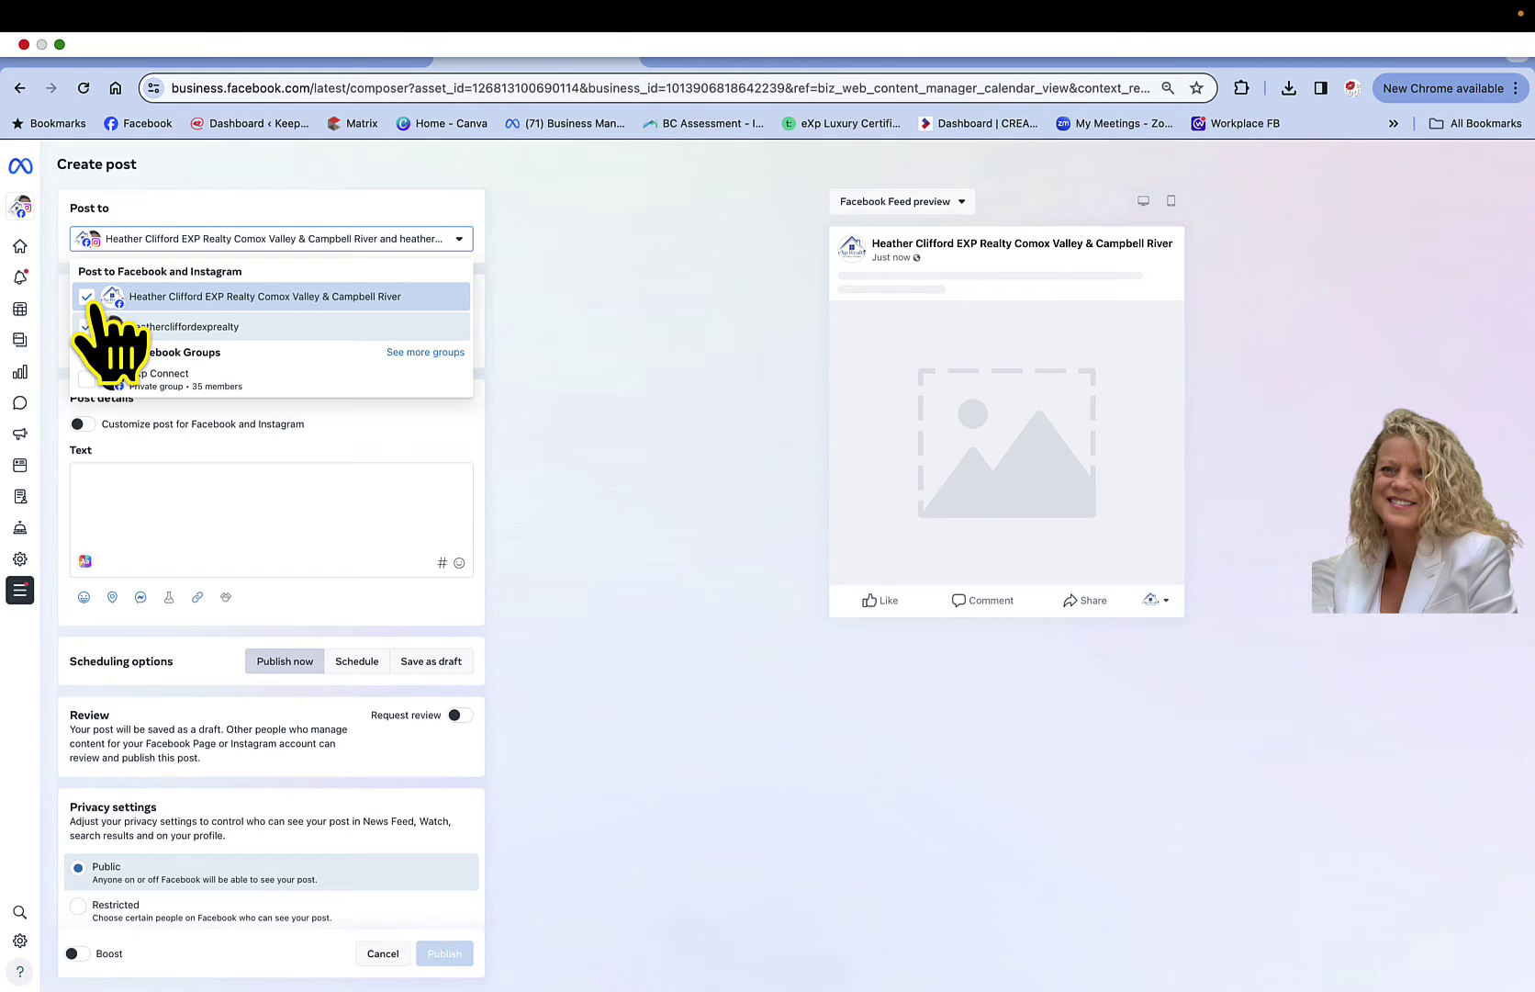
pyautogui.click(577, 366)
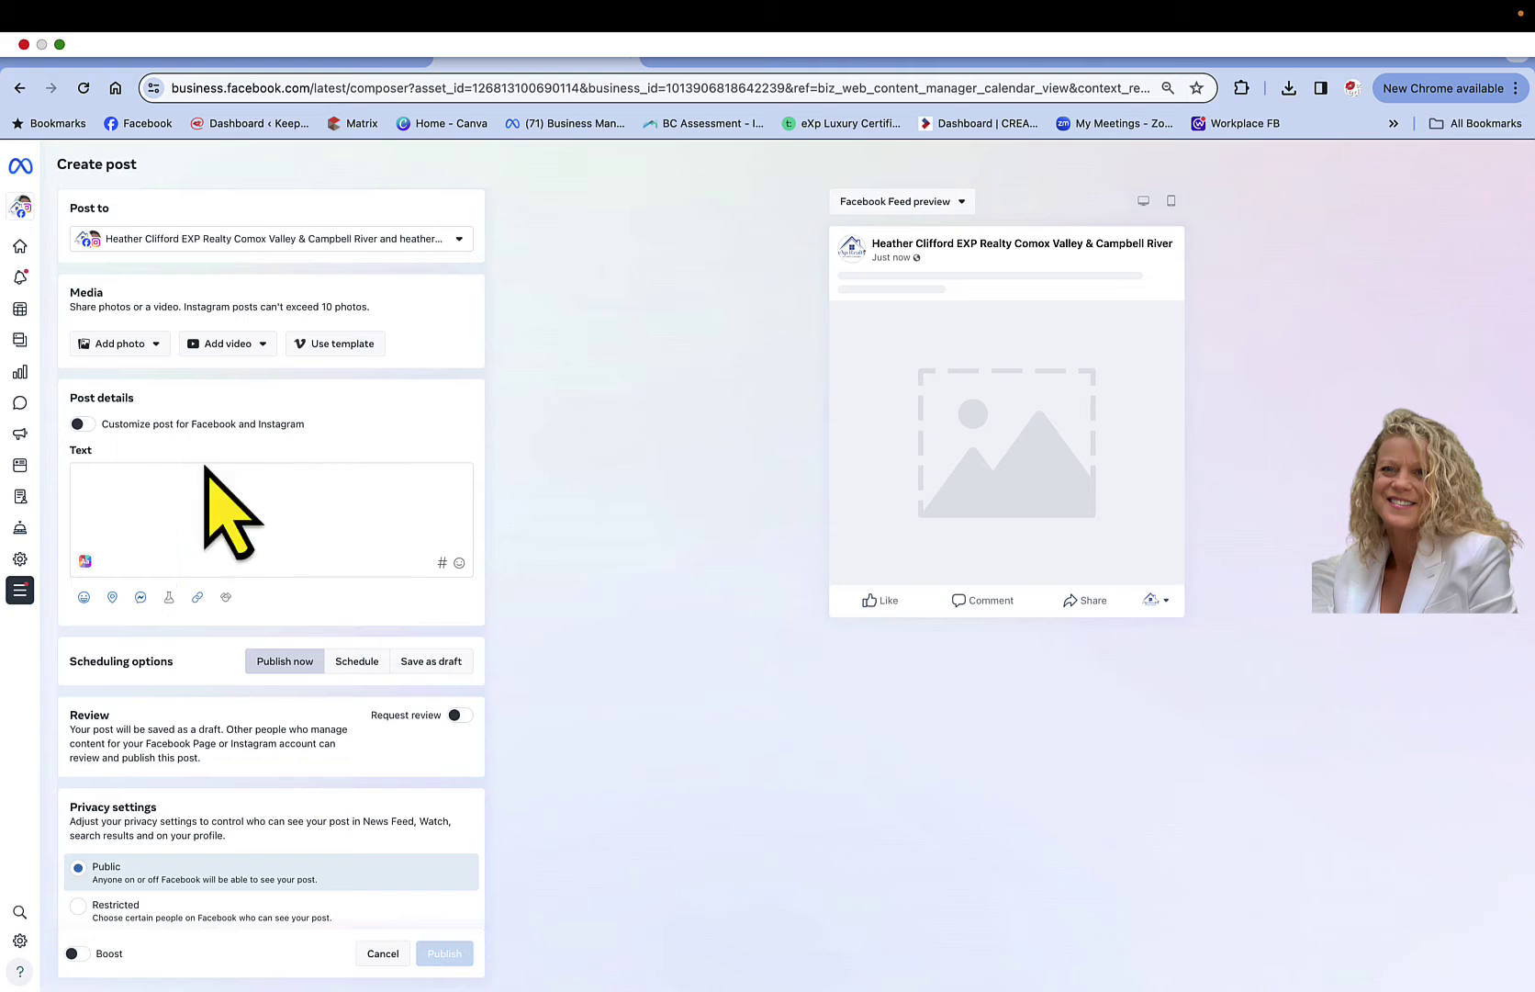
# Upload the ten listing photos from the Desktop into the post
pyautogui.click(112, 351)
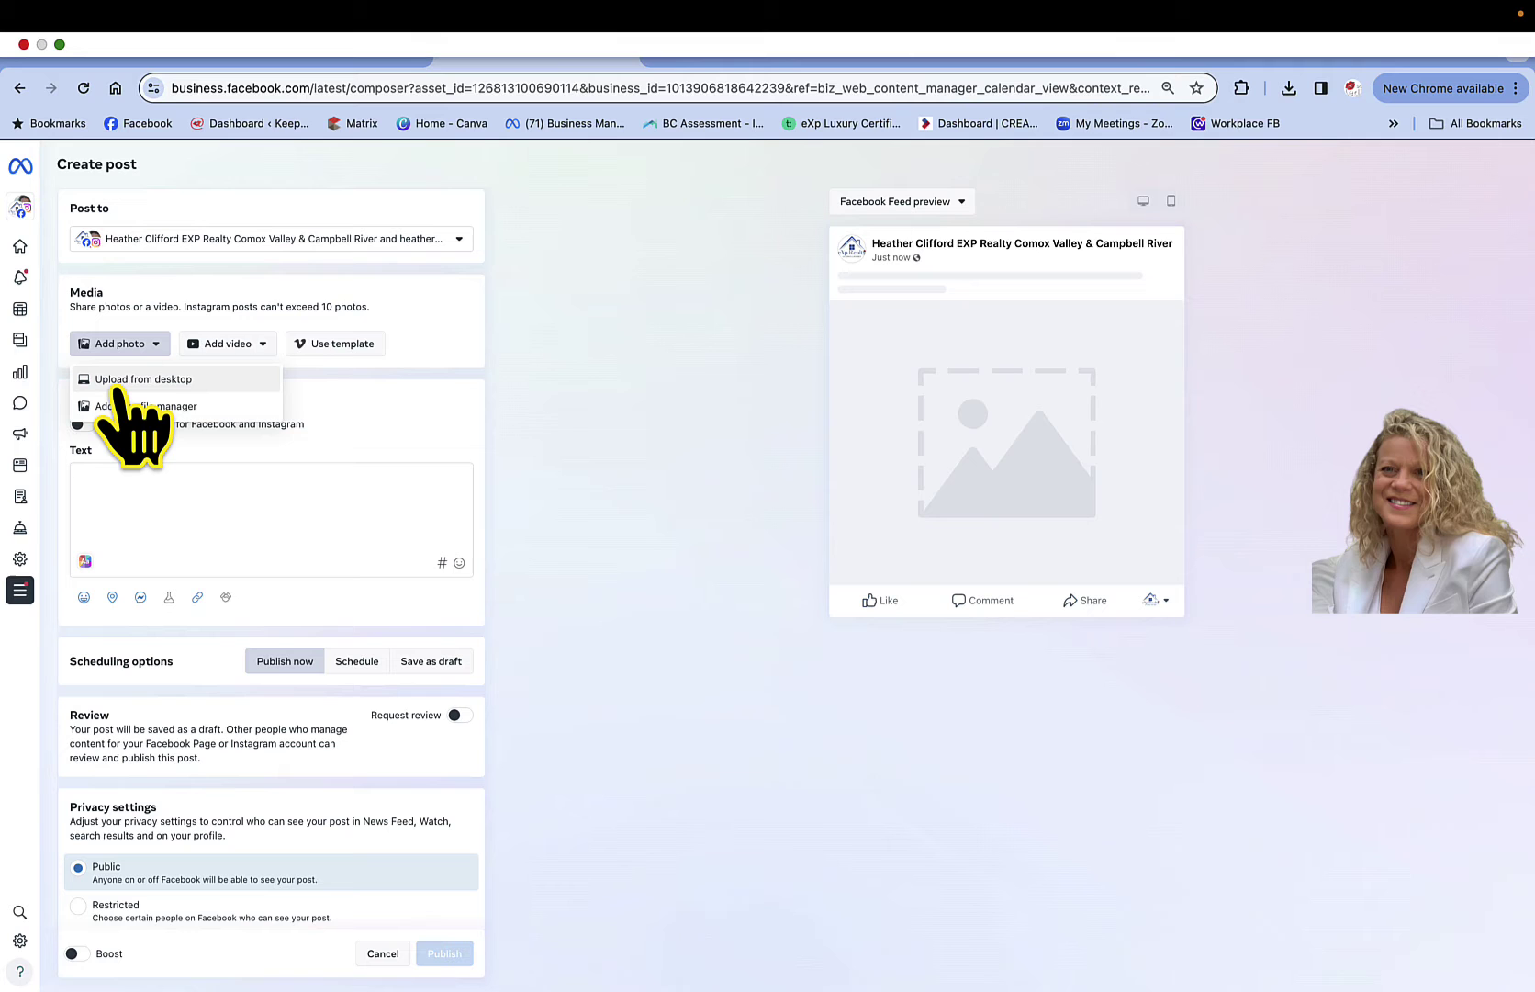
pyautogui.click(117, 380)
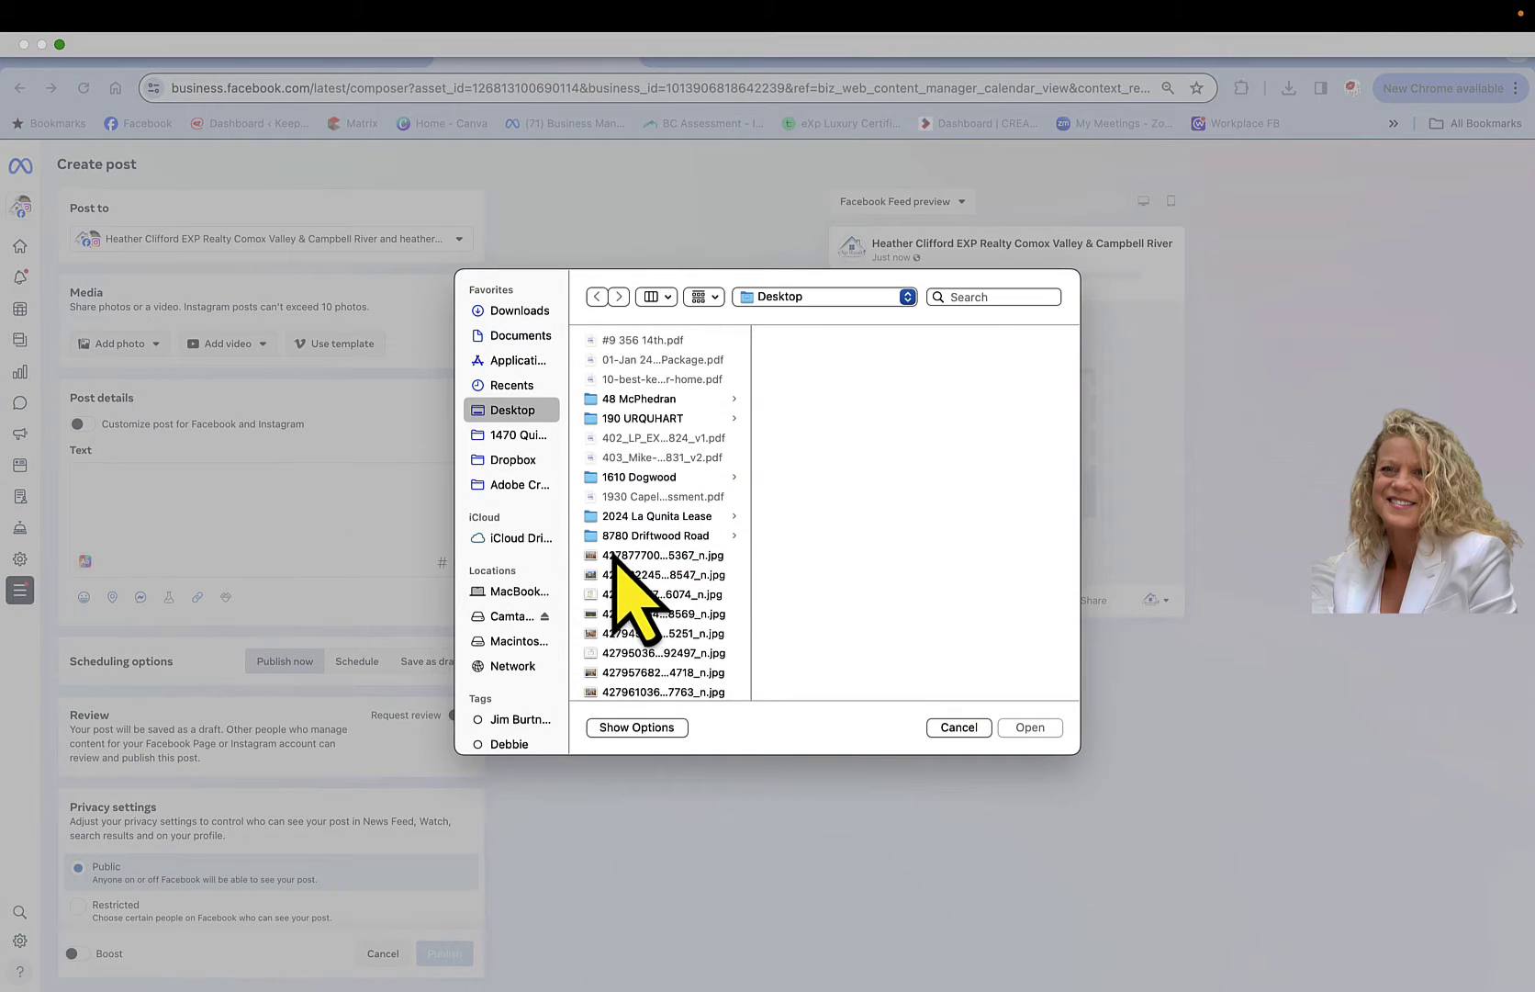
pyautogui.click(613, 556)
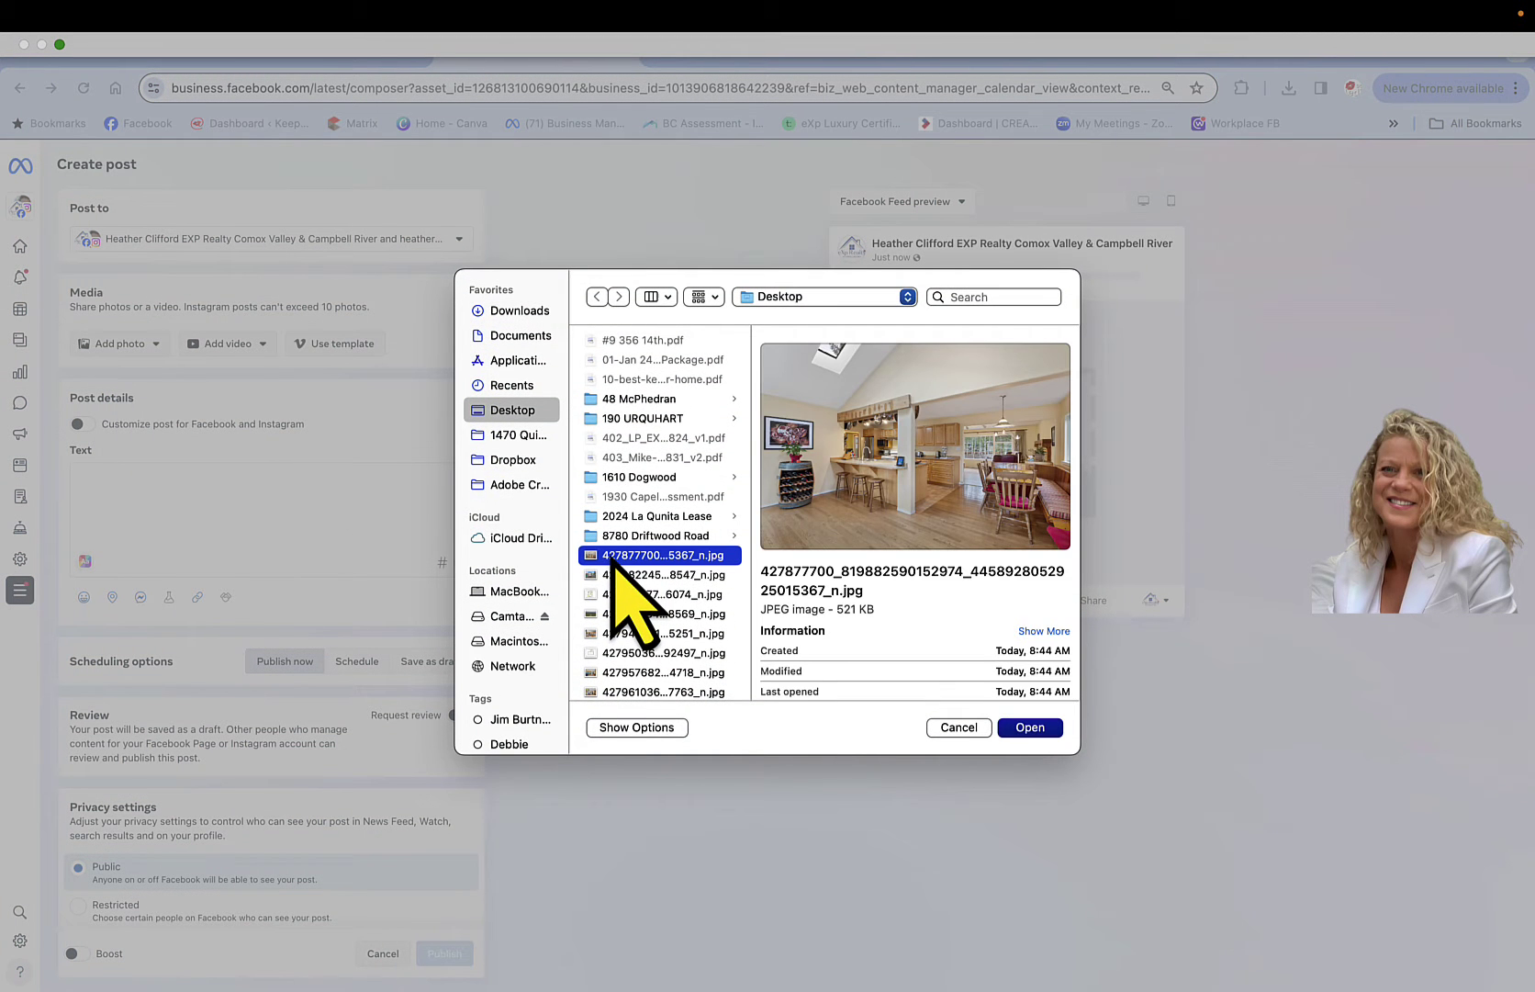
pyautogui.click(1030, 727)
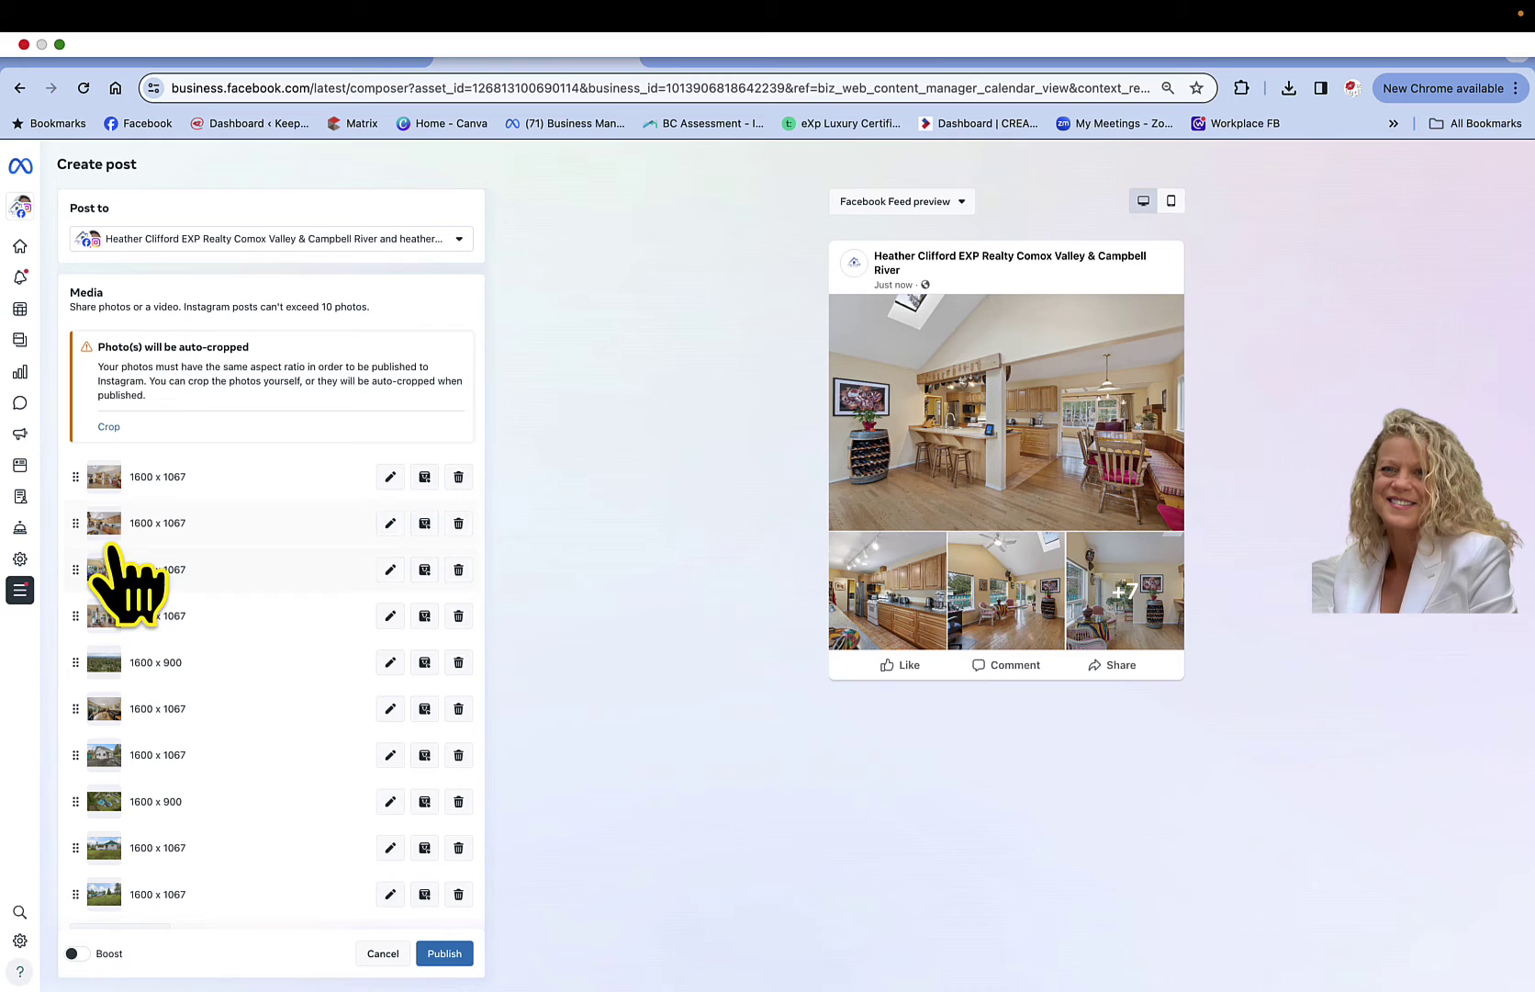
# Move the kitchen photo to the top and shift an exterior photo two places down
pyautogui.moveTo(121, 542); pyautogui.dragTo(120, 482)
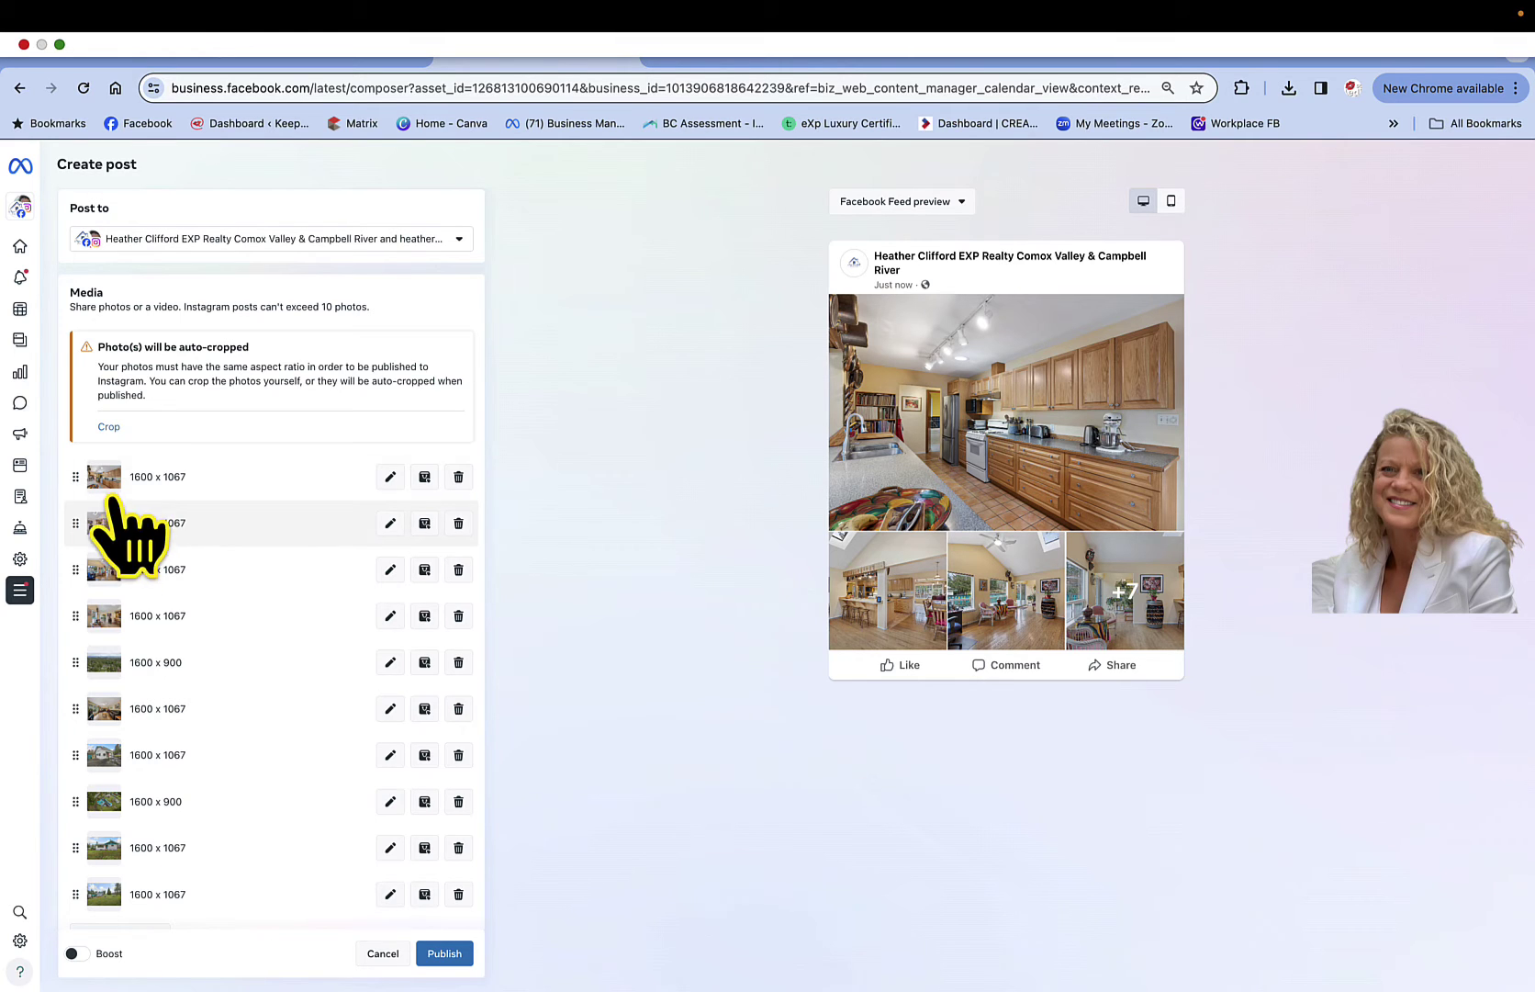
pyautogui.scroll(-4, 152, 761)
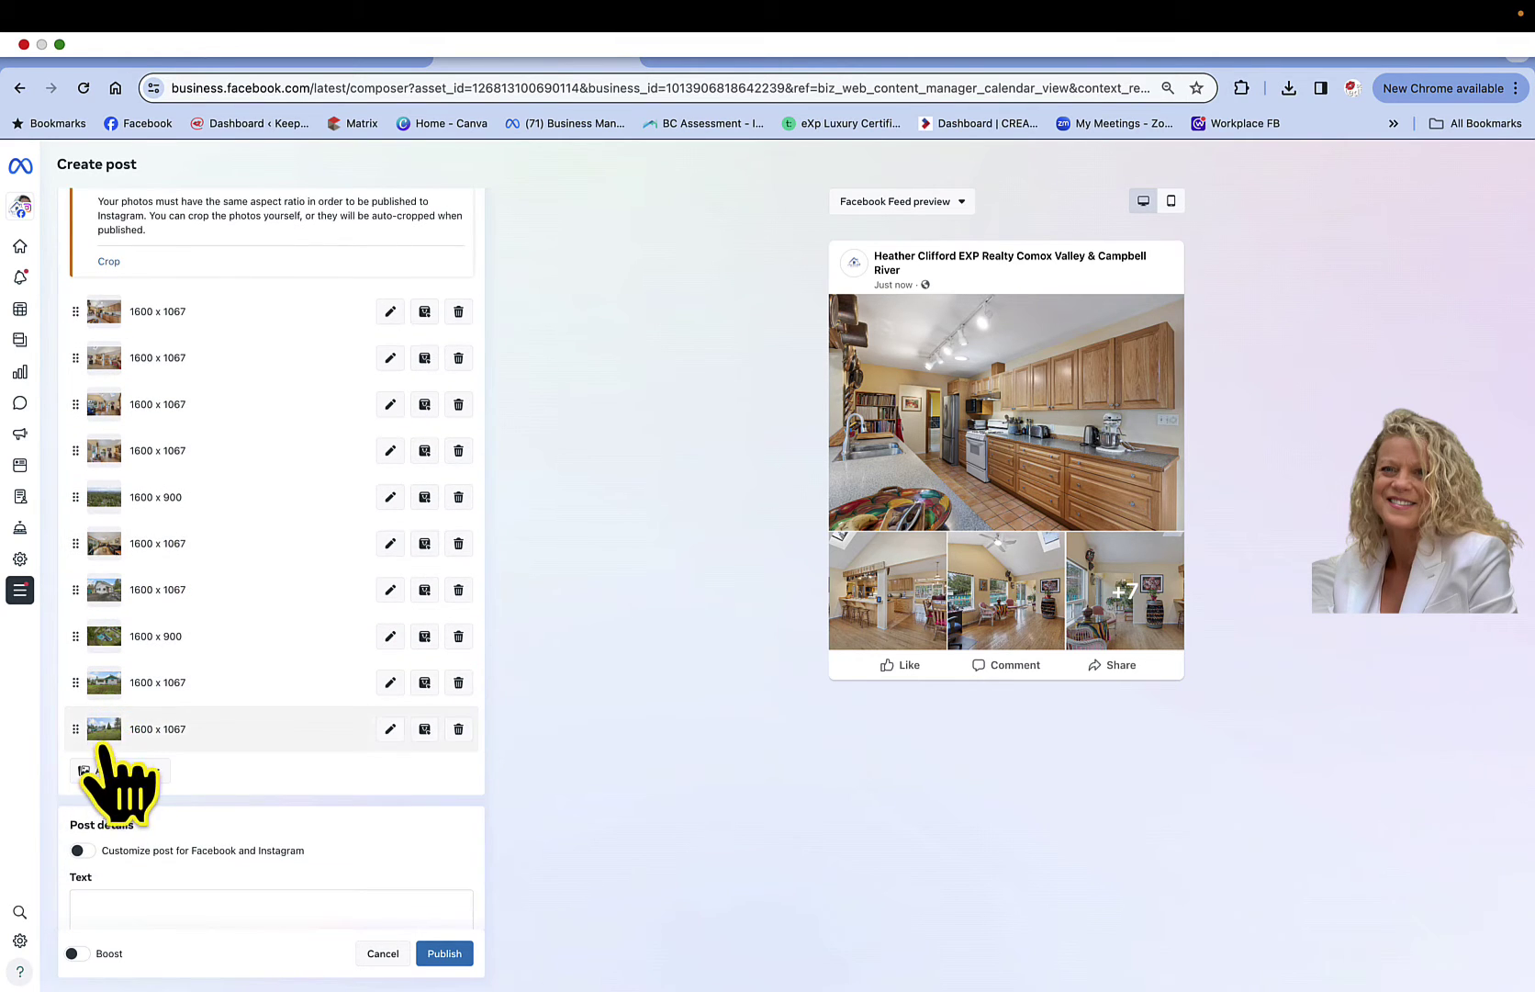
pyautogui.moveTo(128, 742)
pyautogui.mouseDown()
pyautogui.moveTo(114, 688)
pyautogui.moveTo(121, 762)
pyautogui.moveTo(131, 749)
pyautogui.mouseUp()
pyautogui.moveTo(102, 587); pyautogui.dragTo(102, 694)
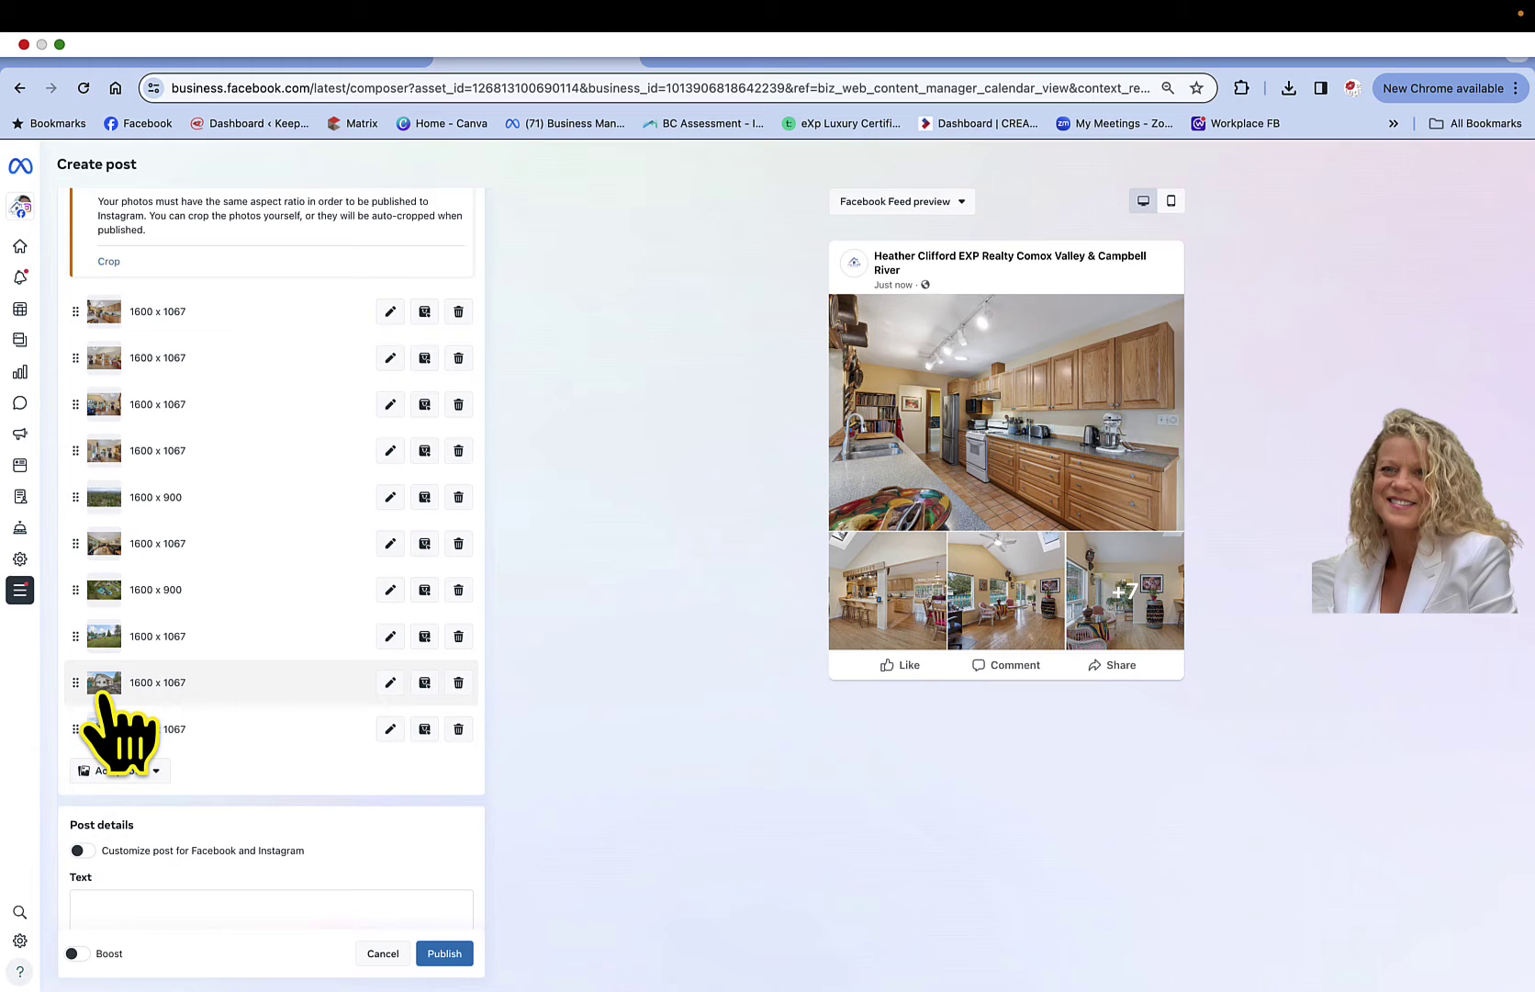
pyautogui.scroll(-5, 102, 695)
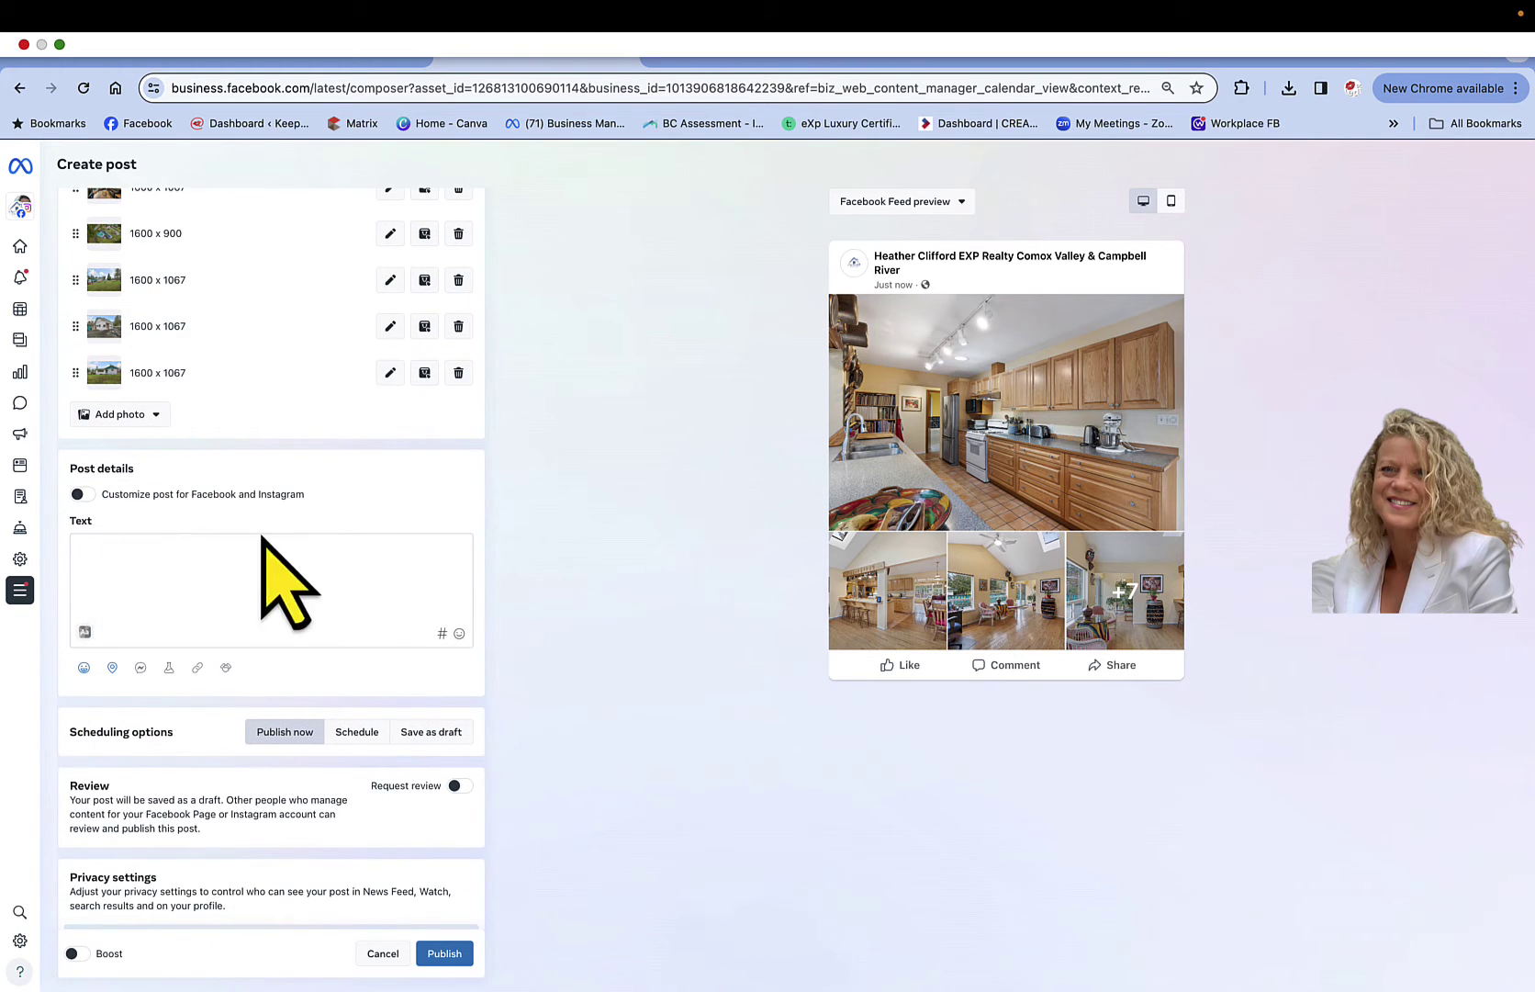
# Paste the listing description, prepending the 'lovingly cared for' opening line with the spelling corrected
pyautogui.click(83, 549)
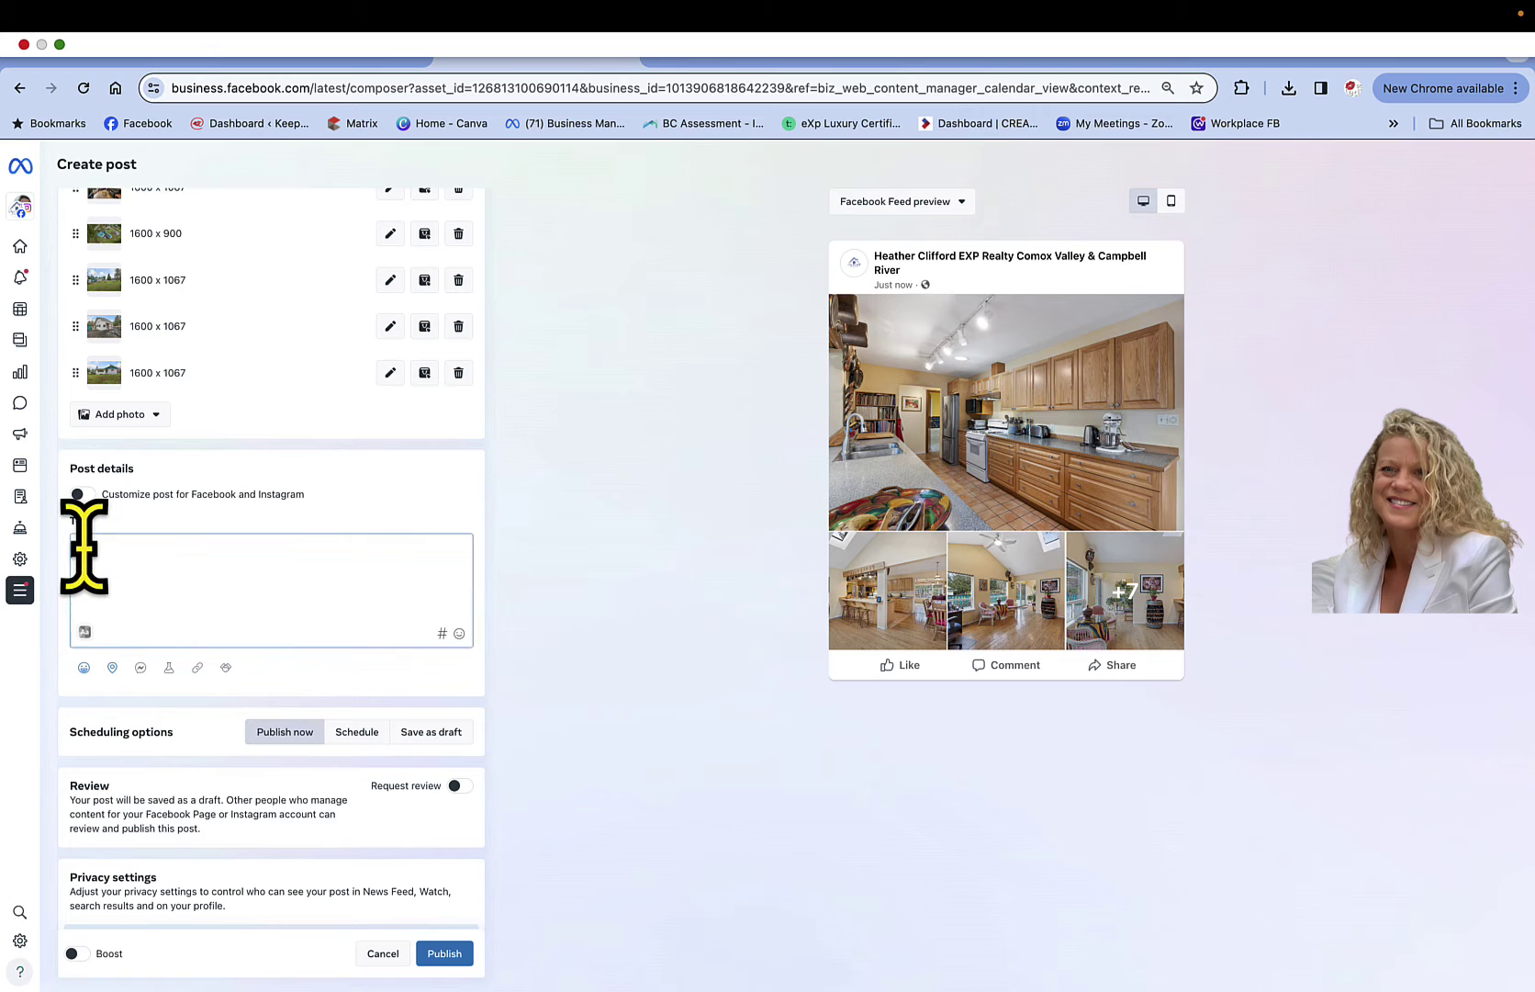
pyautogui.press('super+v')
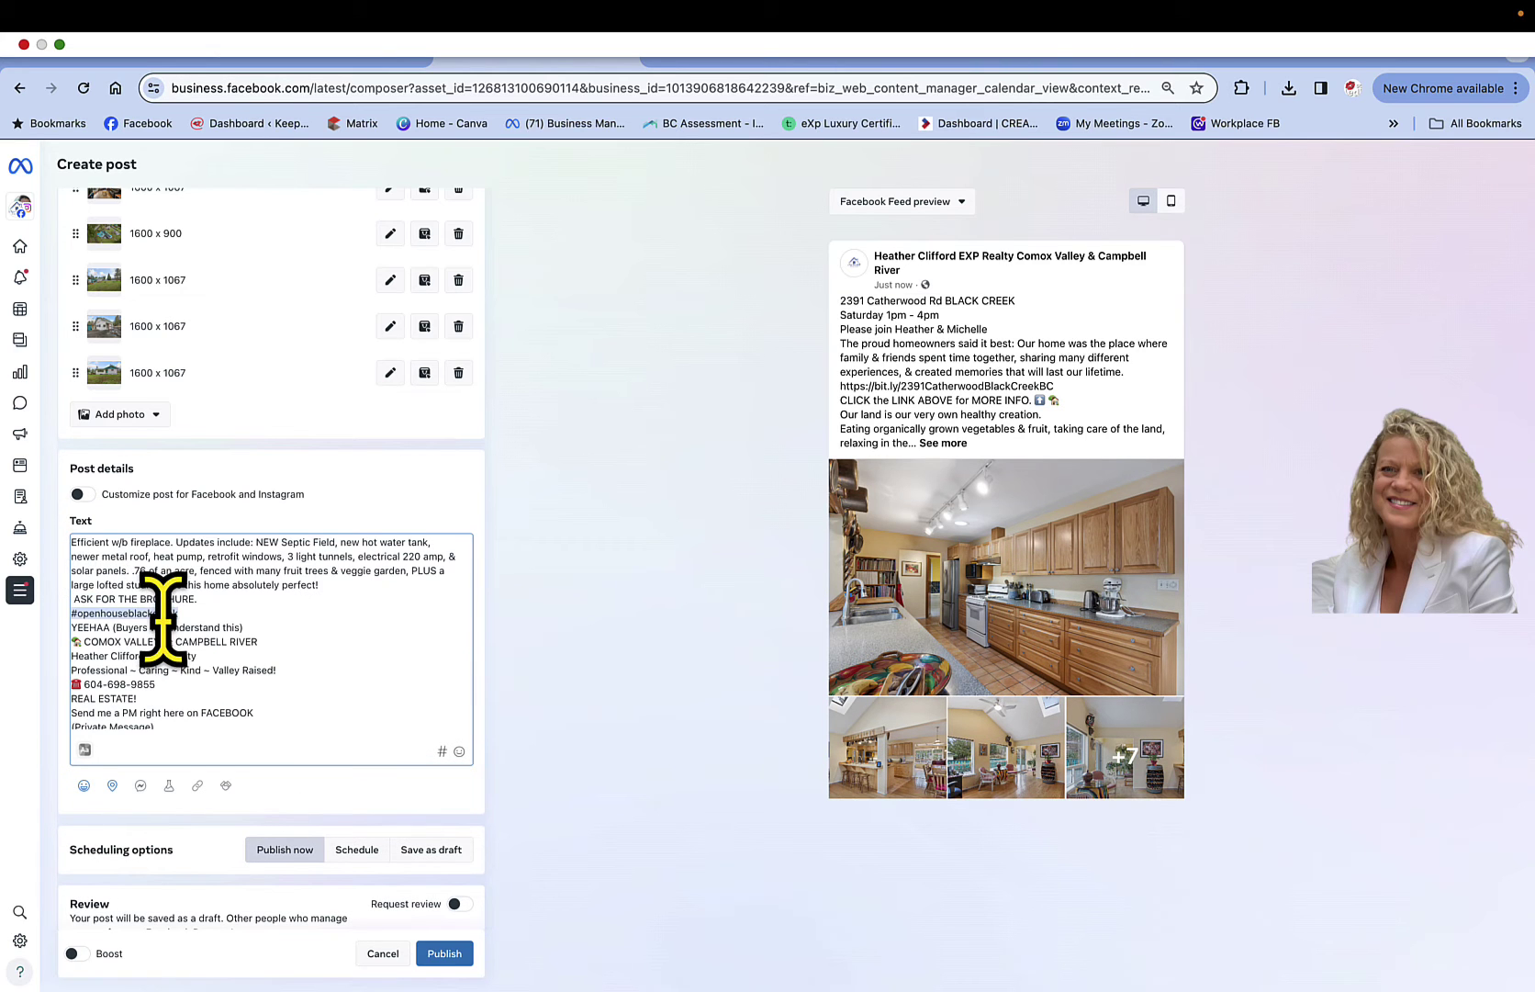
pyautogui.scroll(10, 161, 617)
pyautogui.write('This is a beautiful property that has been lovenly cared for over t')
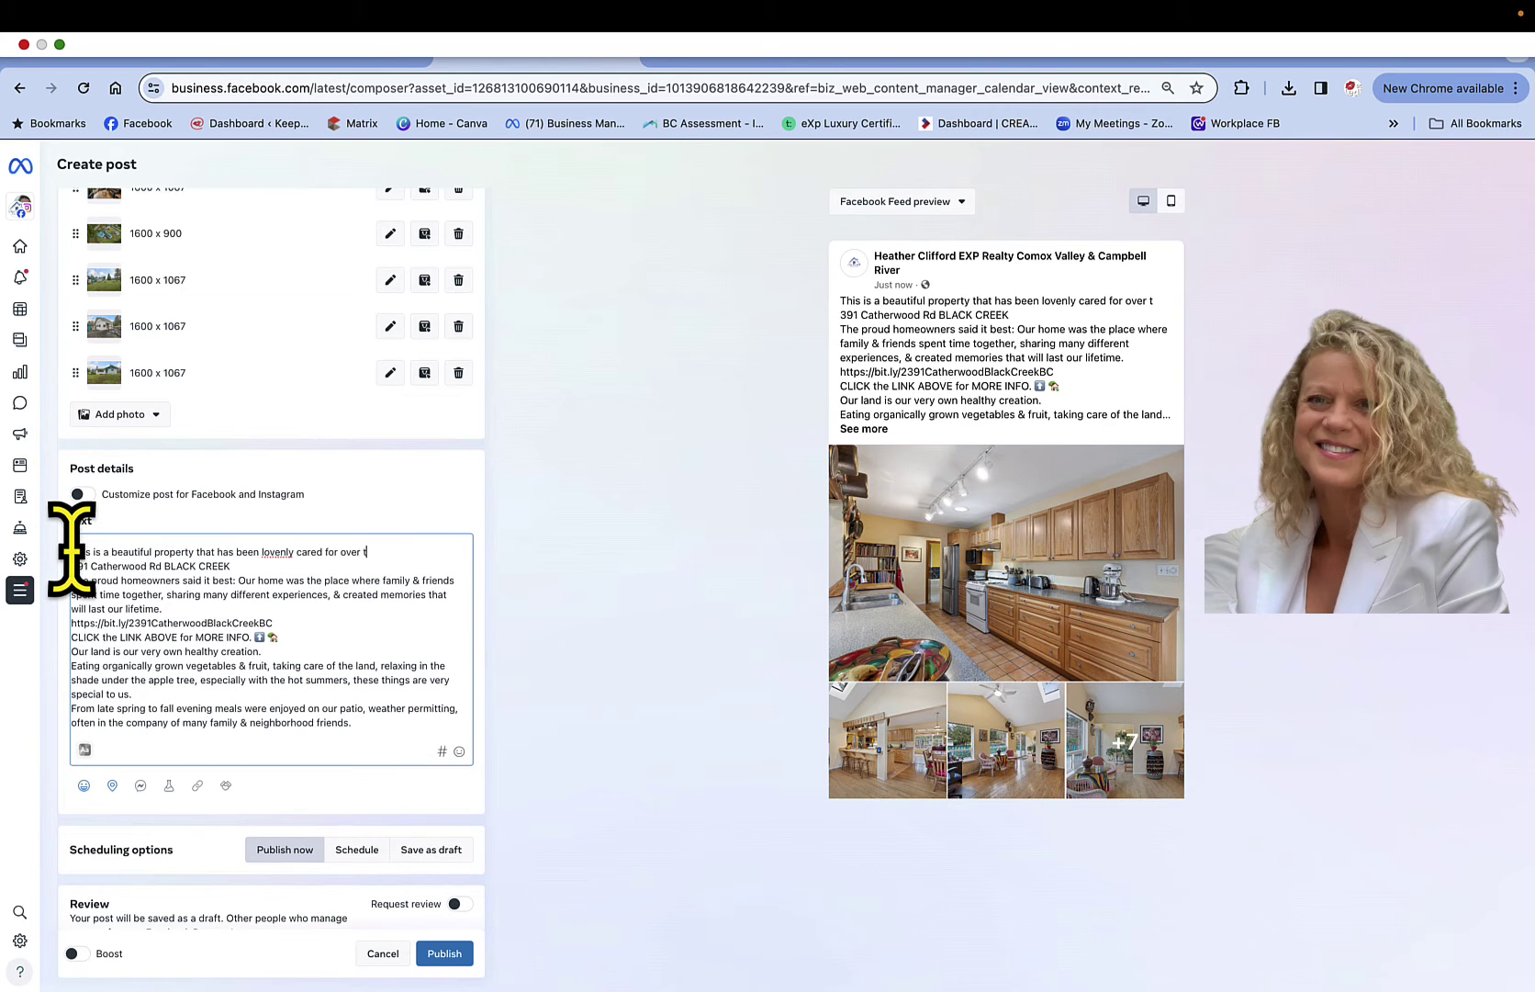
pyautogui.write('he years.')
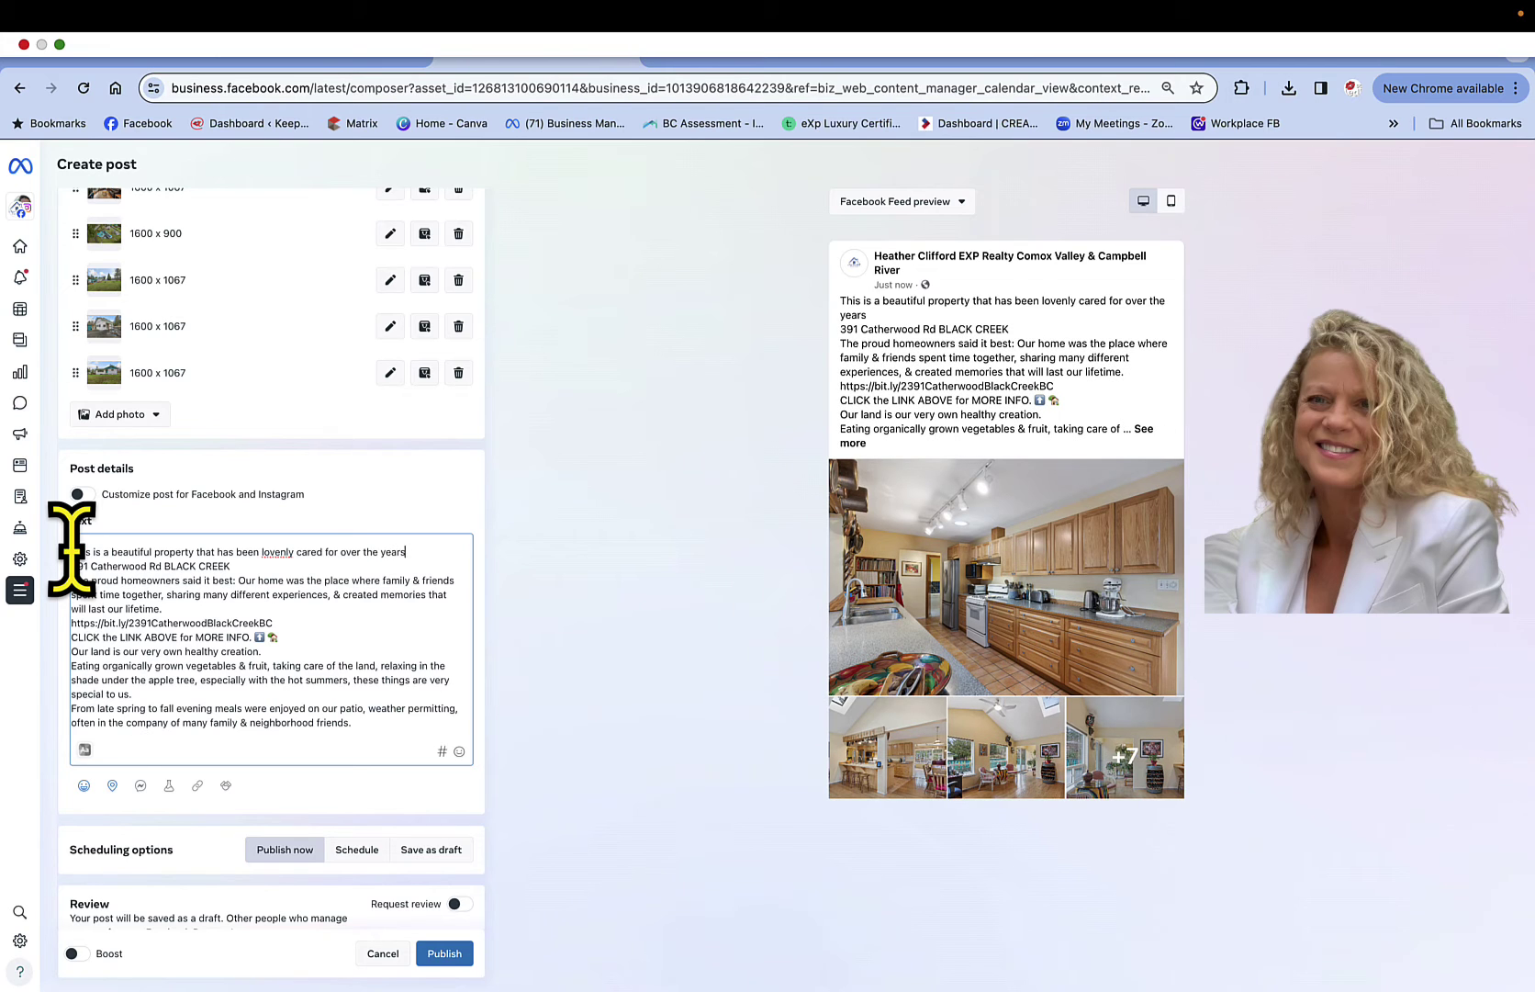
pyautogui.rightClick(280, 552)
pyautogui.click(299, 563)
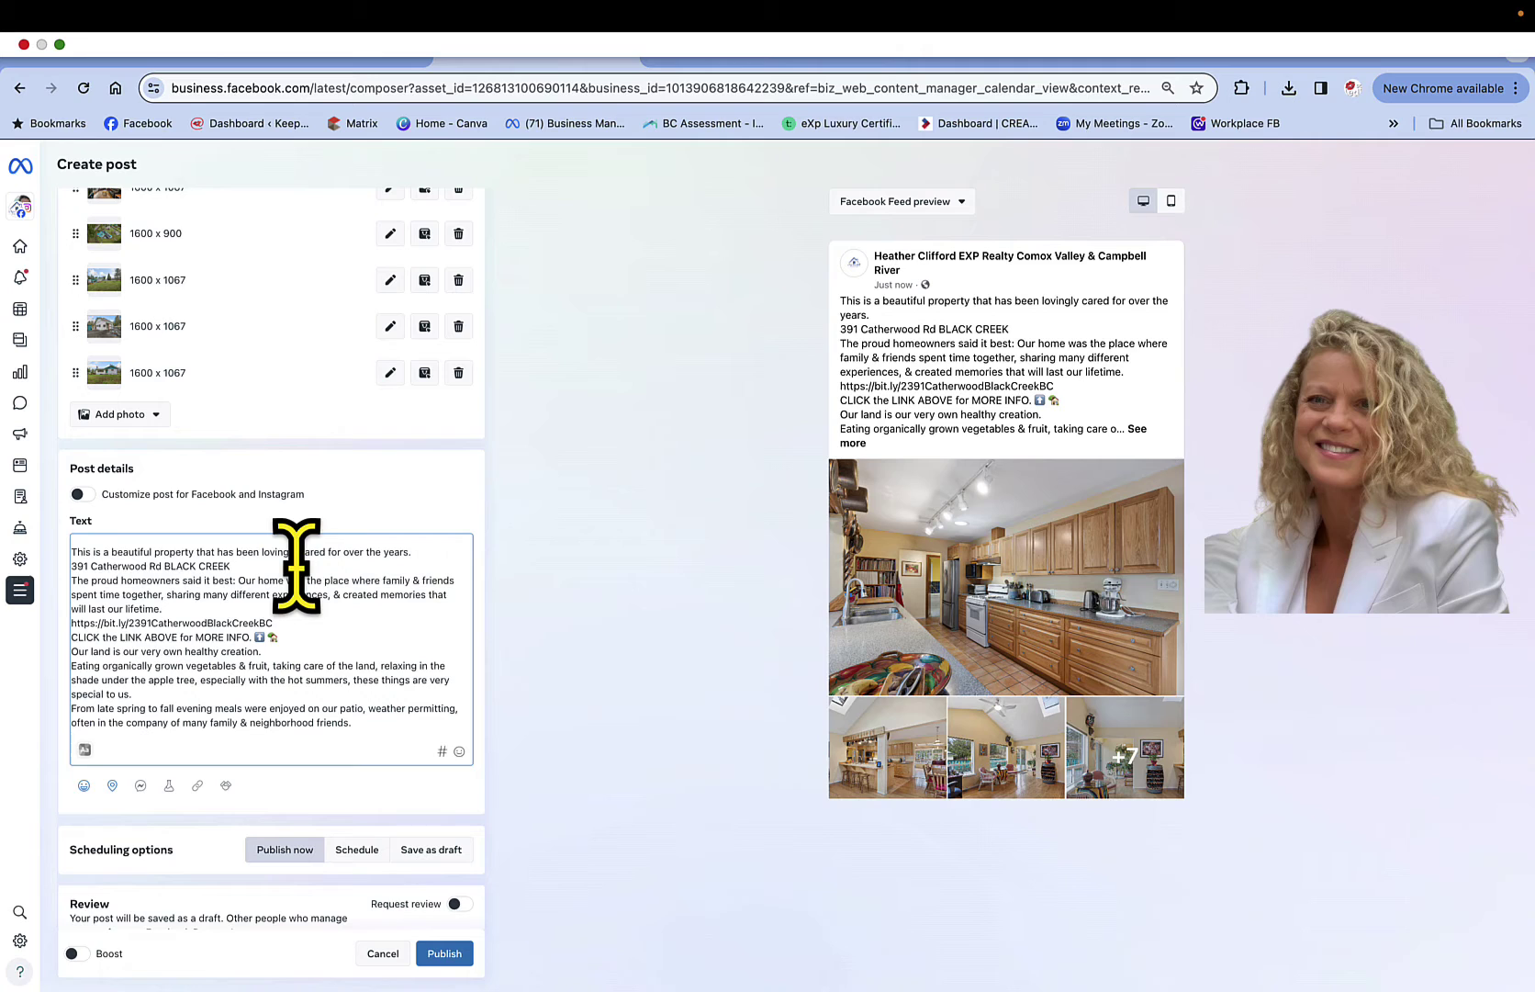
# Add blank lines around the bit.ly link, link prompt and before ASK FOR THE BROCHURE
pyautogui.click(72, 551)
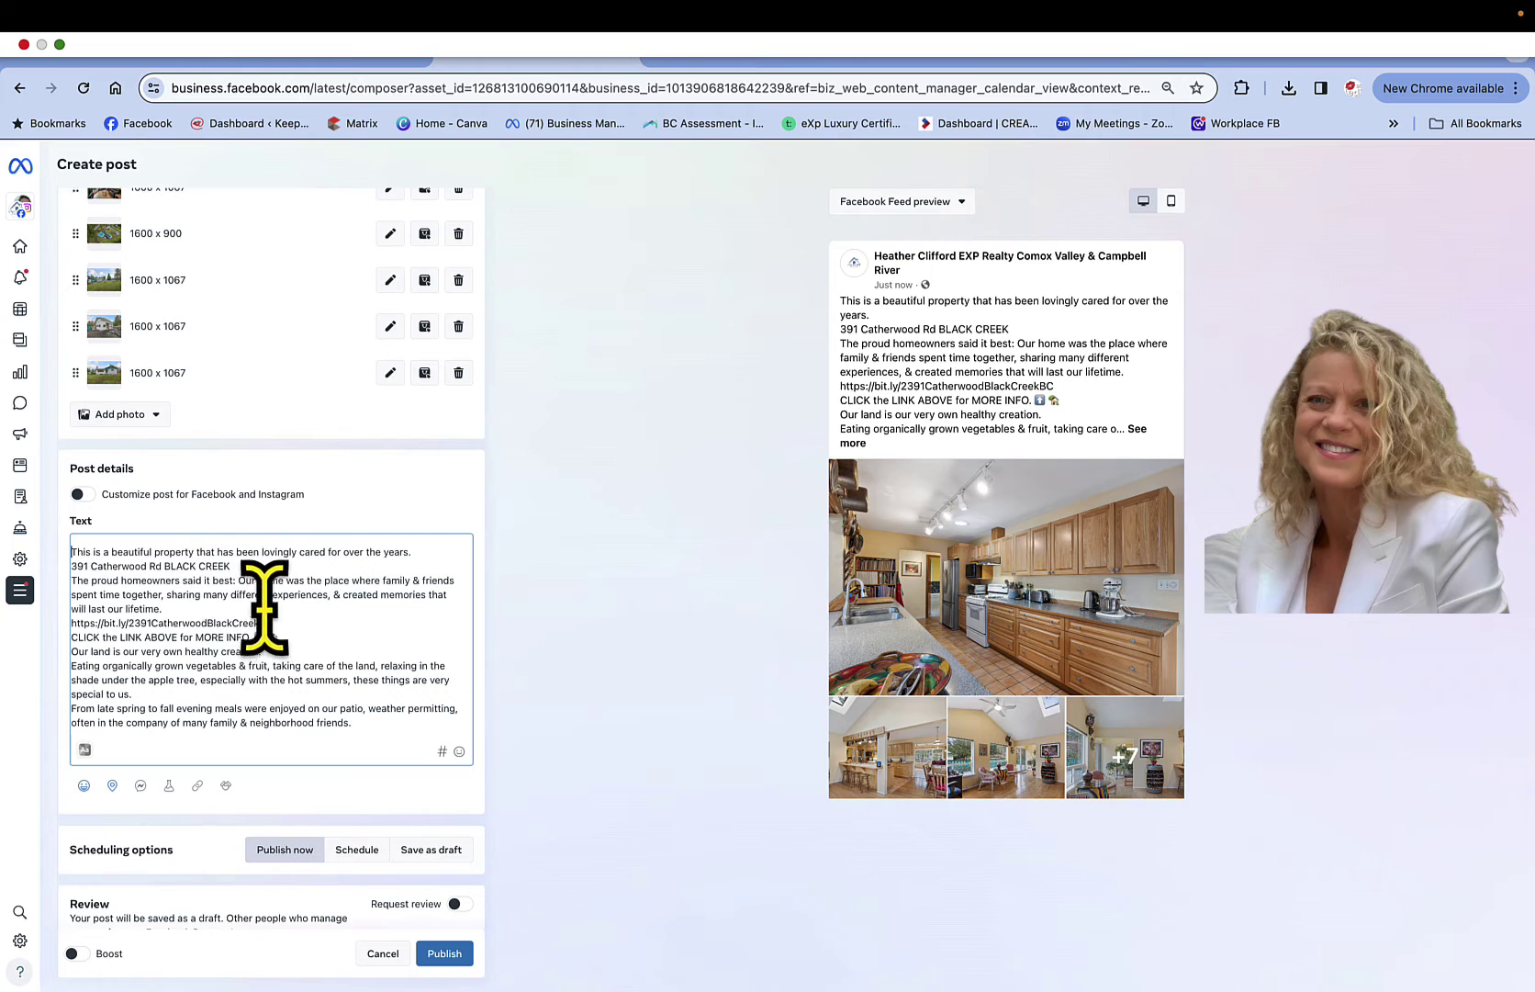
pyautogui.click(169, 608)
pyautogui.press('Return')
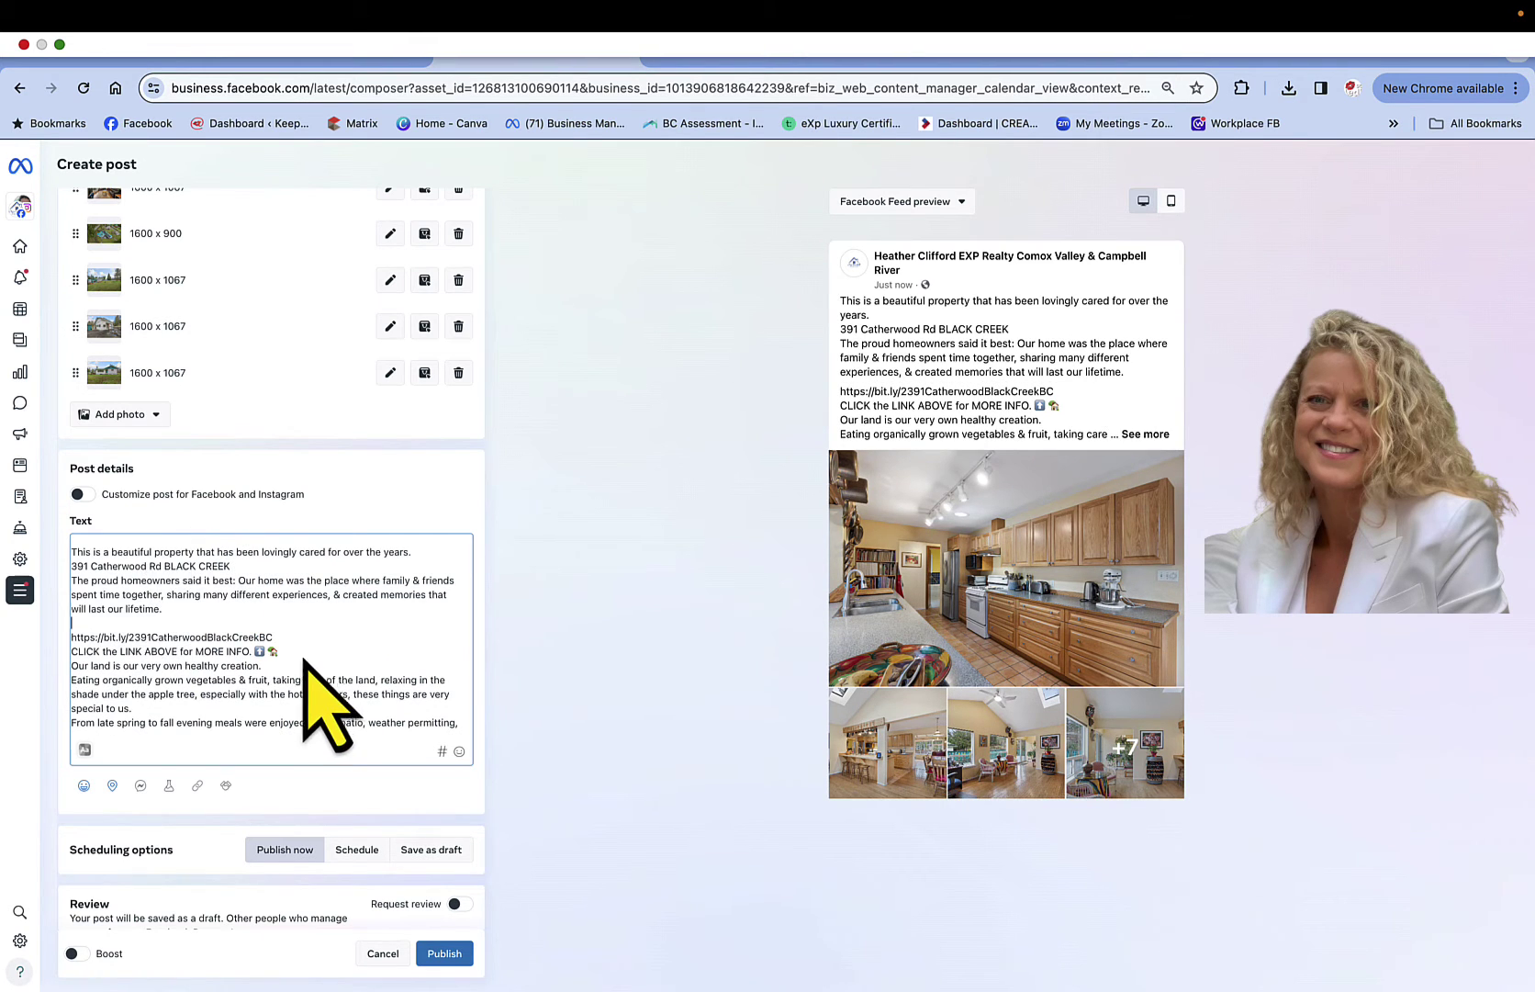
pyautogui.click(283, 648)
pyautogui.press('Return')
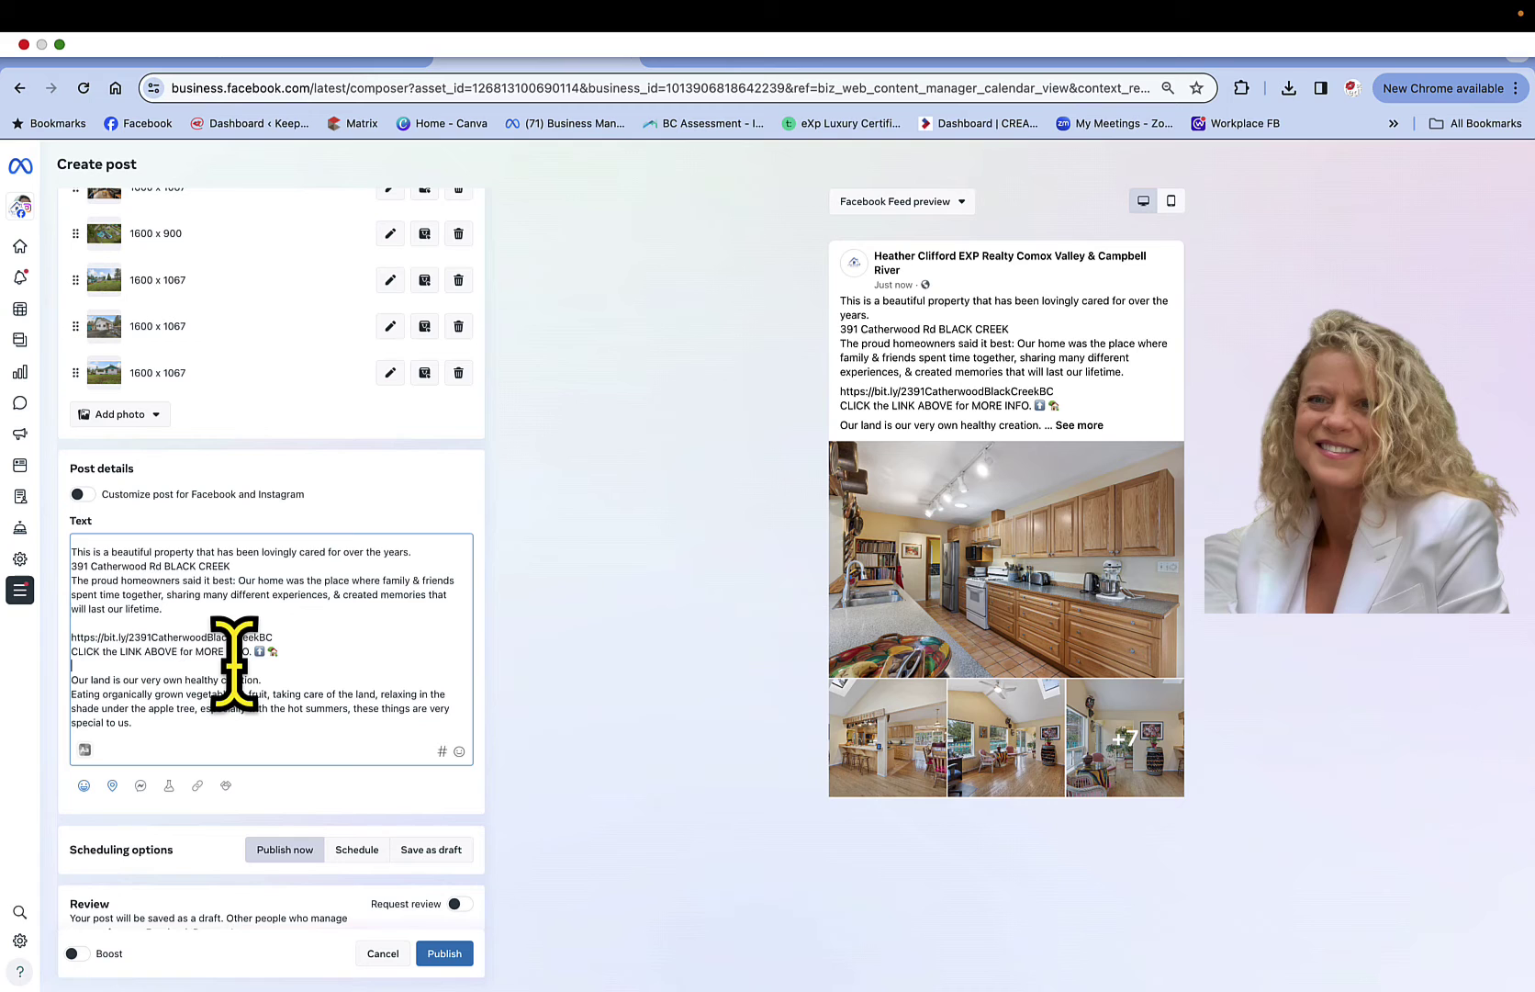
pyautogui.scroll(-5, 234, 661)
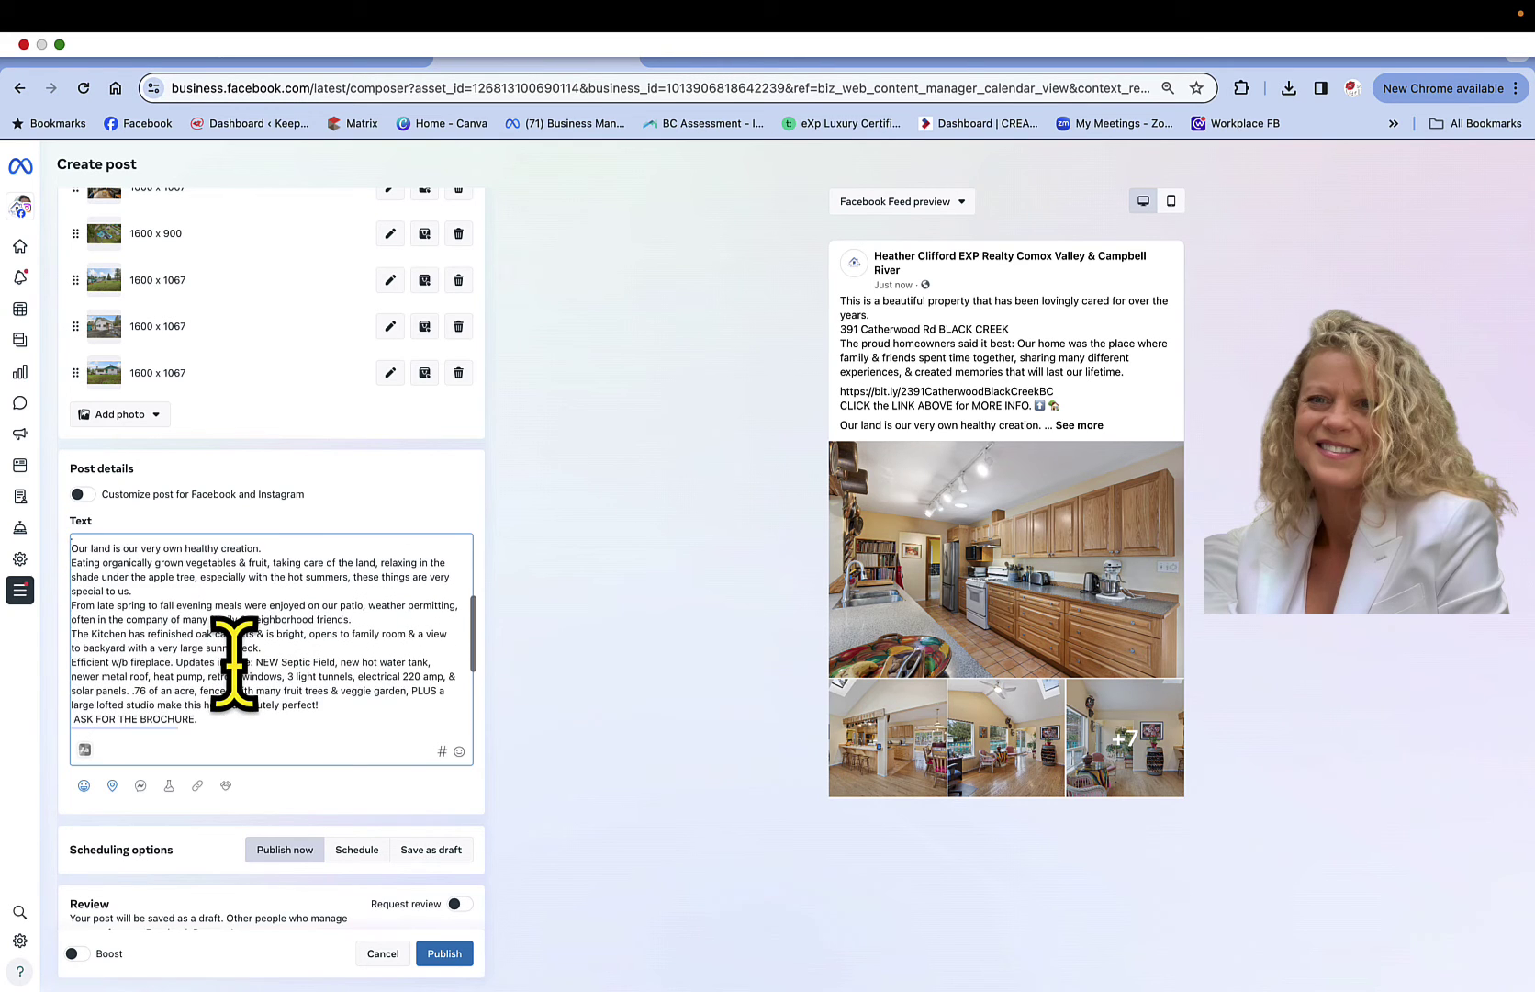
pyautogui.scroll(-5, 234, 661)
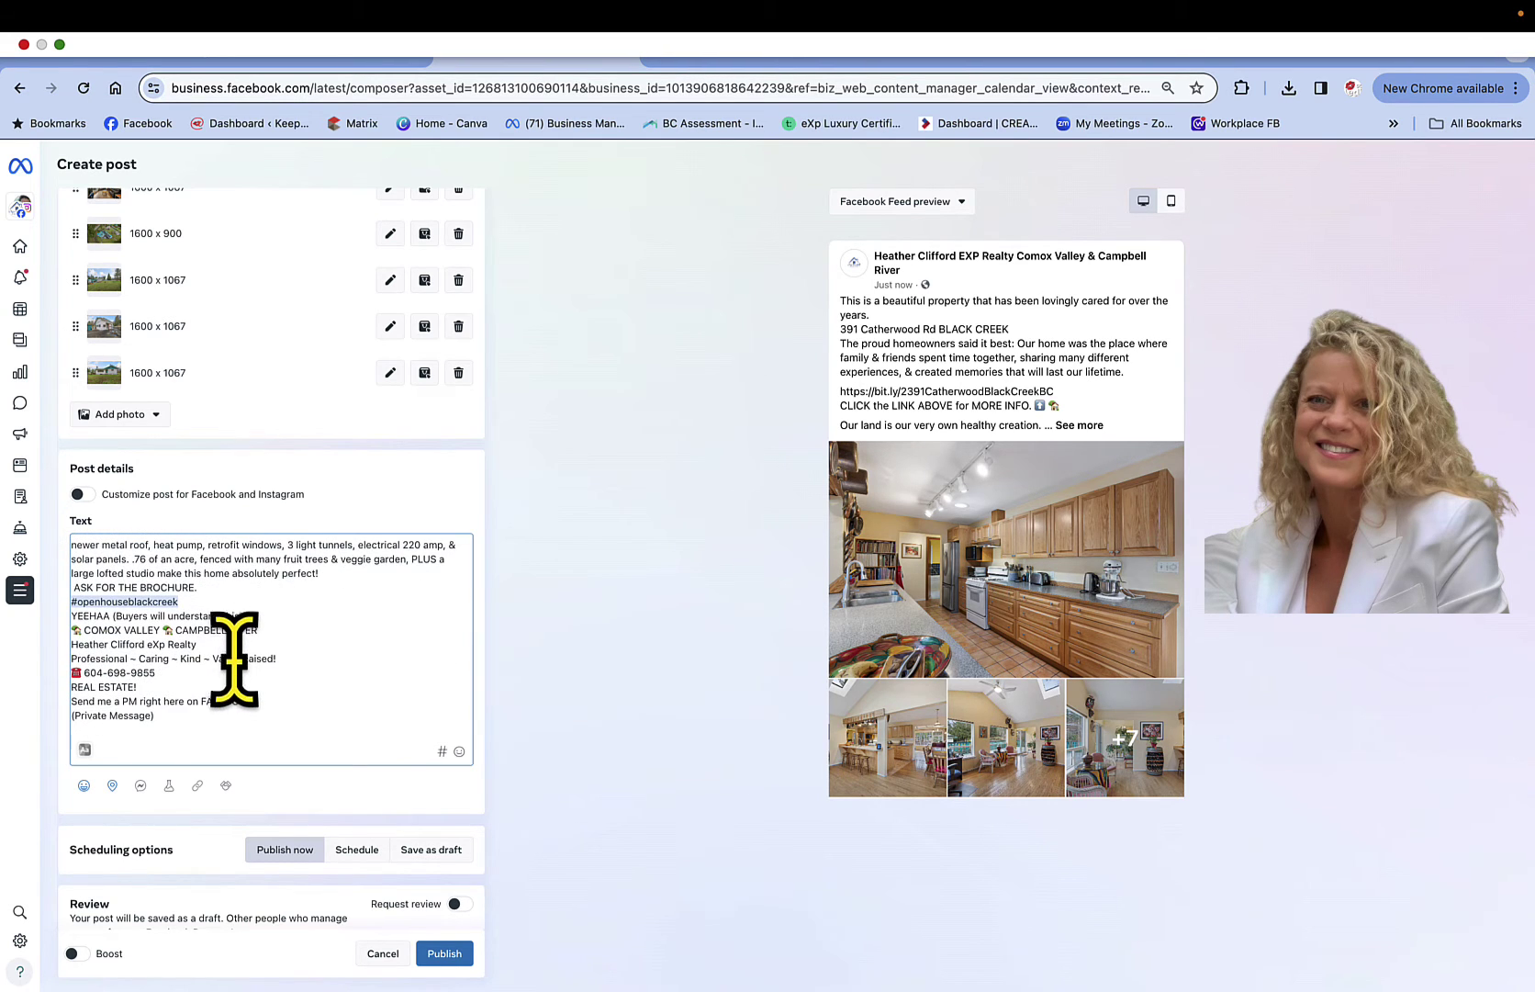
pyautogui.click(328, 575)
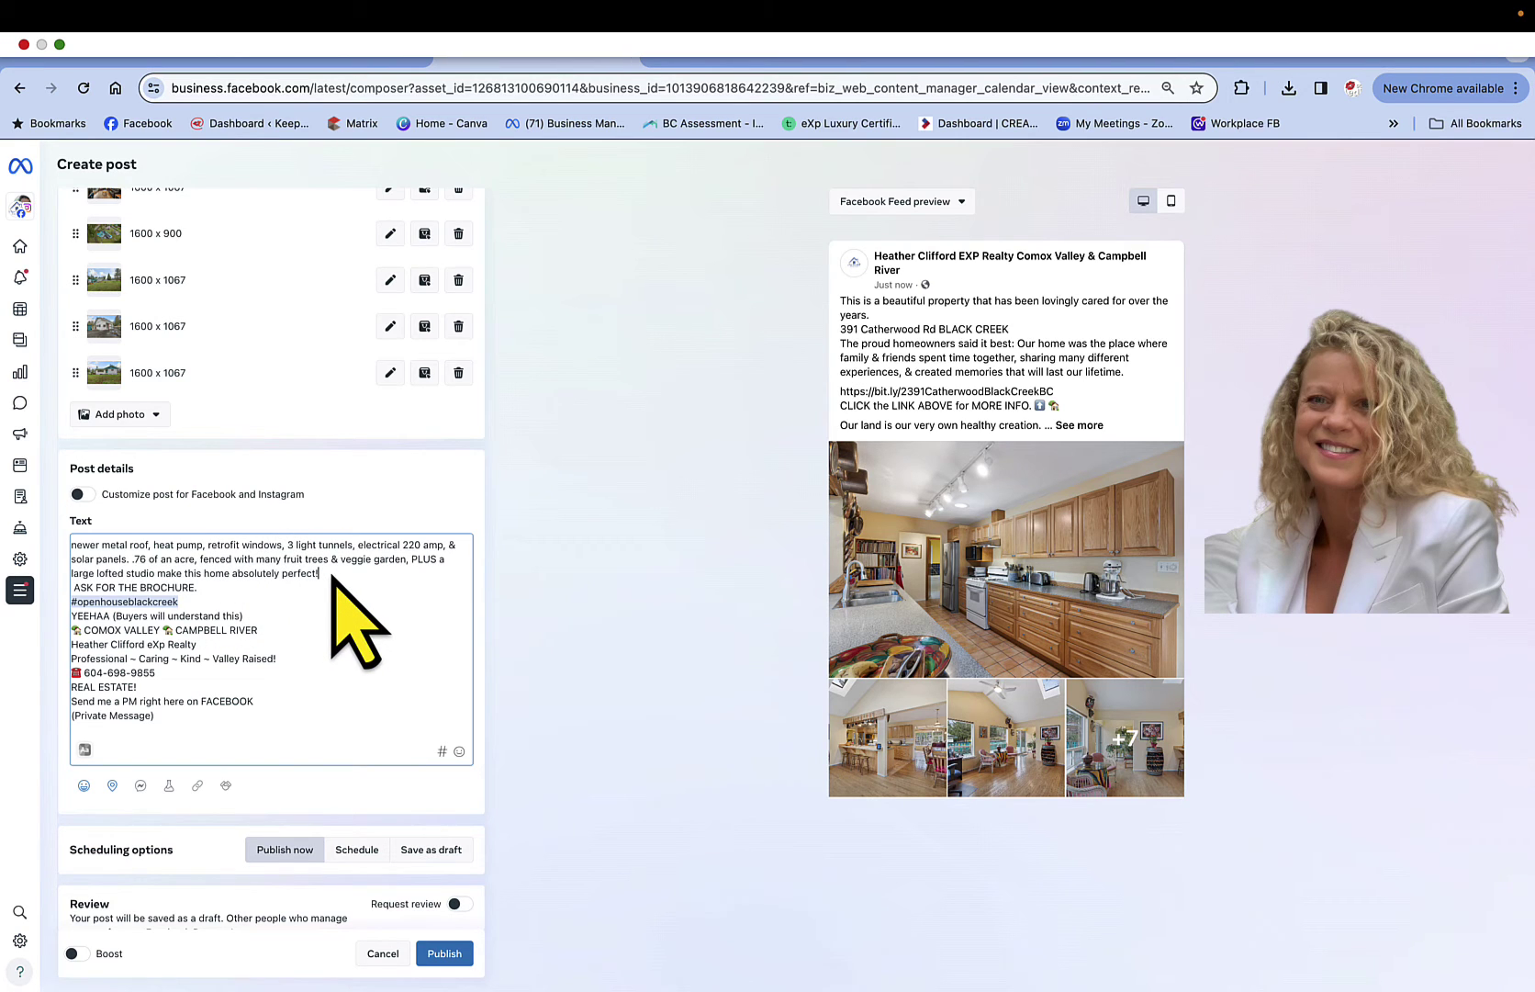
pyautogui.press('Return')
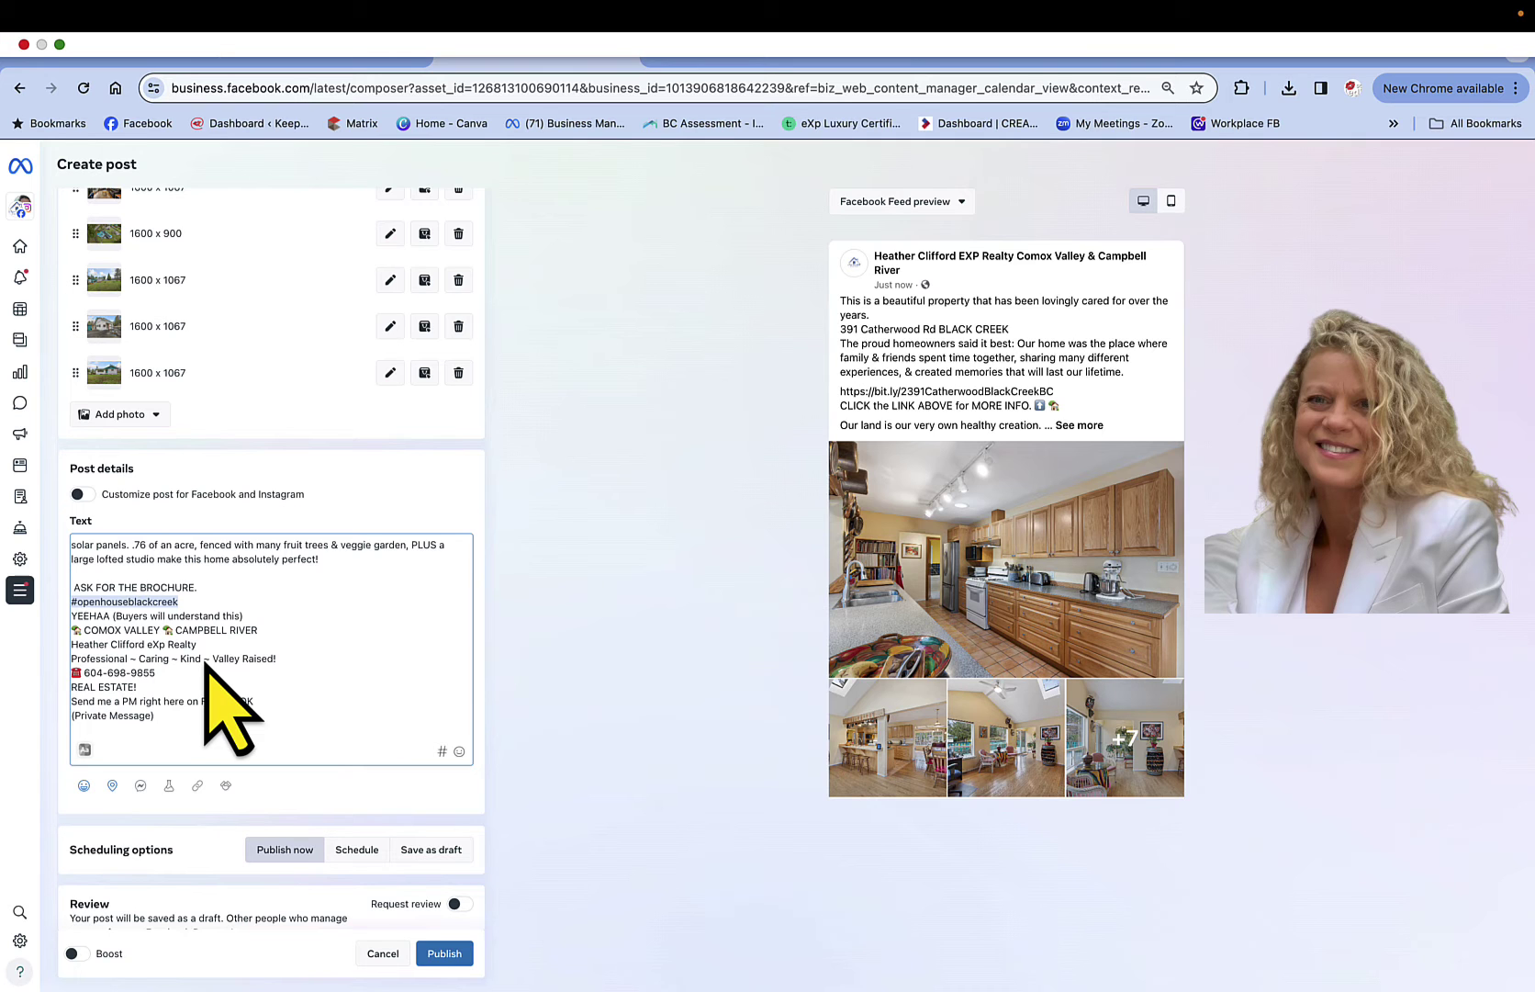
# Search 'Black Creek' and save Black Creek, British Columbia as the post location
pyautogui.click(112, 786)
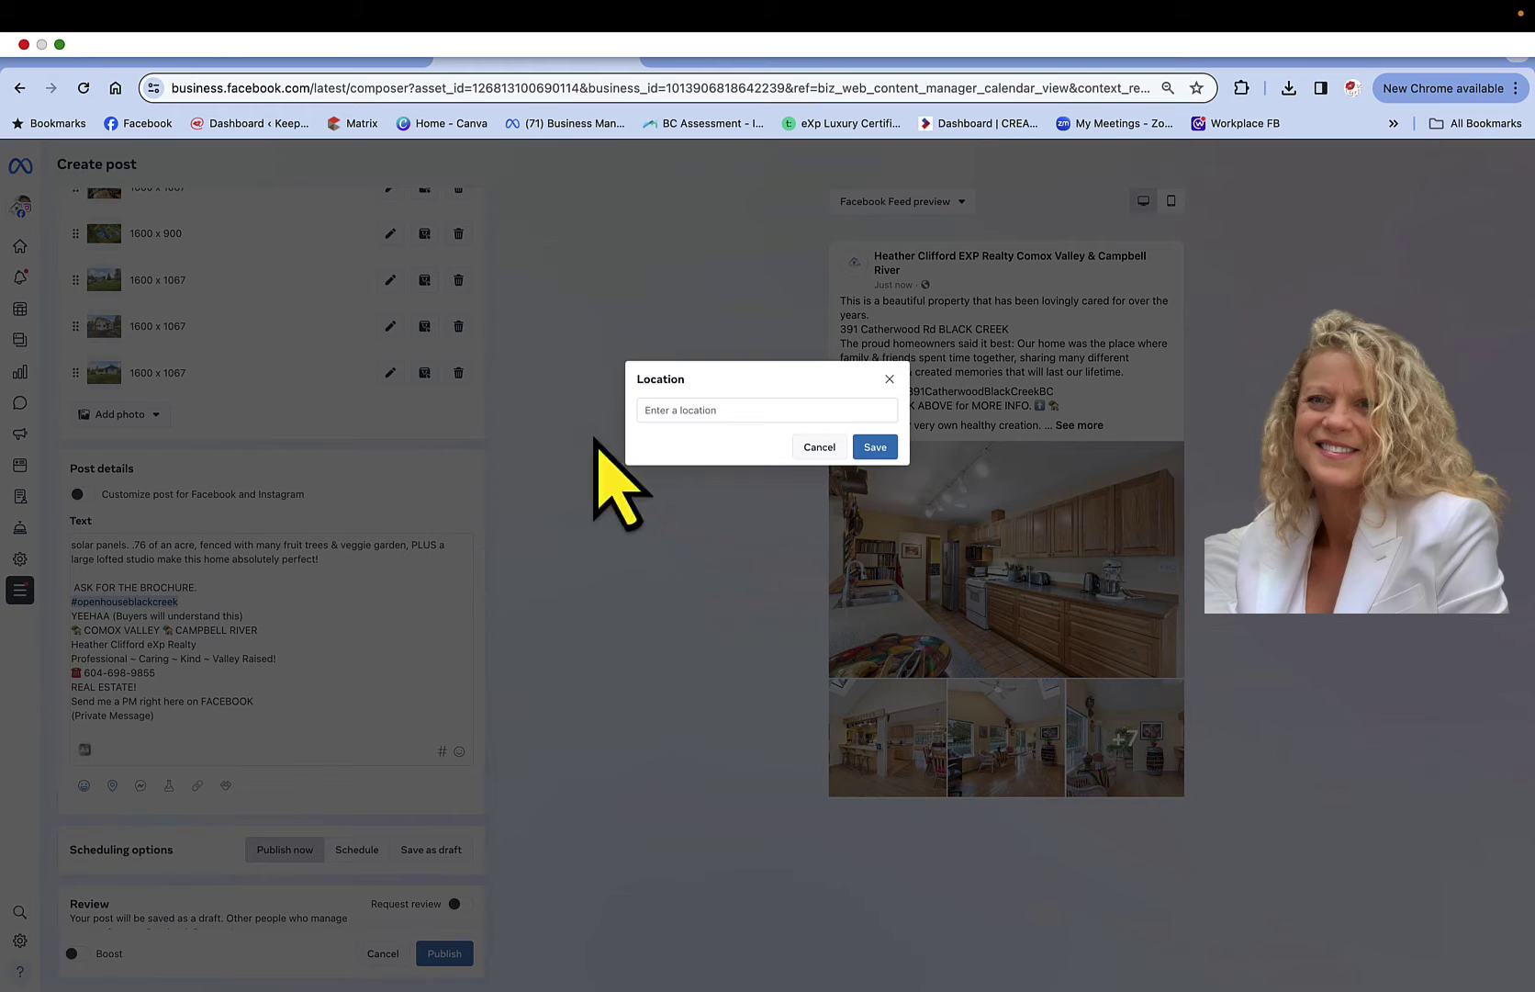
pyautogui.click(682, 409)
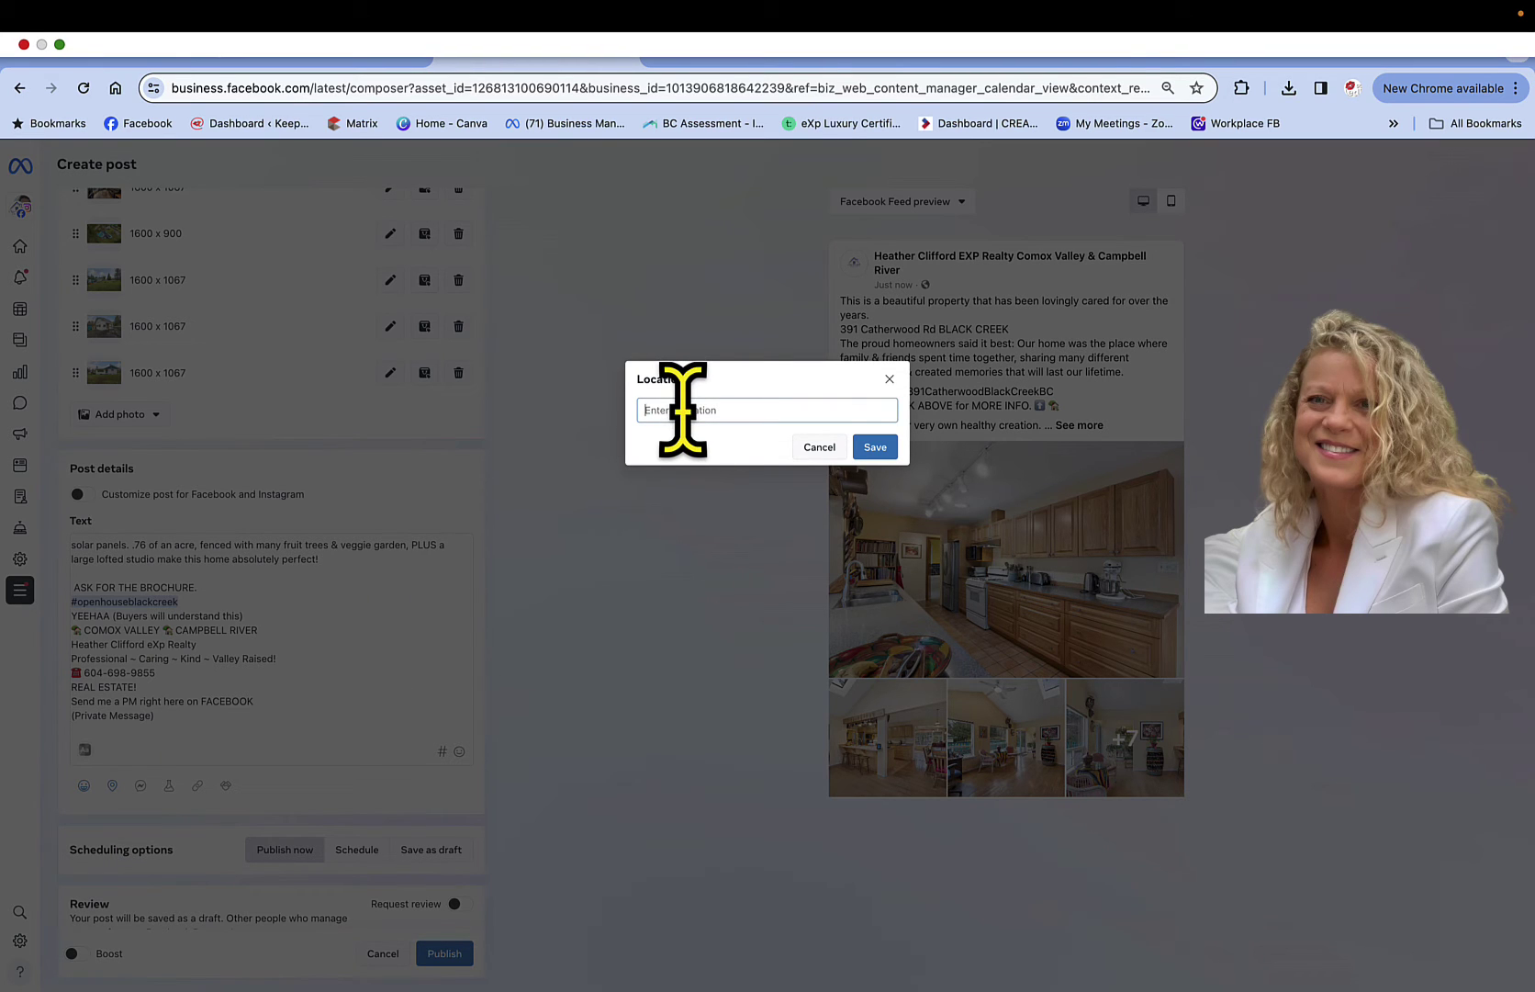
pyautogui.write('Black C')
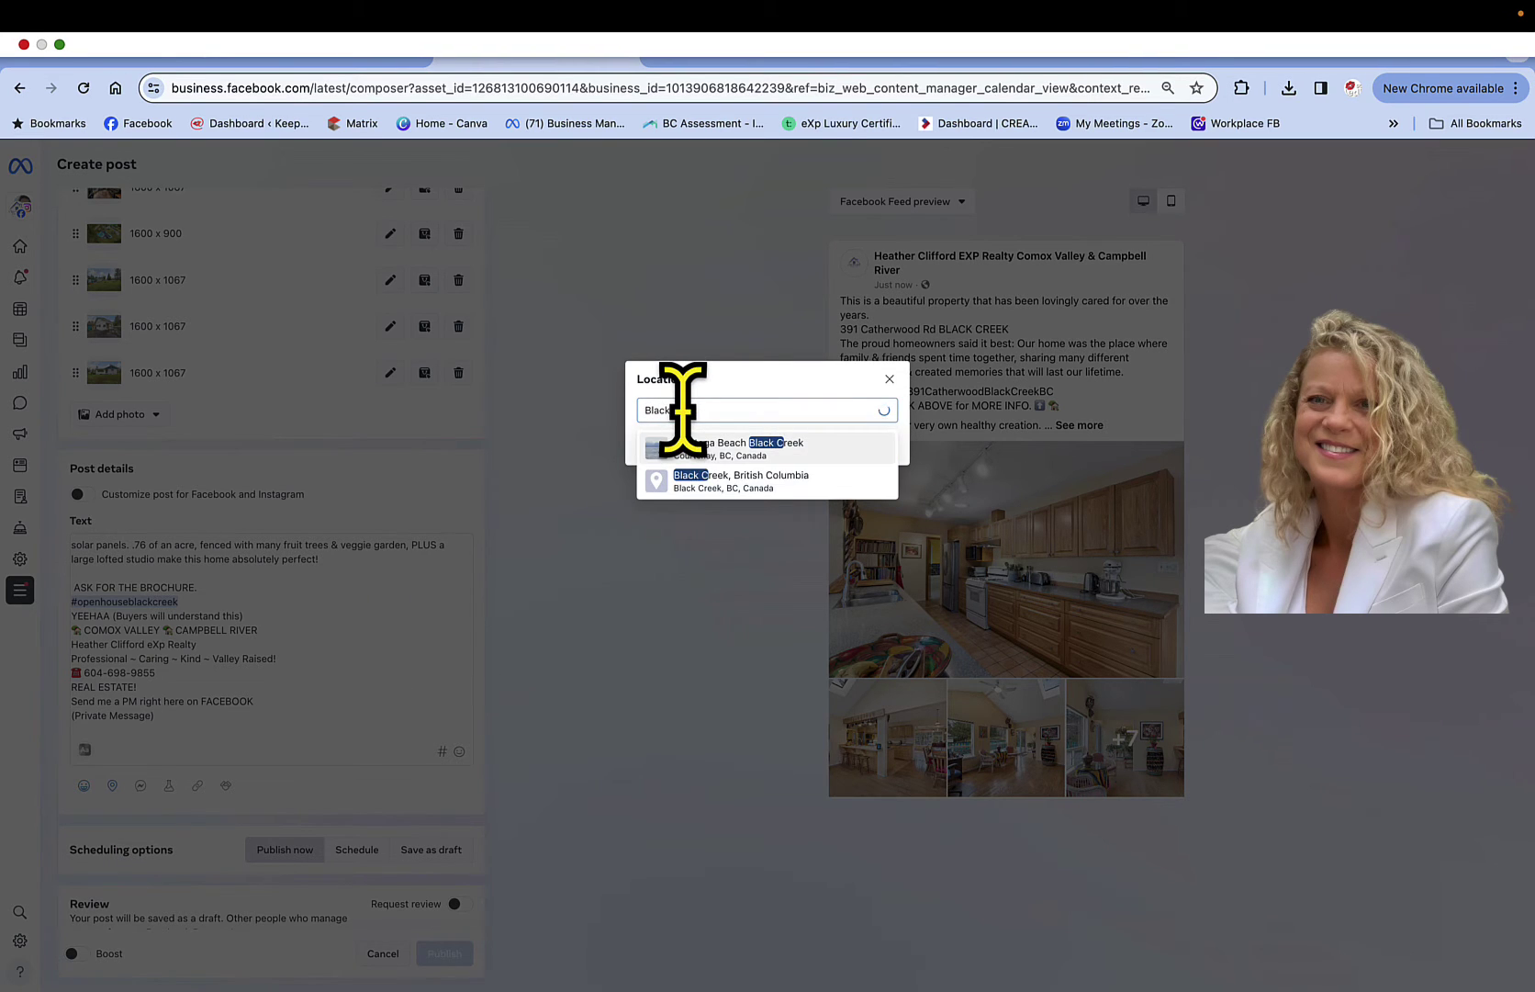
pyautogui.write('reek')
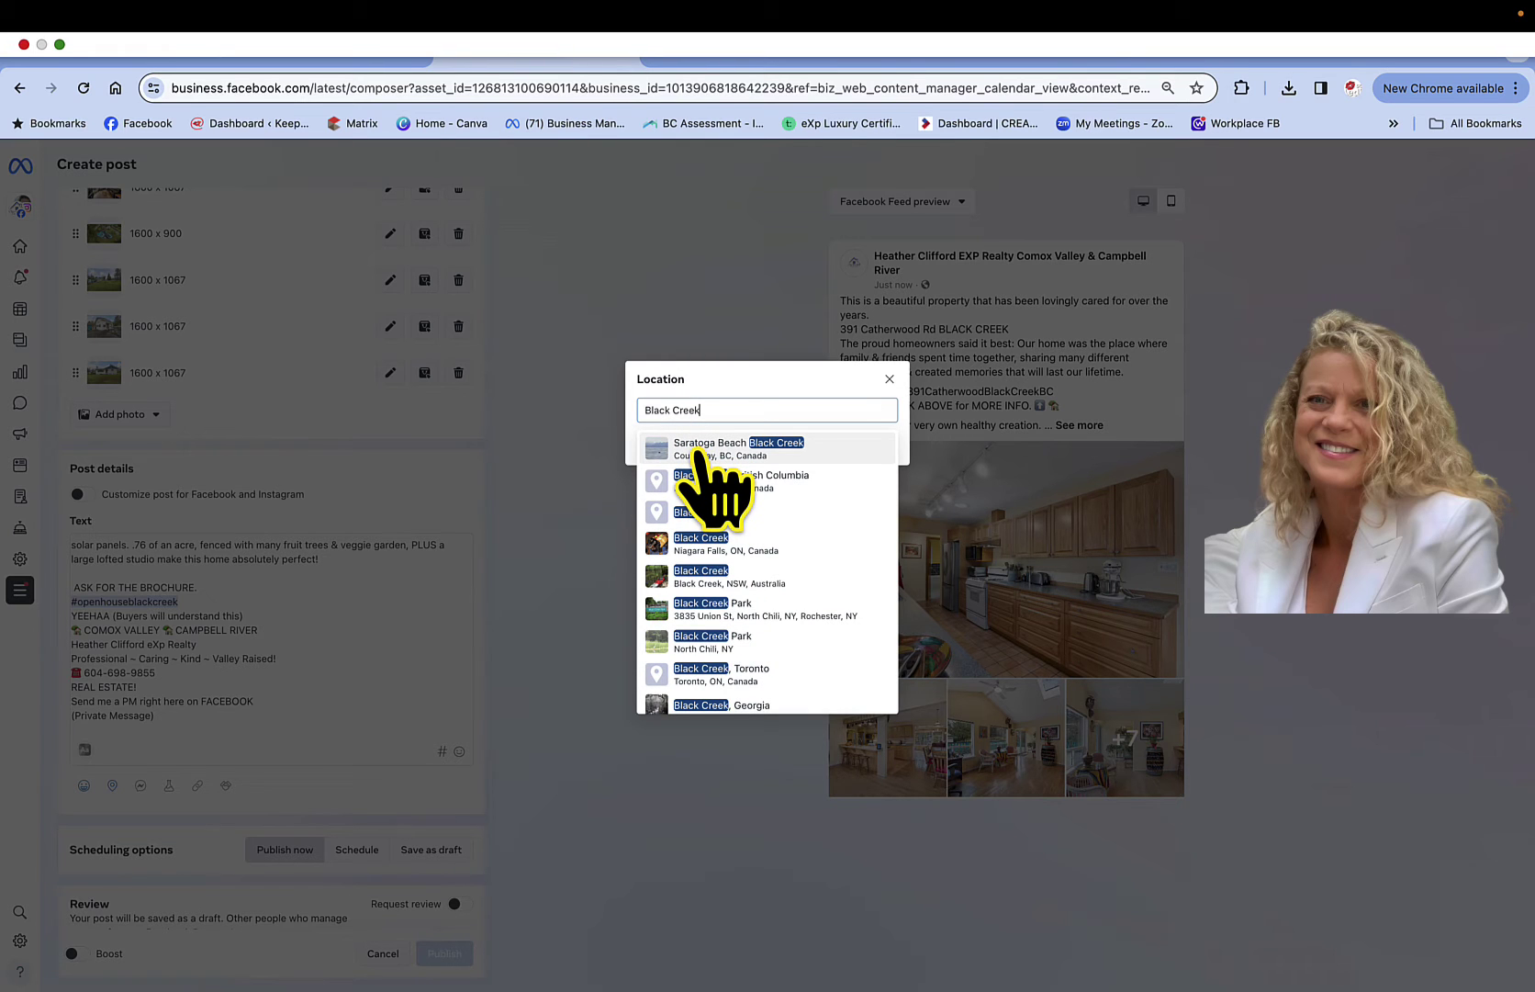
pyautogui.click(701, 481)
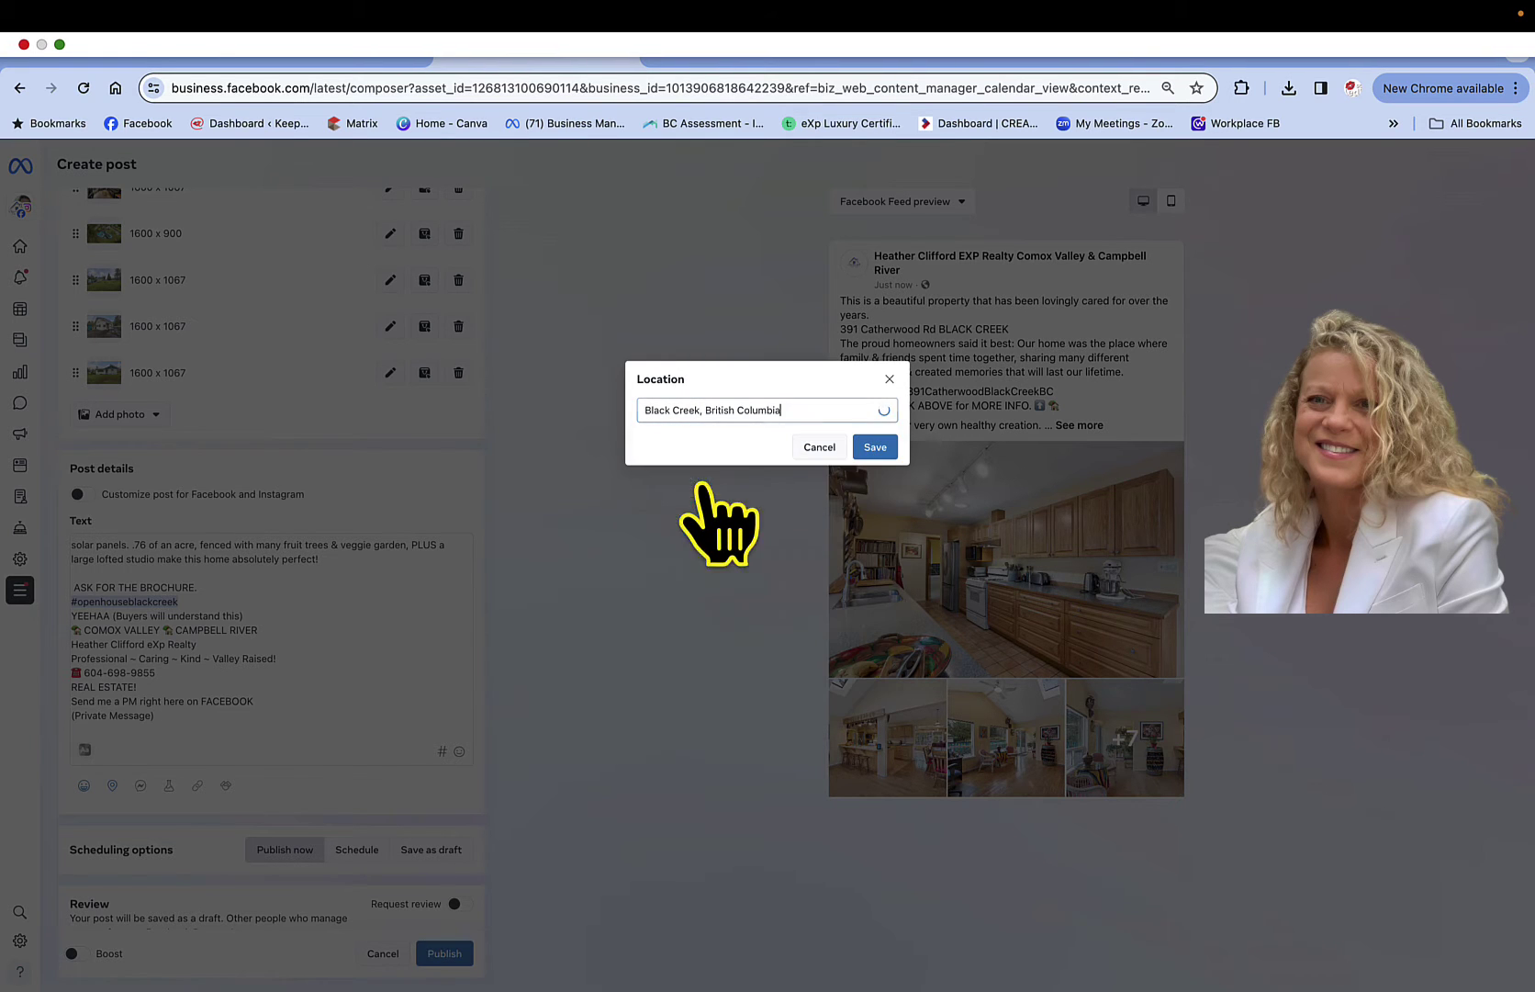
pyautogui.click(869, 445)
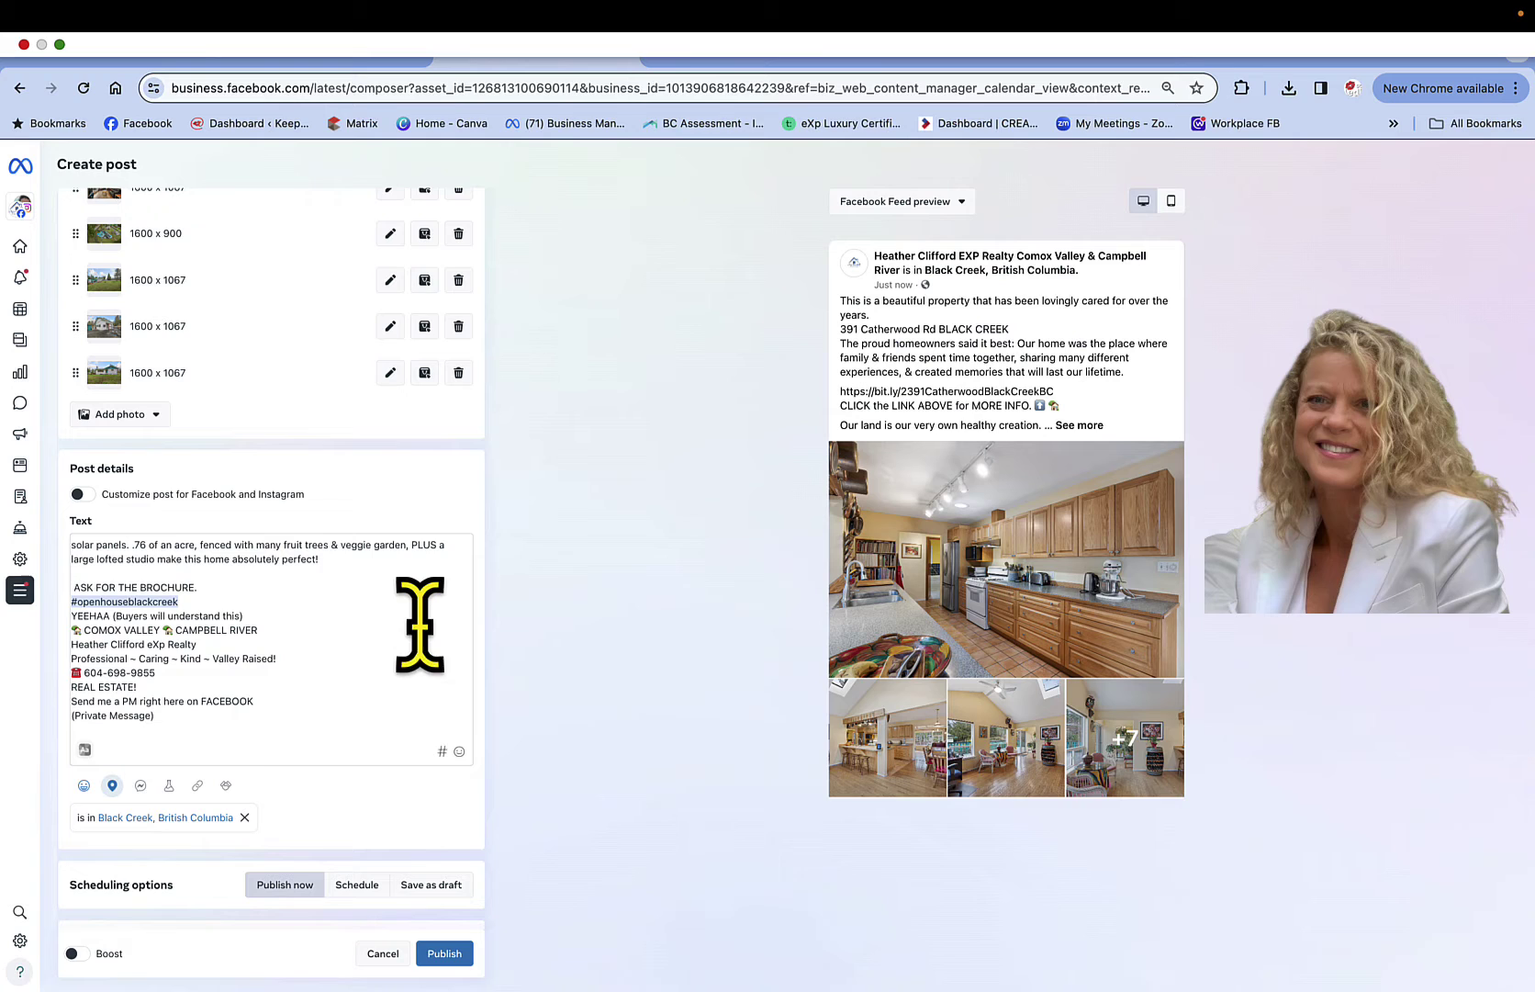
# Switch to scheduling and set the Instagram publish time to 01:12 PM
pyautogui.scroll(-5, 393, 661)
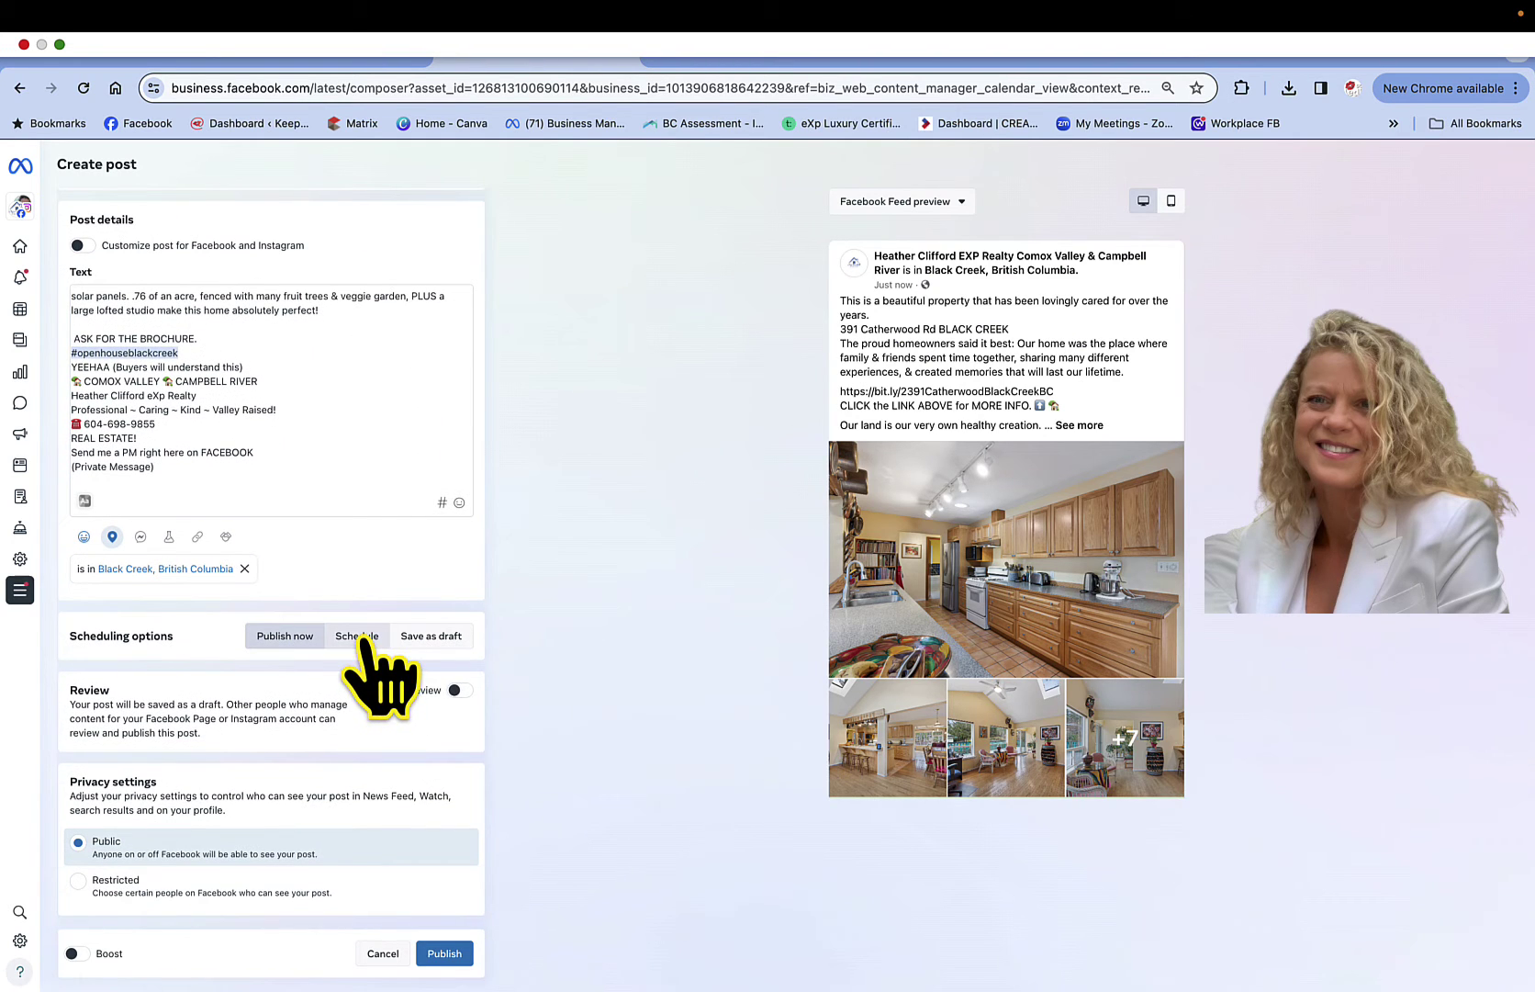
pyautogui.click(366, 644)
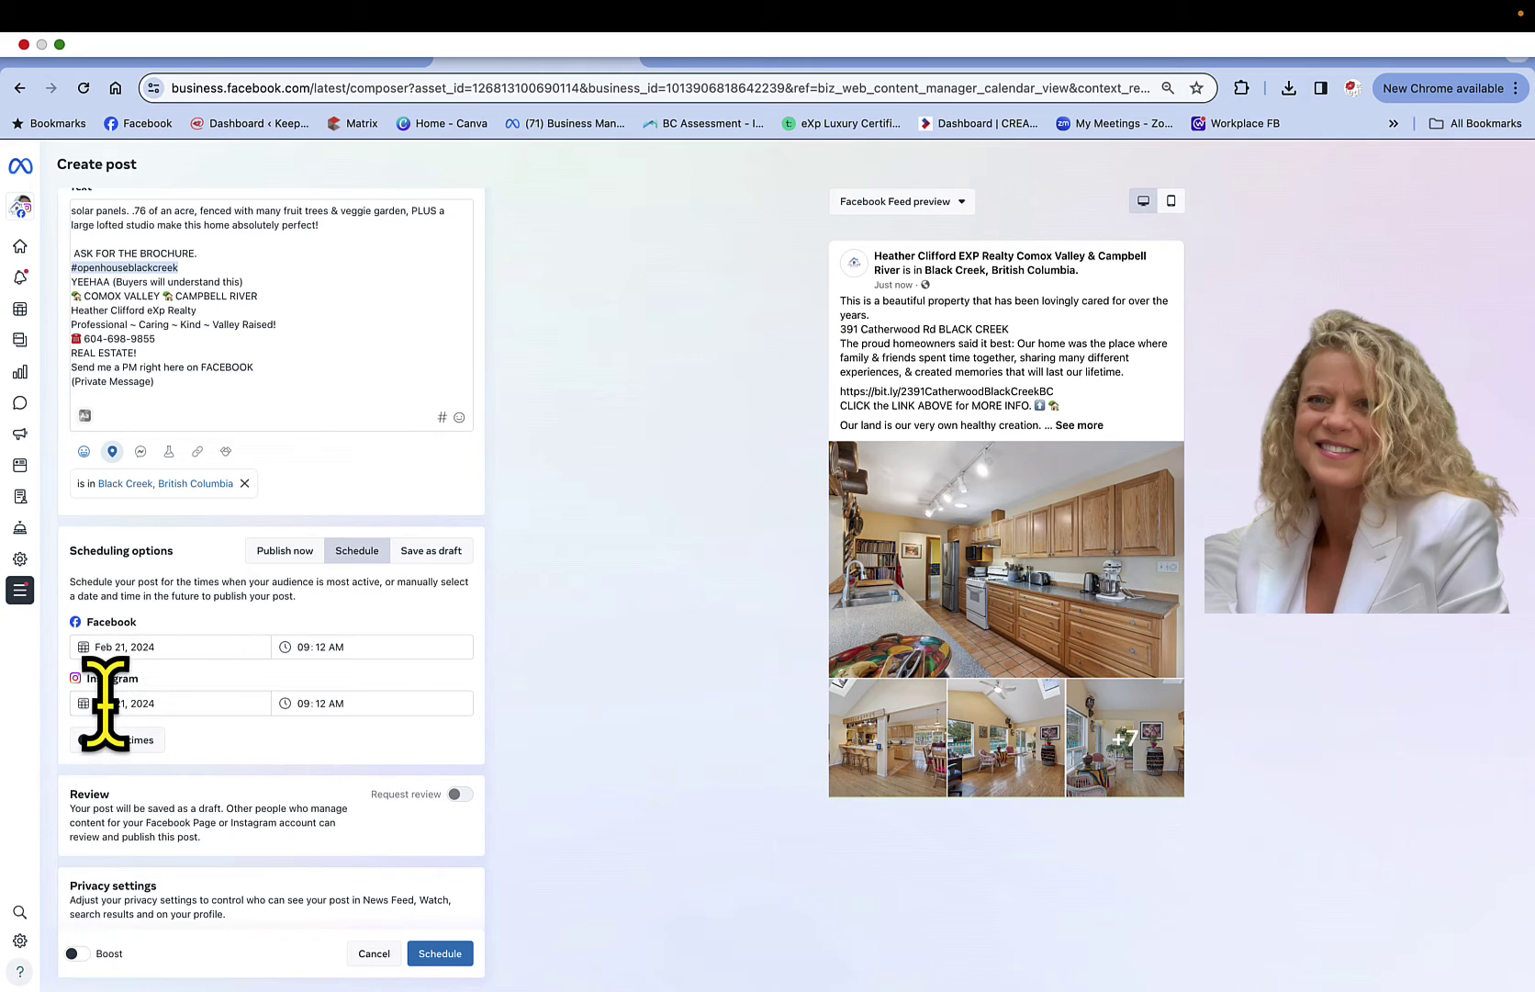
pyautogui.click(305, 703)
pyautogui.write('12')
pyautogui.scroll(-3, 331, 735)
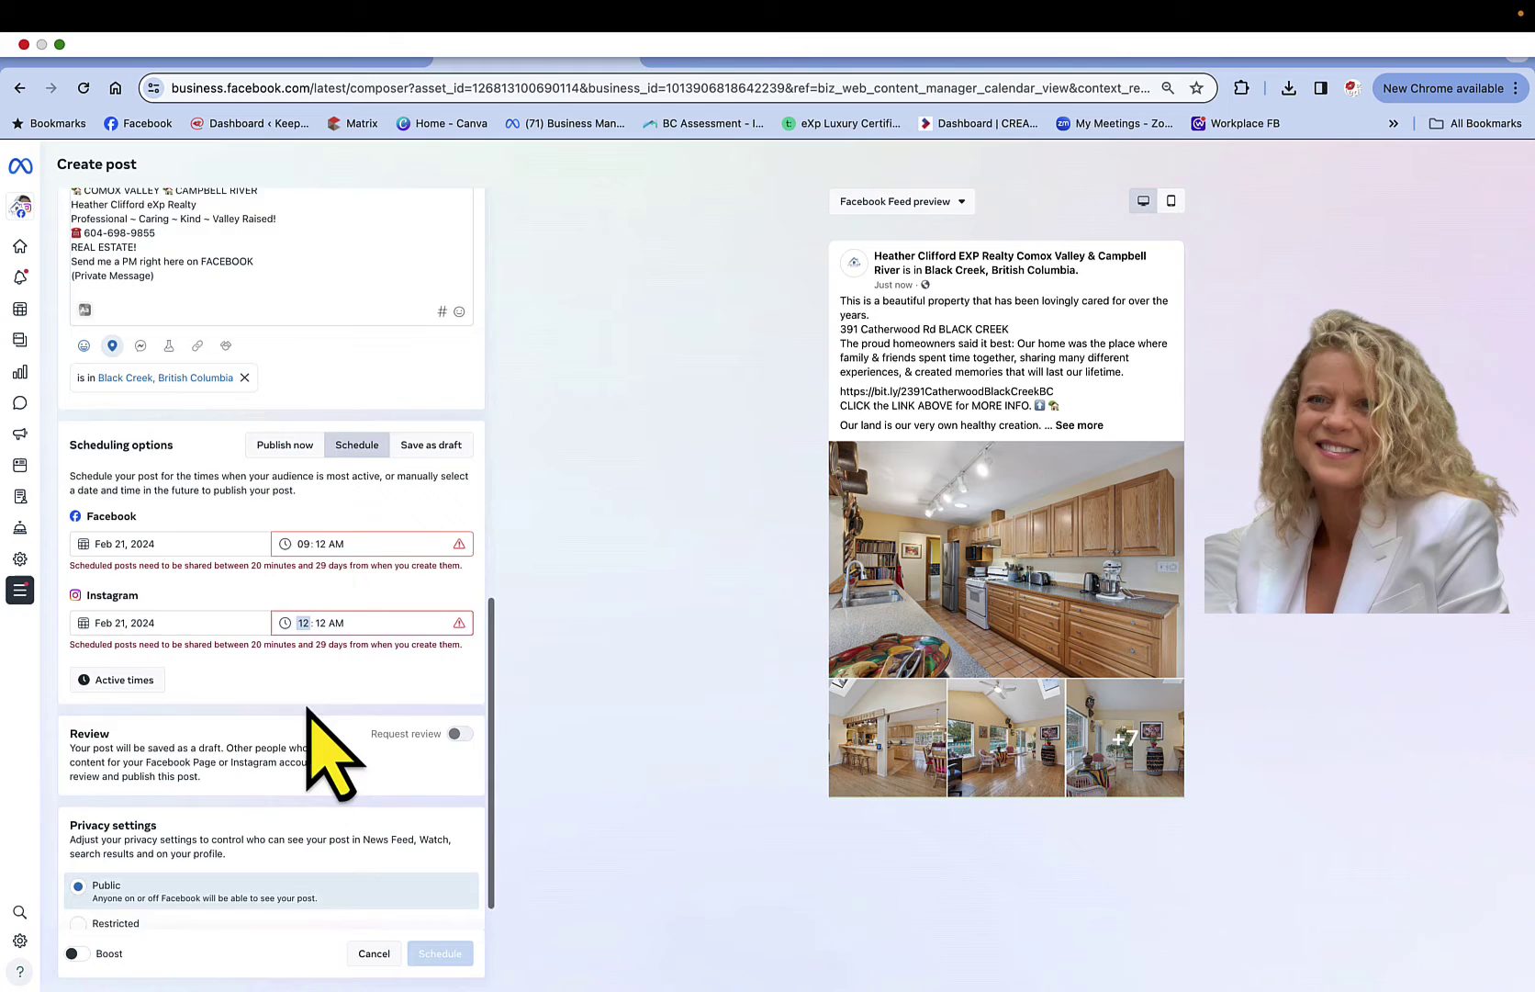
pyautogui.click(344, 584)
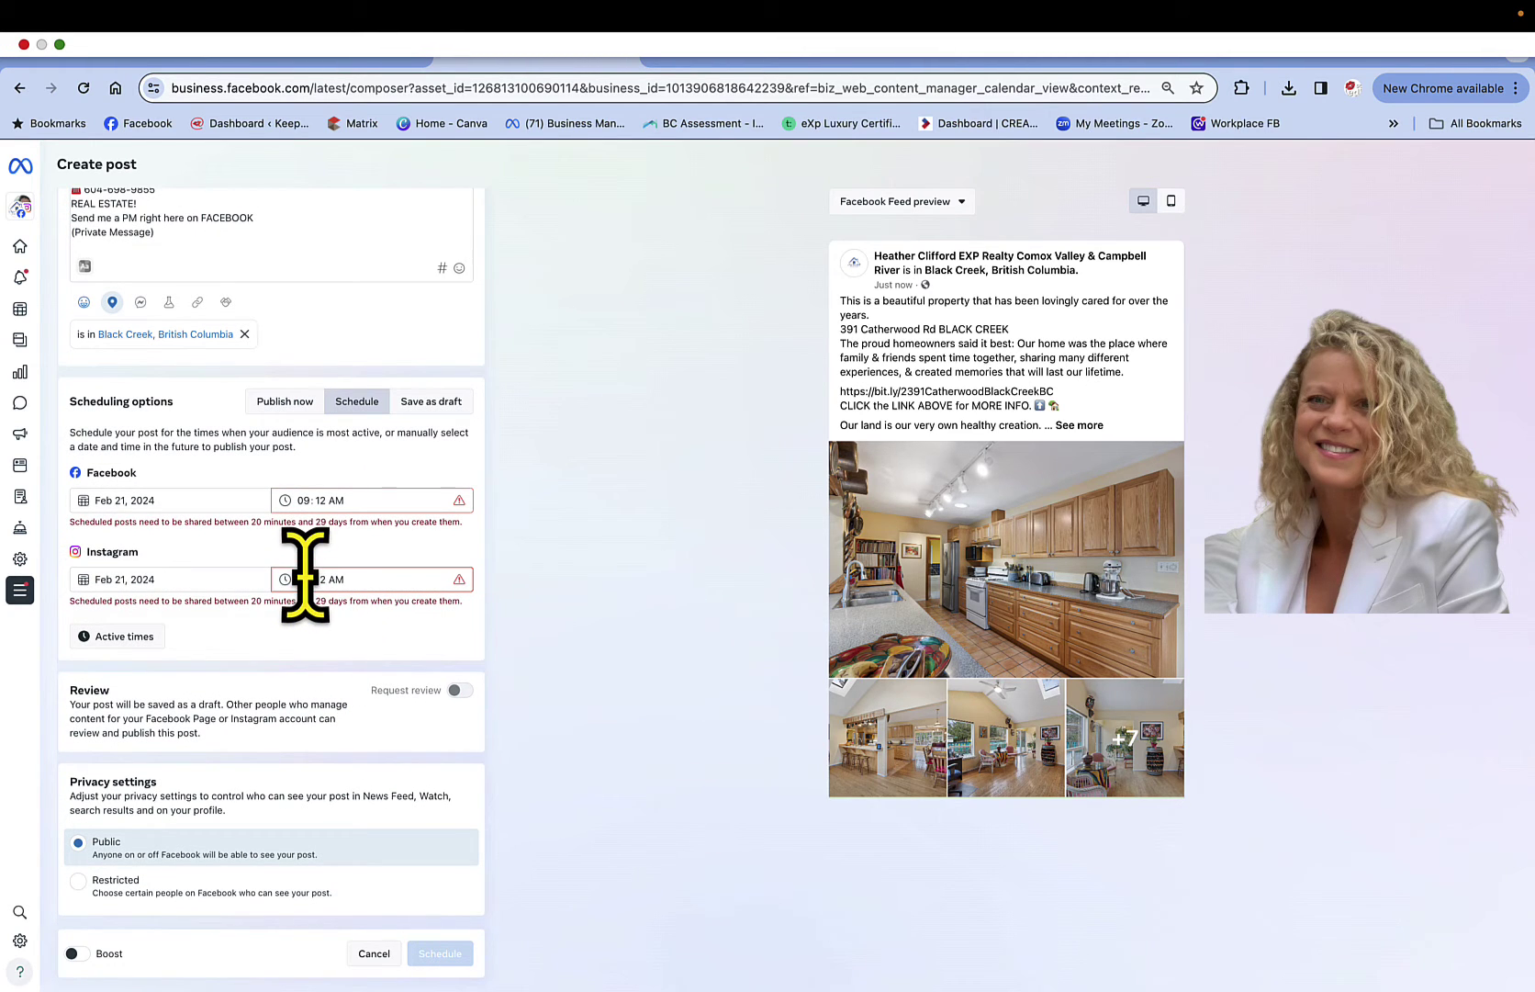
pyautogui.click(304, 579)
pyautogui.write('1')
pyautogui.click(337, 579)
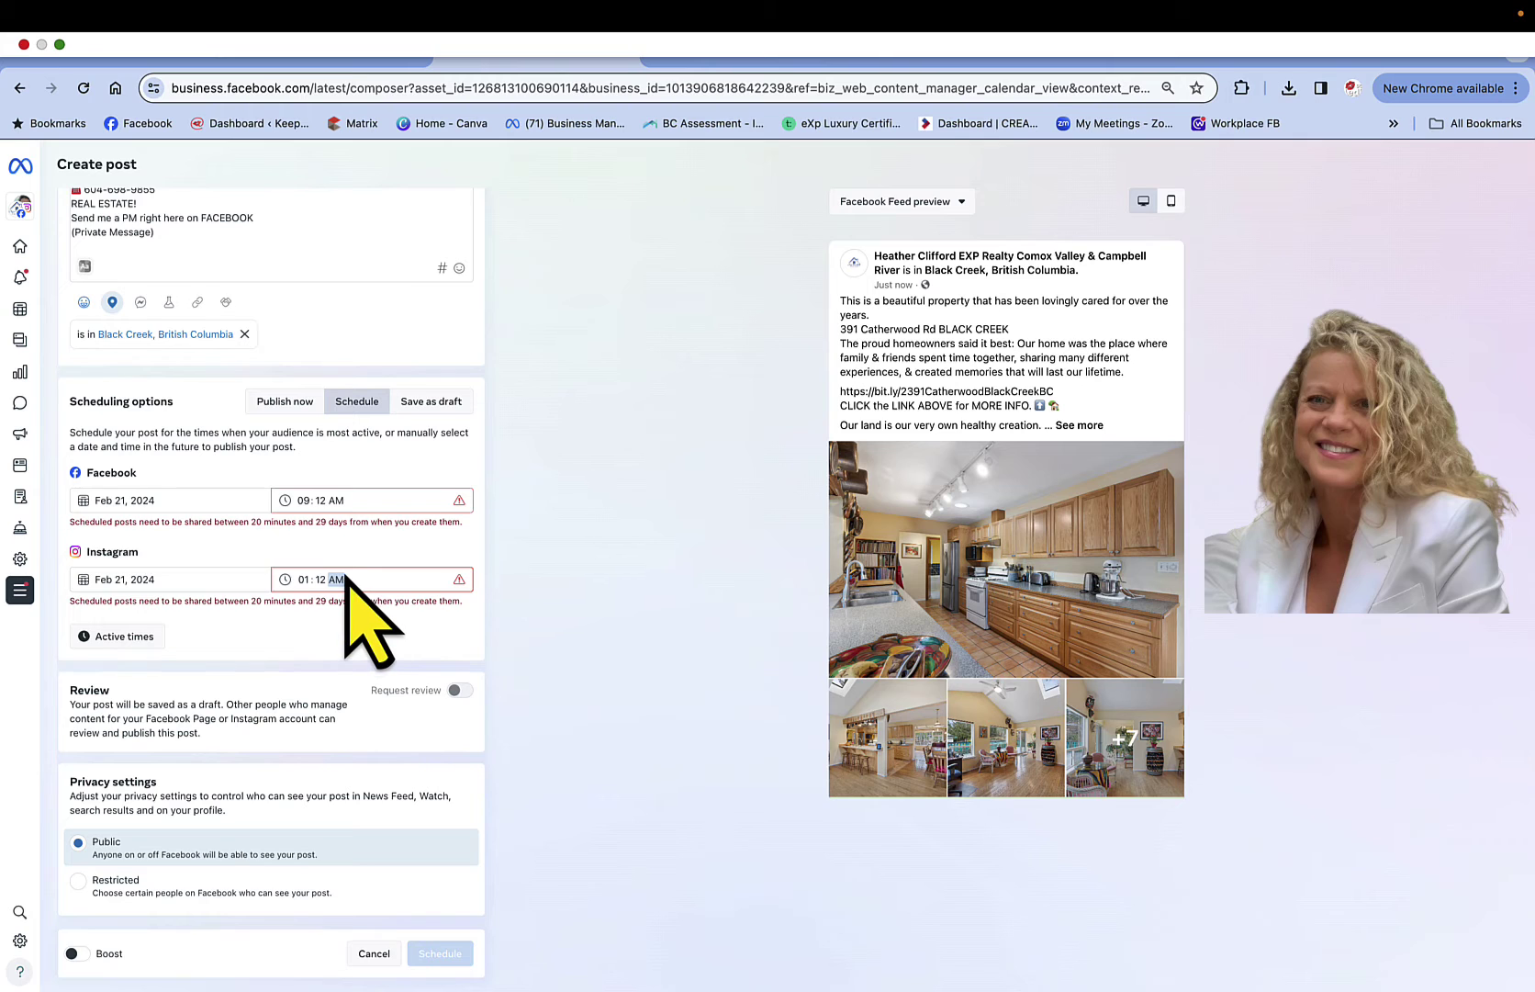
pyautogui.write('p')
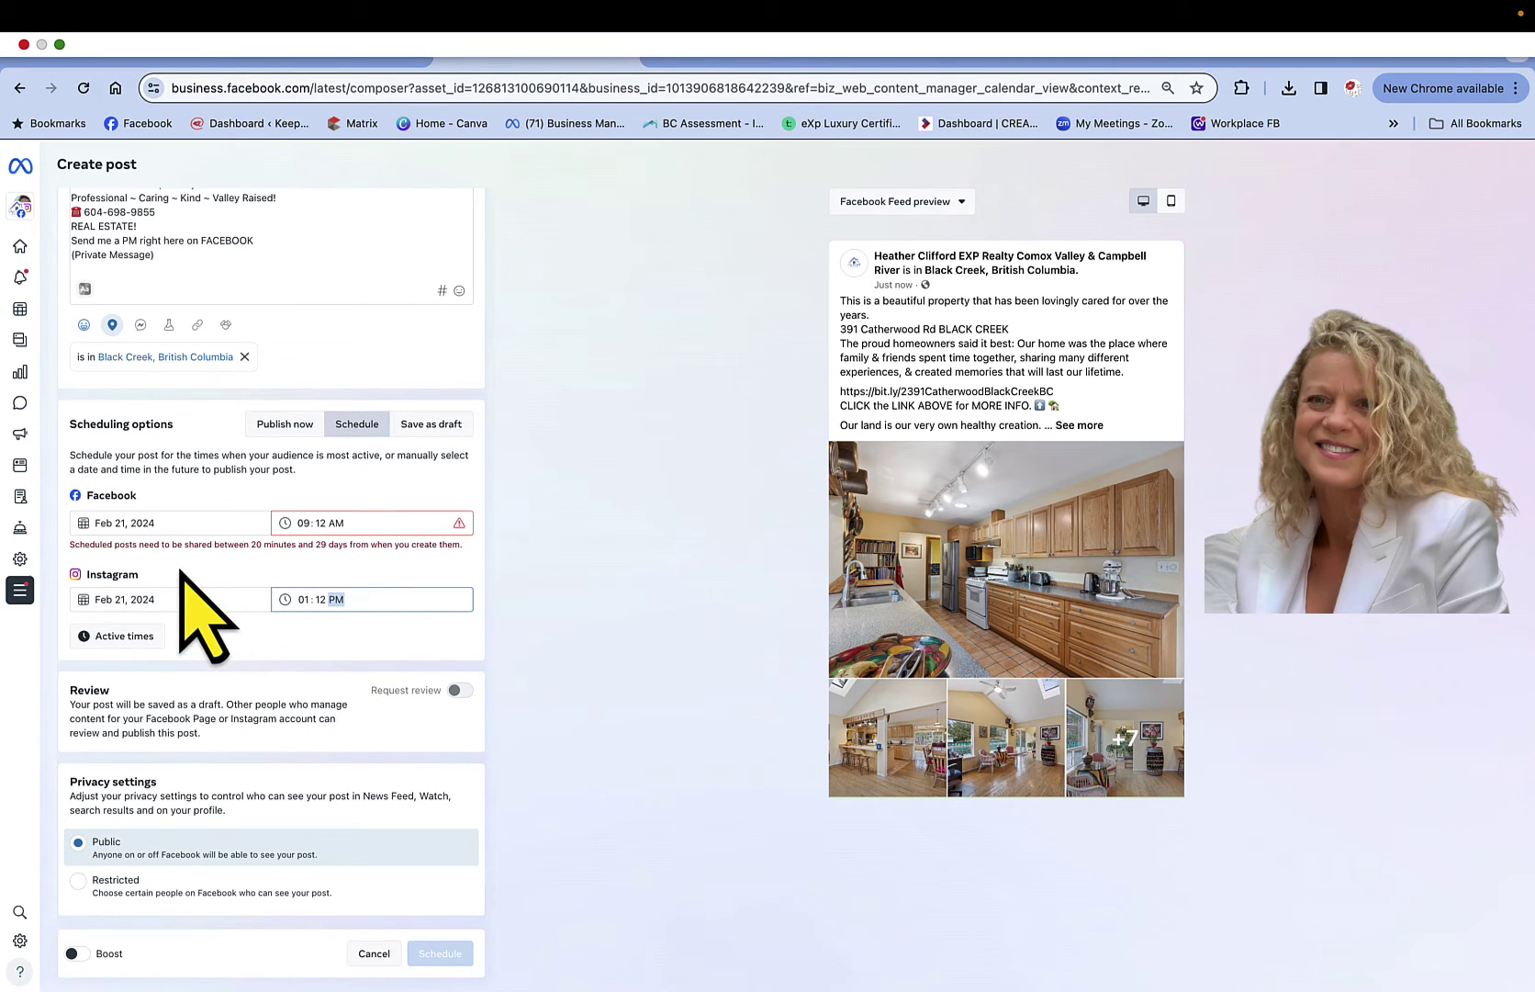
# Set the Facebook date to February 22 and schedule the post, skipping the boost offer
pyautogui.click(131, 521)
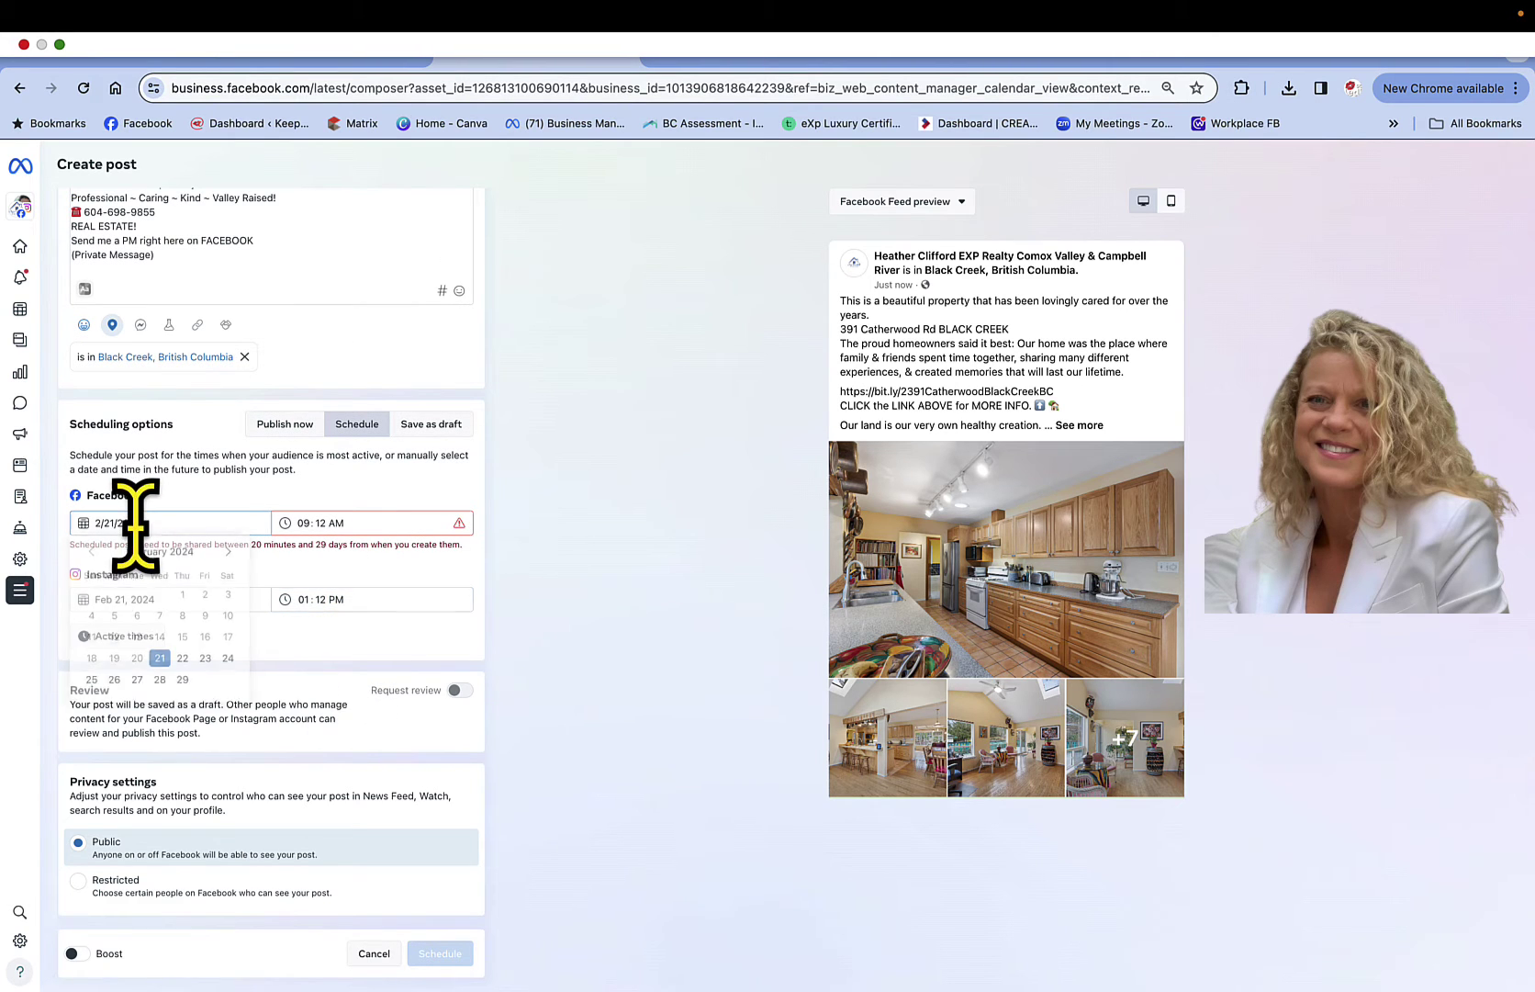
pyautogui.click(182, 661)
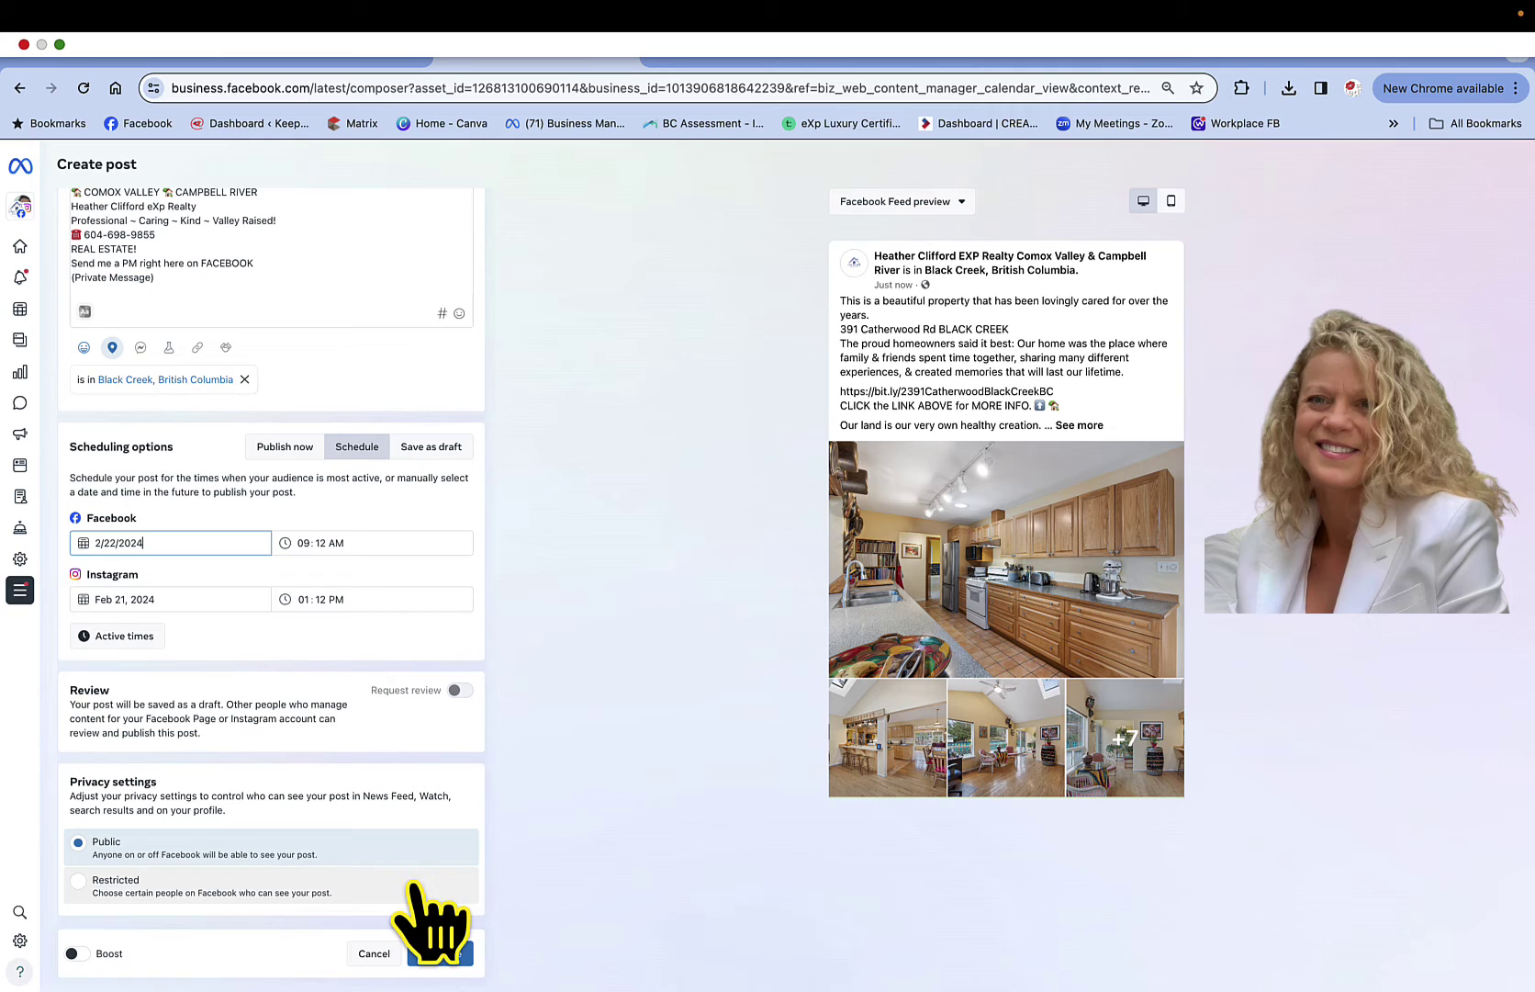
pyautogui.click(441, 955)
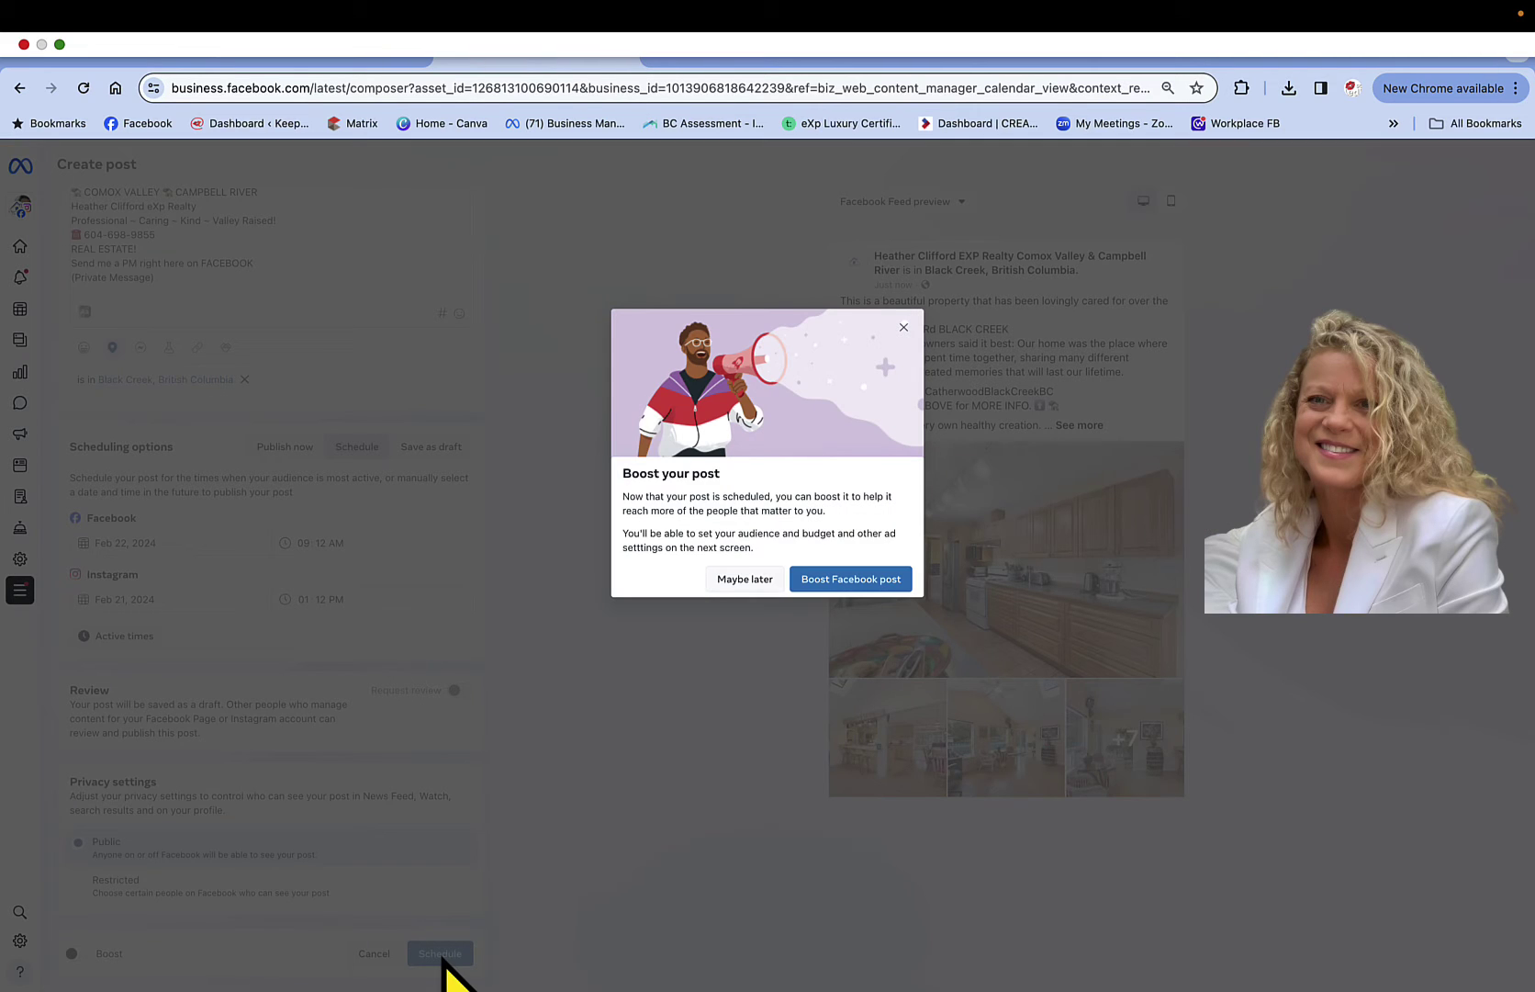
pyautogui.click(739, 579)
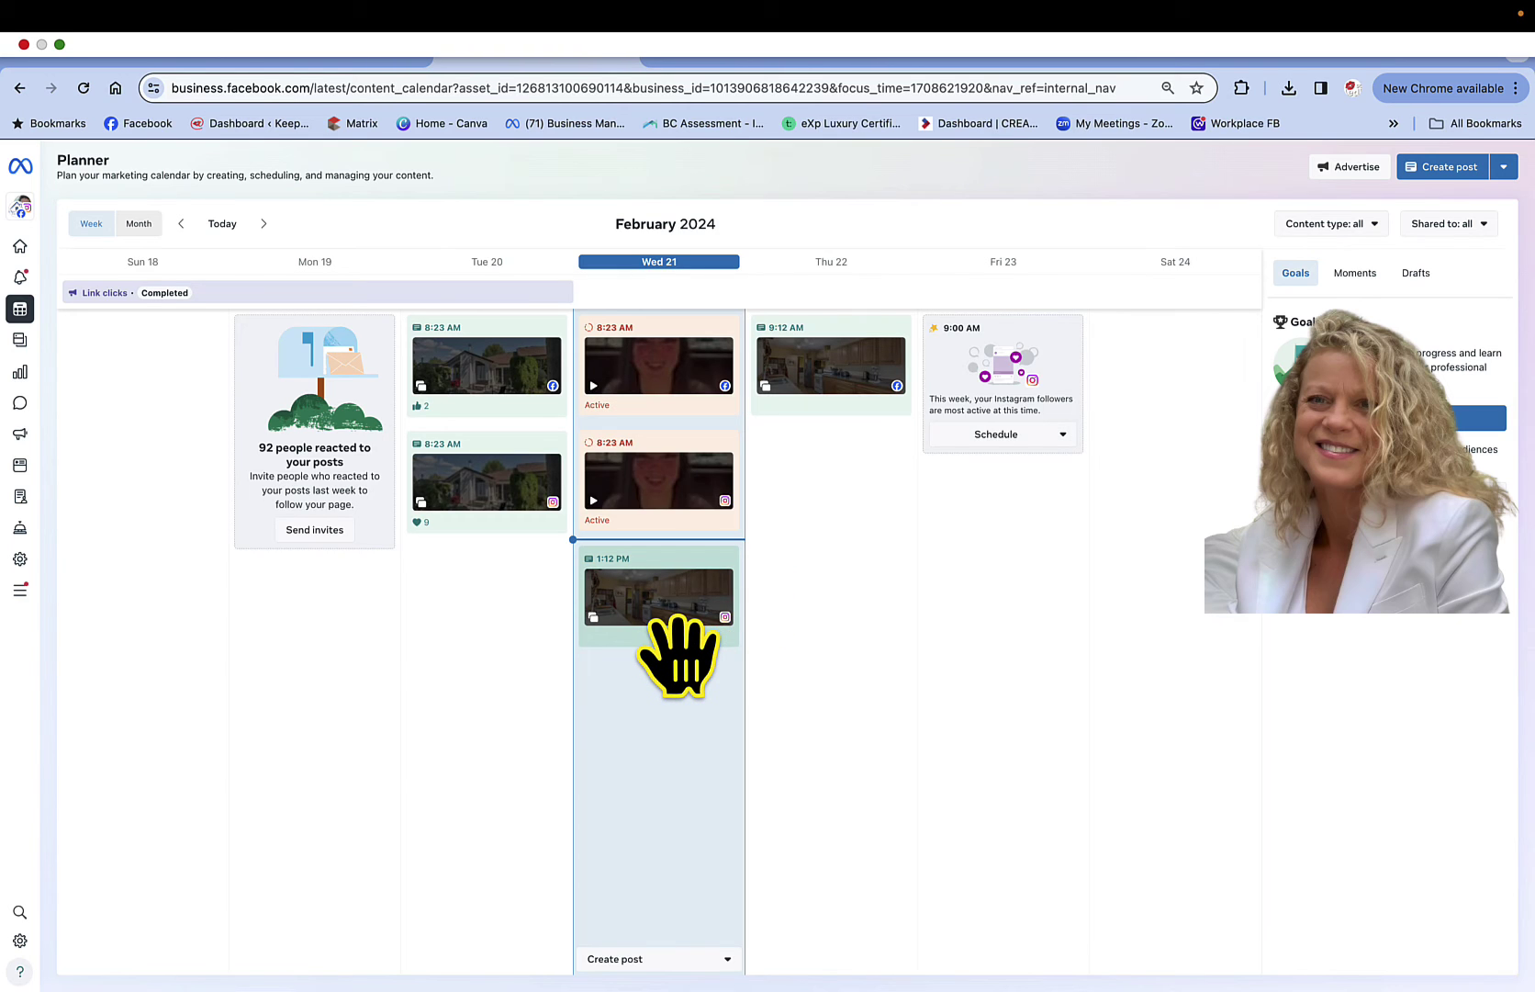
# Open Post details for the 1:12 PM post card under Wed 21
pyautogui.moveTo(678, 653)
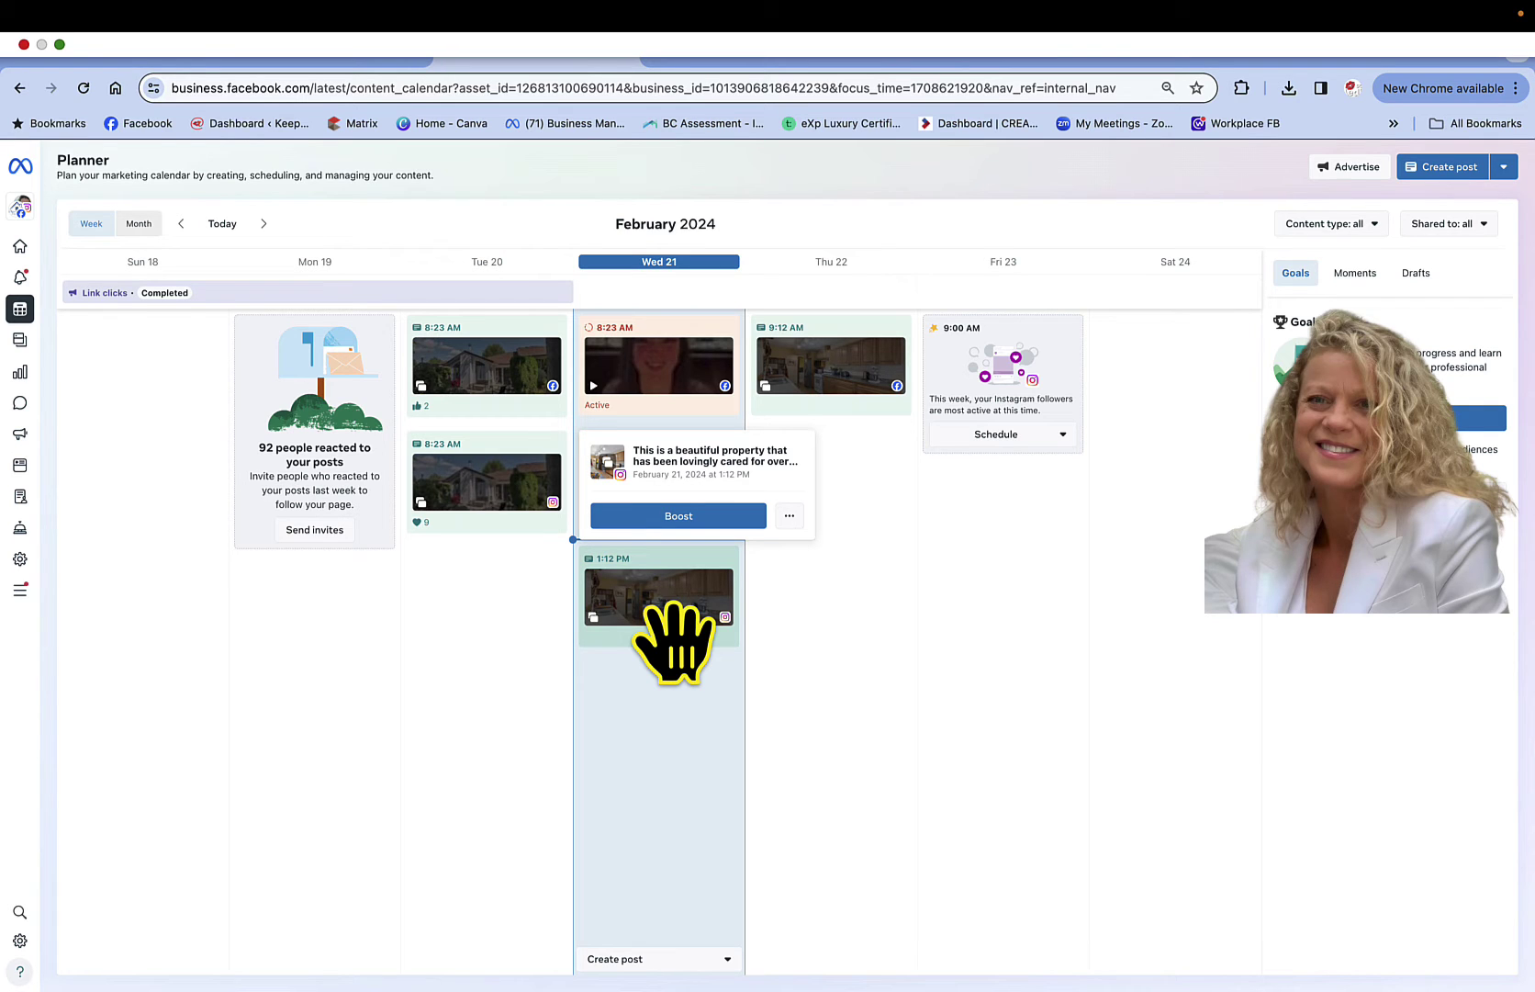
pyautogui.moveTo(1065, 964)
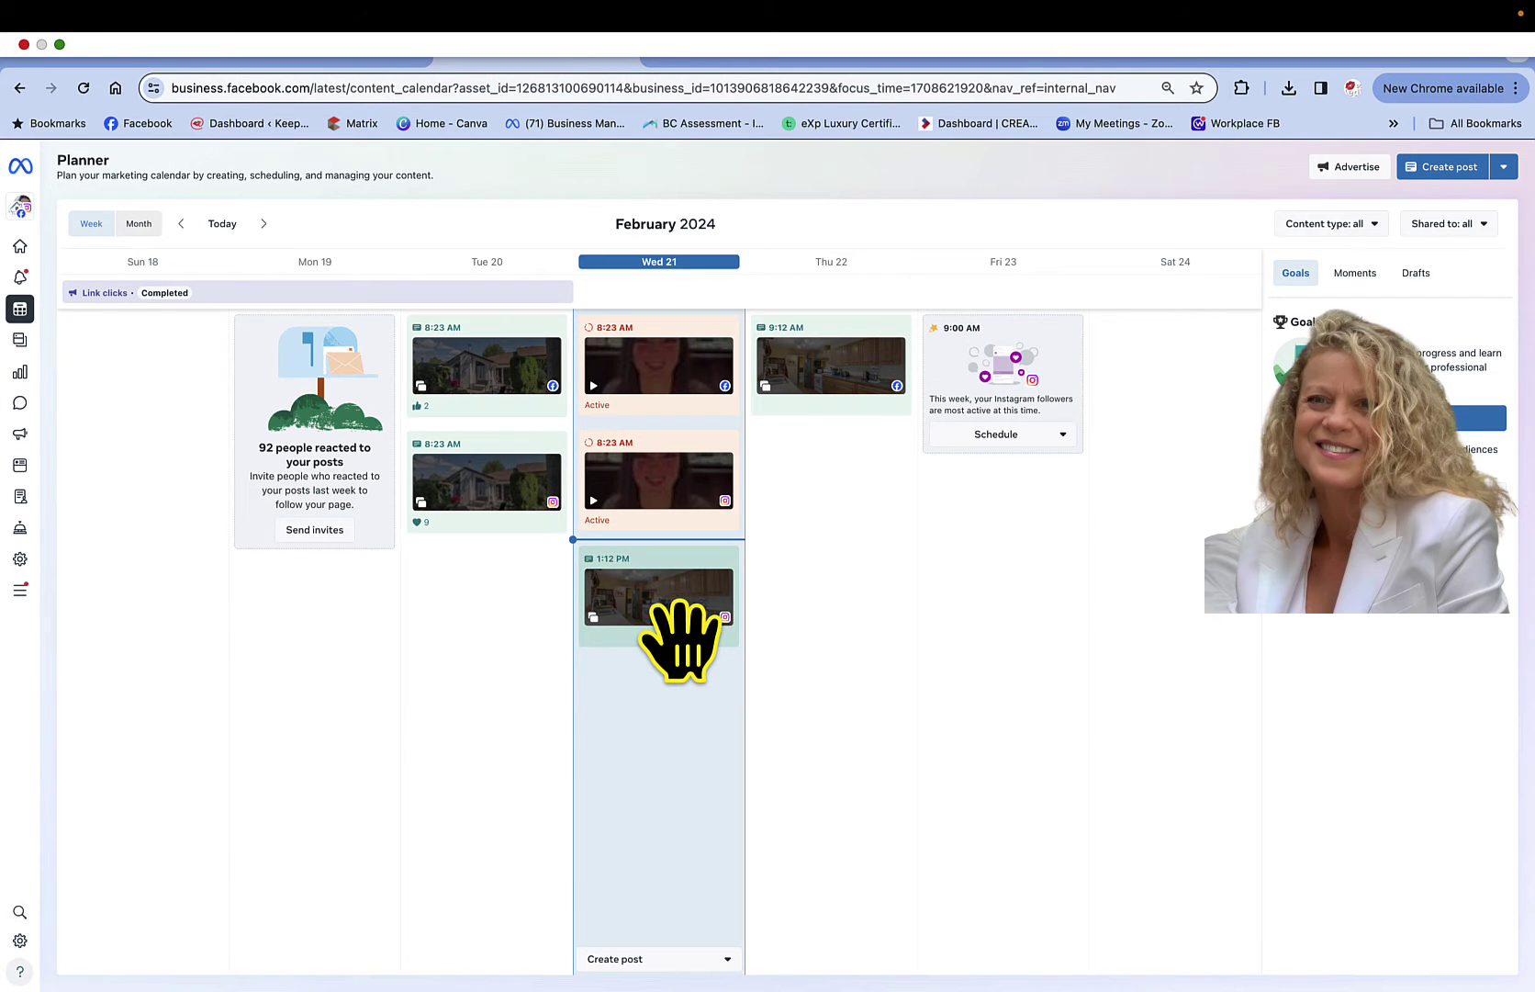
pyautogui.click(675, 624)
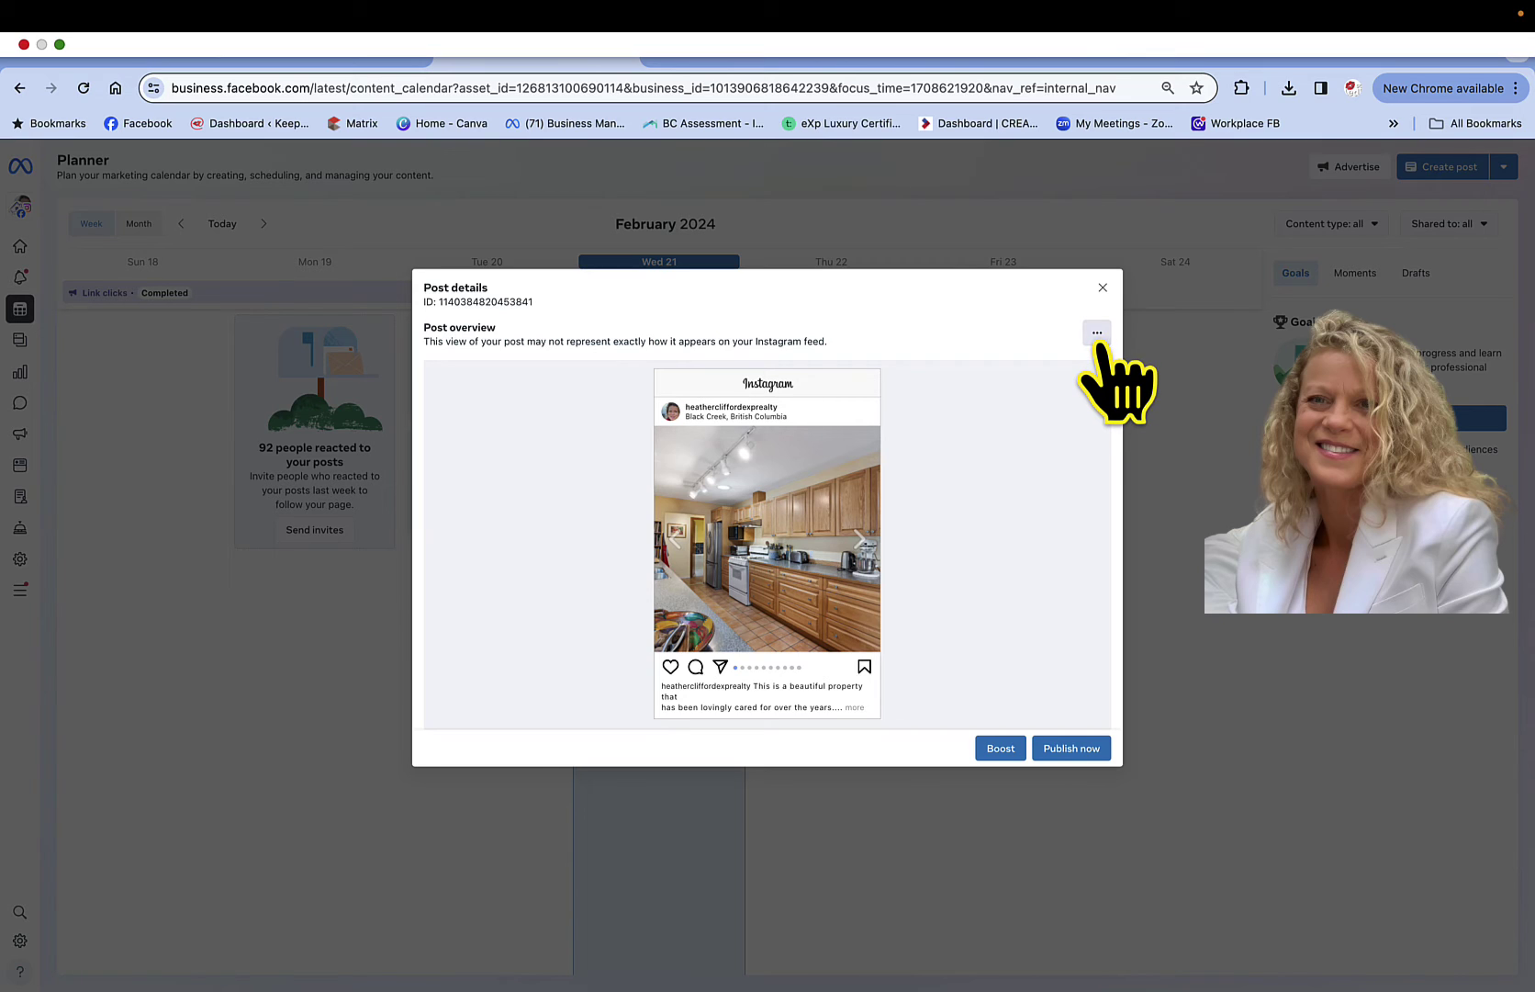
# Choose Edit post from the Instagram post's more-actions menu
pyautogui.click(1097, 334)
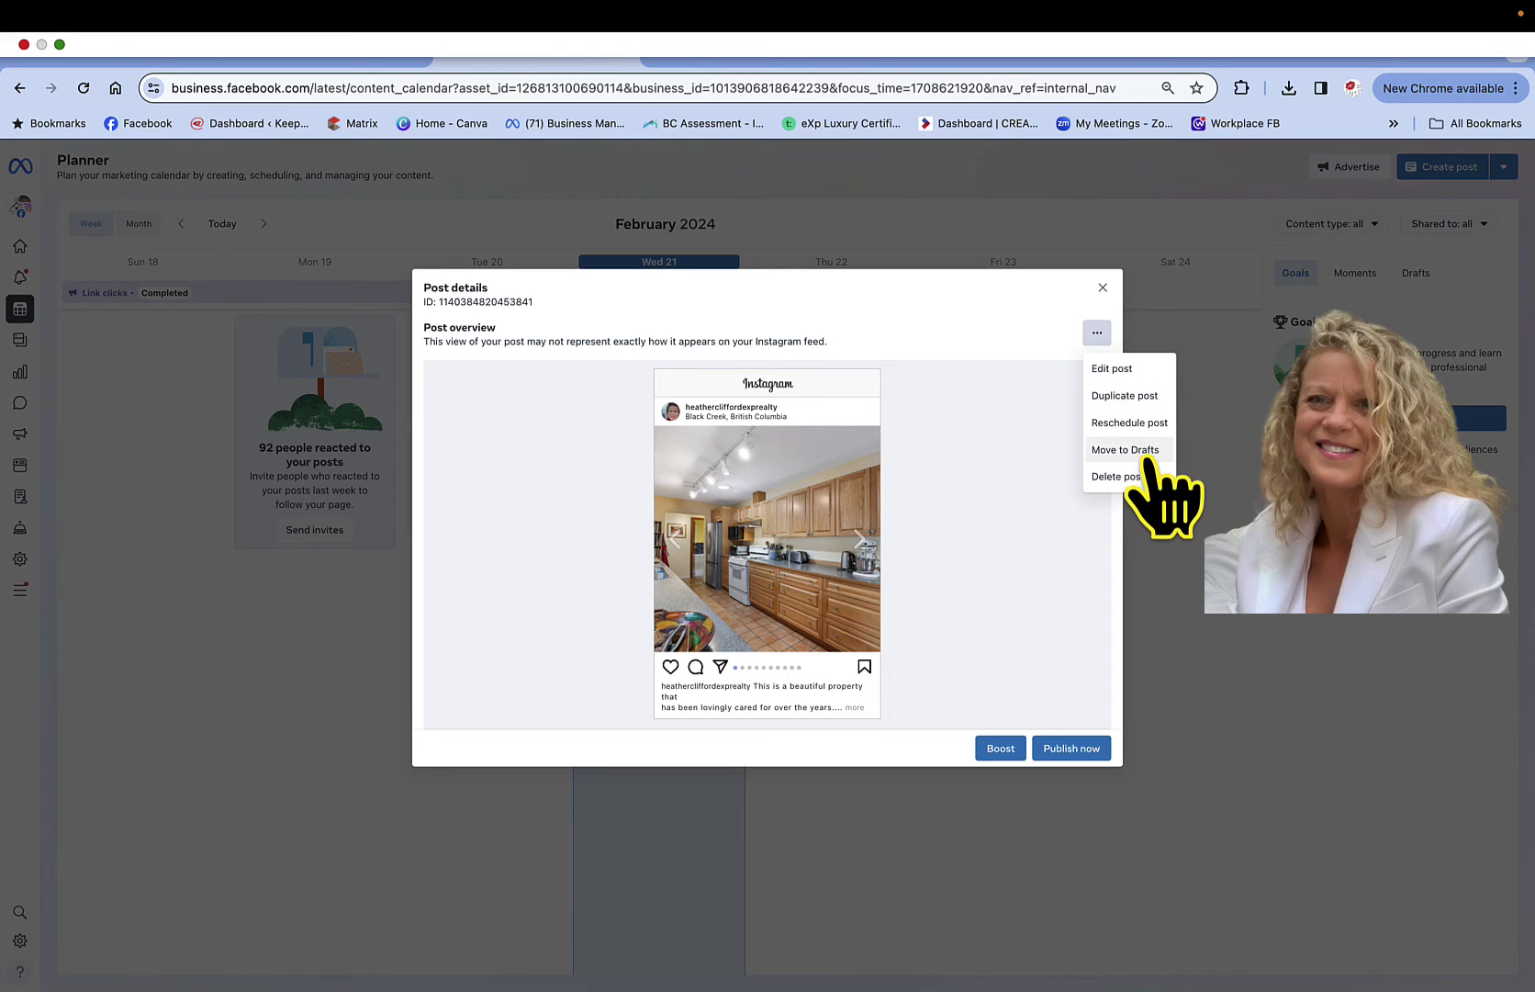
pyautogui.click(1131, 369)
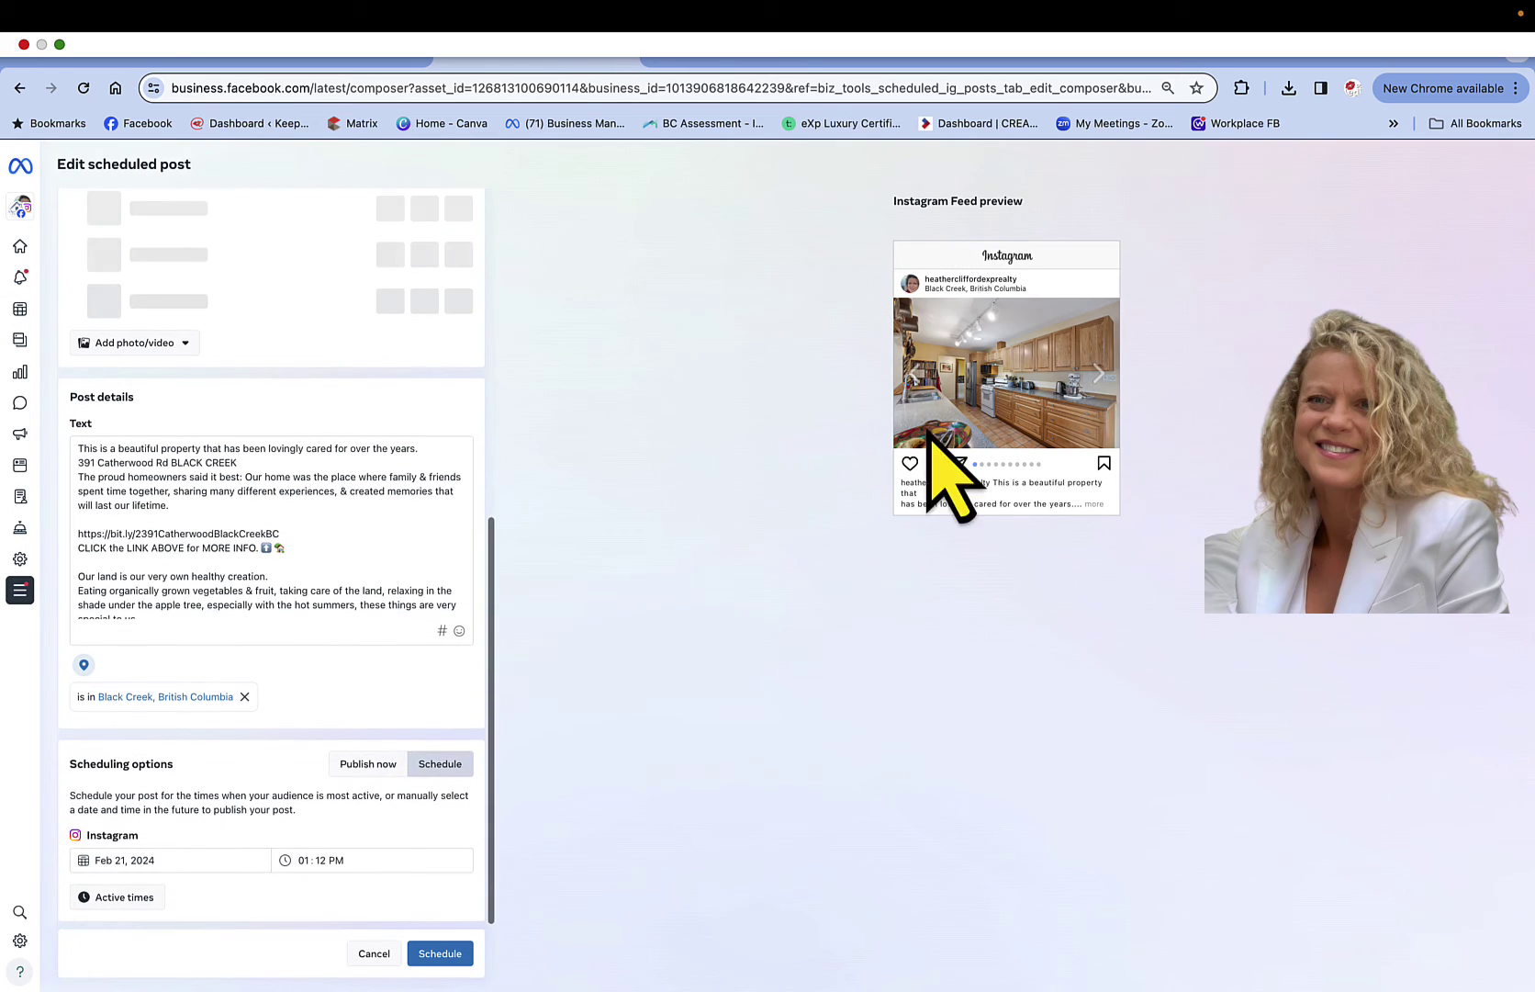
# Delete the short link lines and replace the Facebook private-message lines with pasted Instagram contact text and hashtags
pyautogui.moveTo(292, 548); pyautogui.dragTo(74, 533)
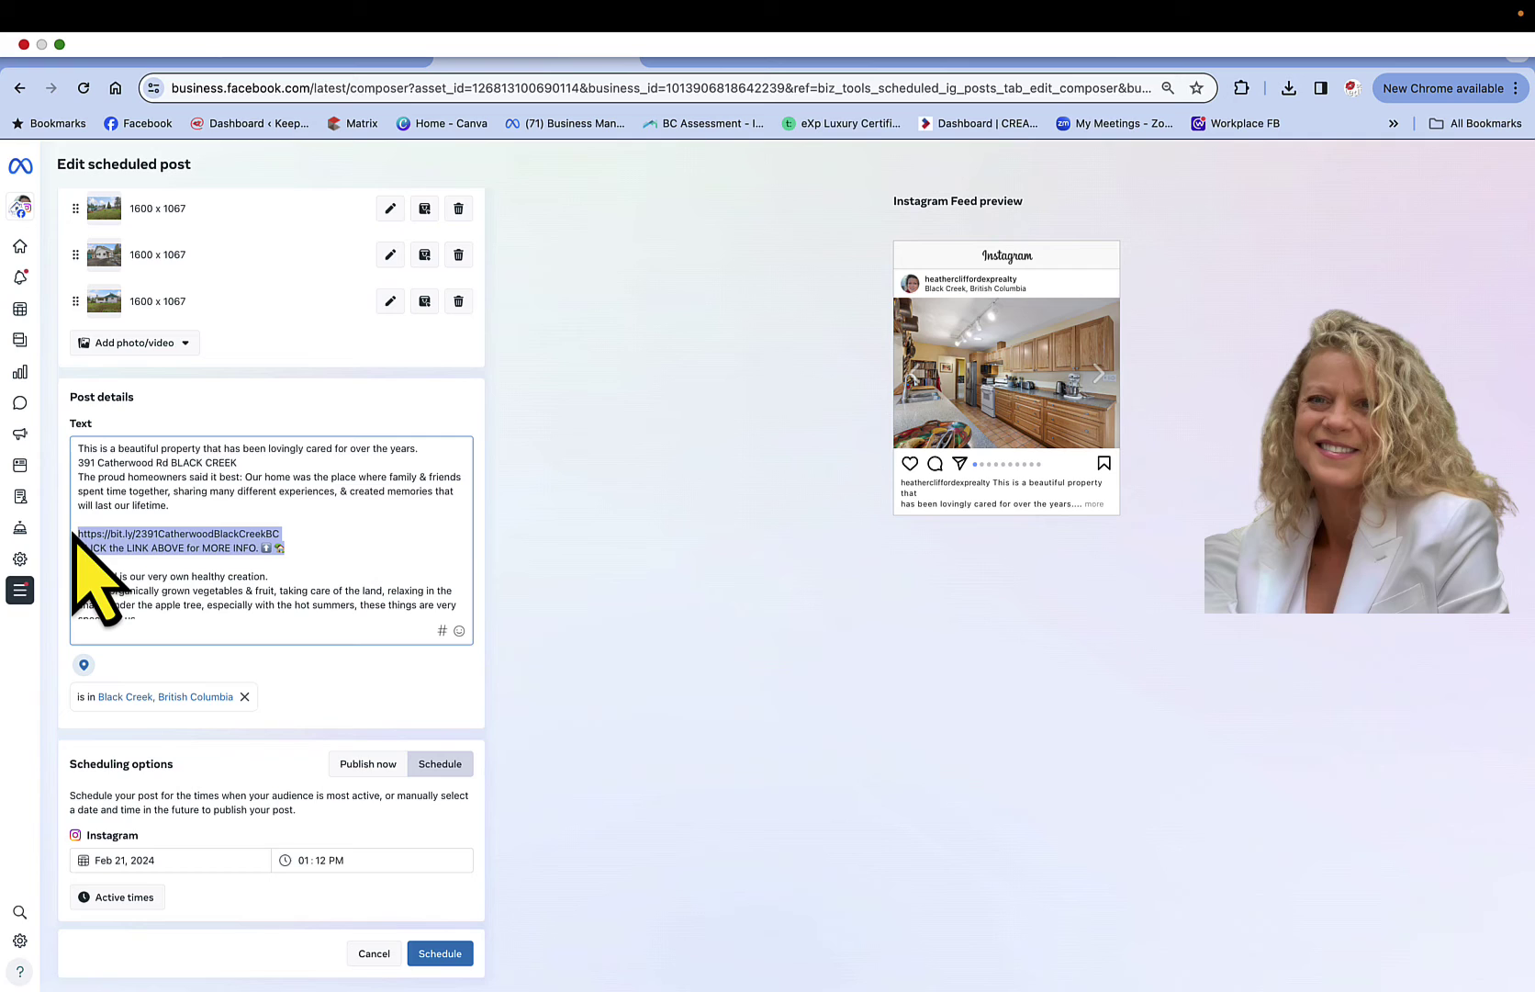
pyautogui.press('BackSpace')
pyautogui.press('BackSpace')
pyautogui.press('BackSpace')
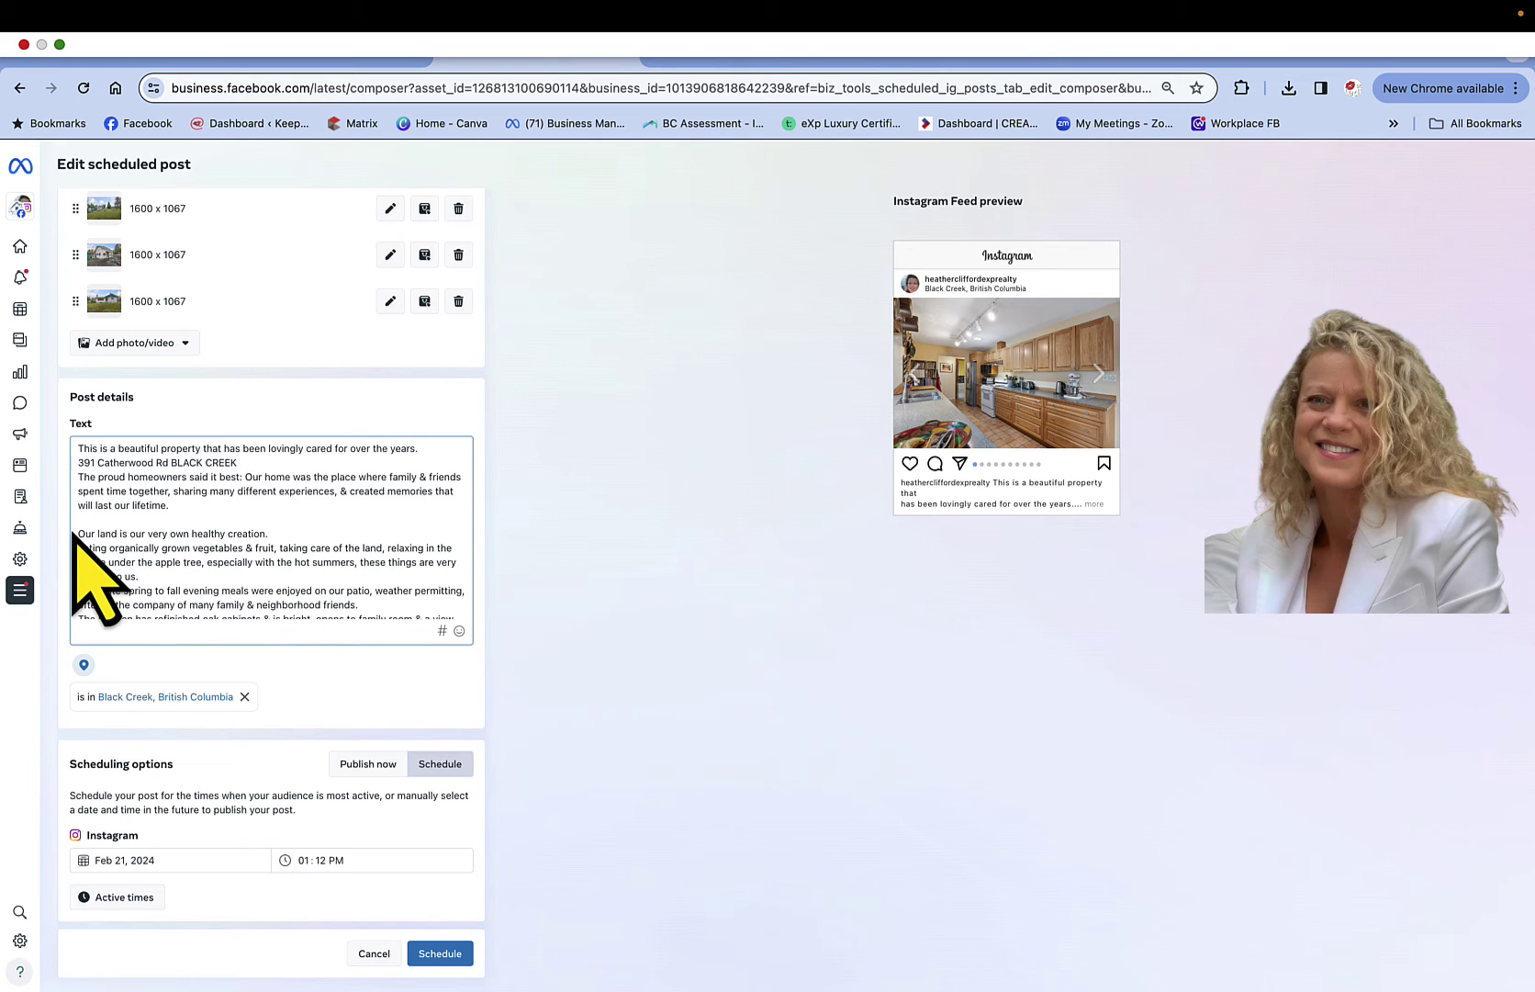
pyautogui.scroll(-10, 123, 542)
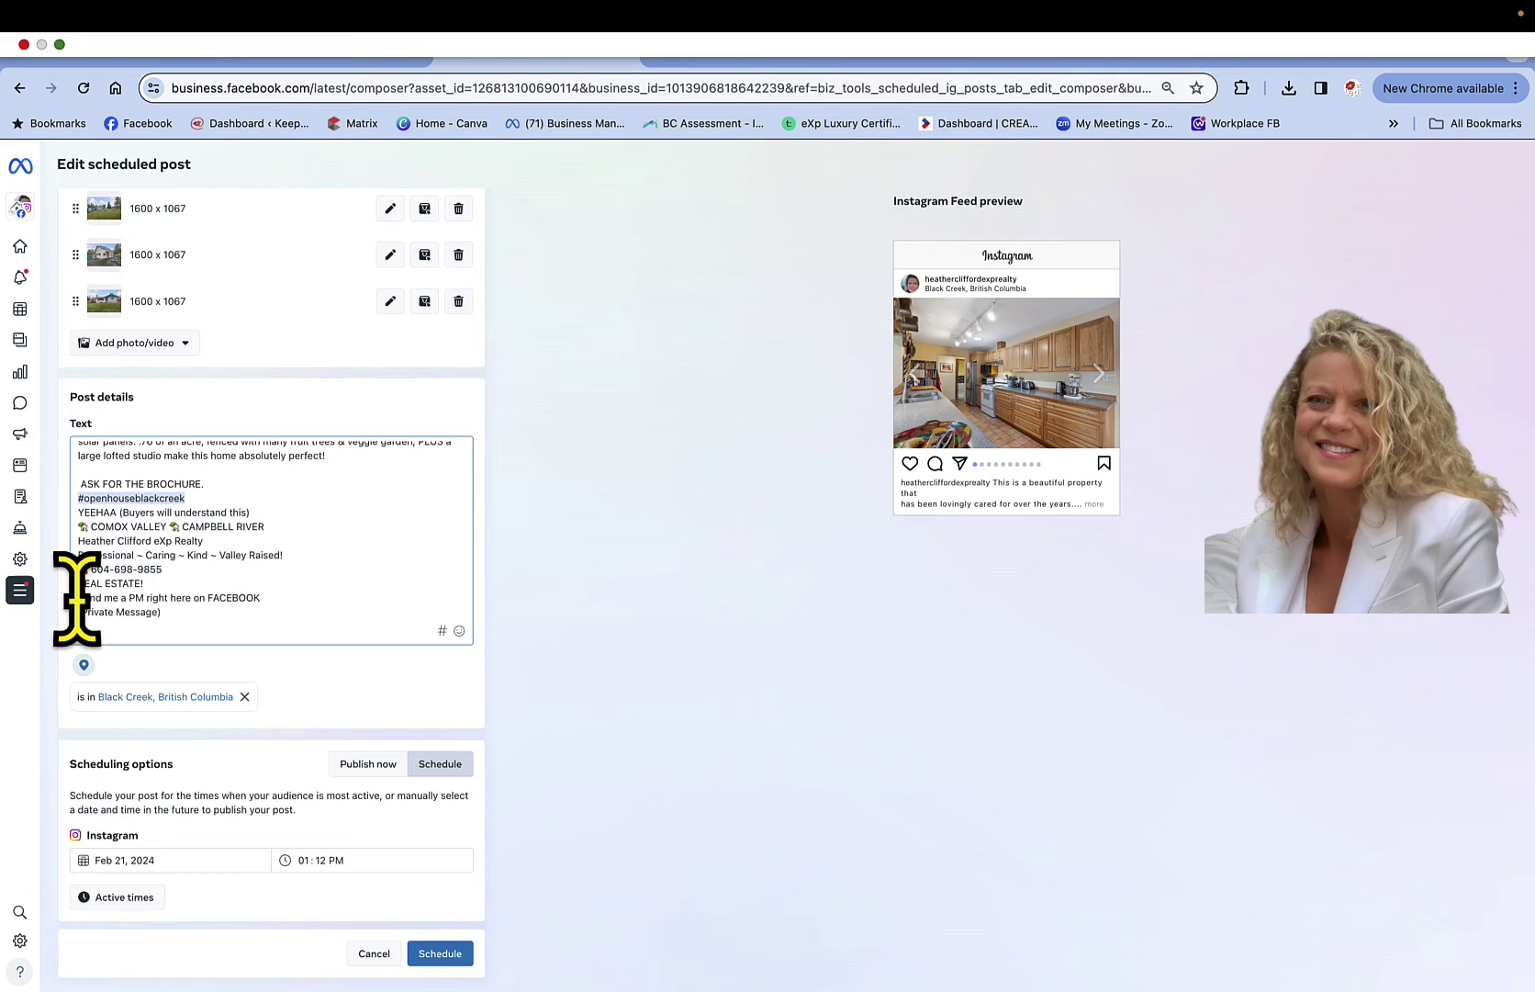
pyautogui.moveTo(78, 597); pyautogui.dragTo(187, 613)
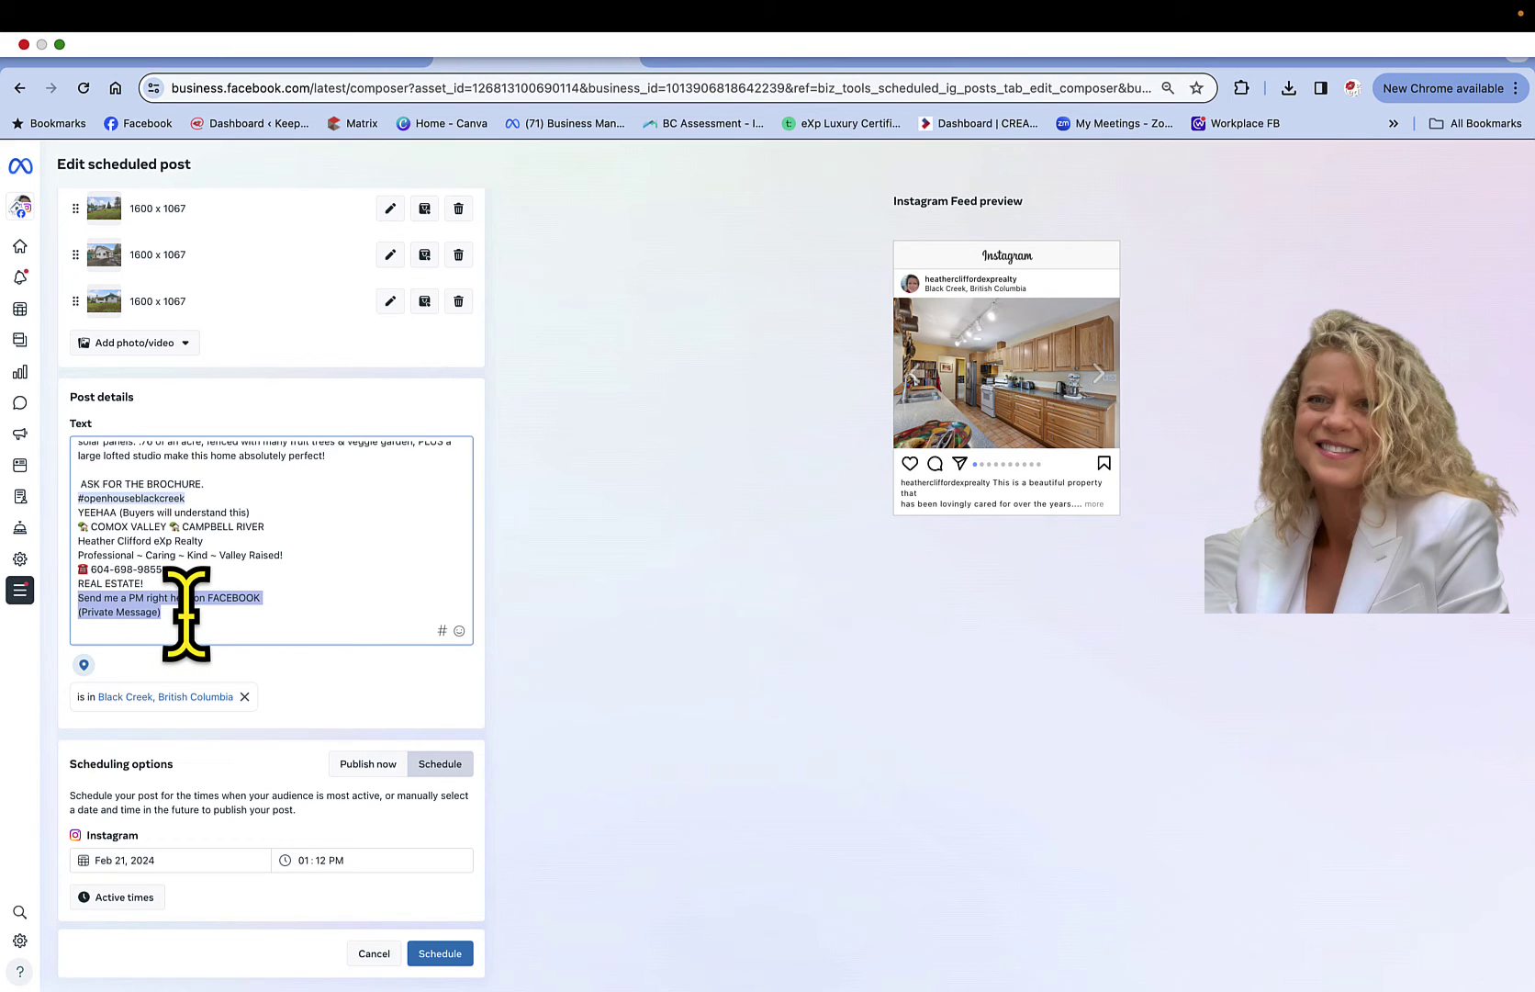
pyautogui.write('Send me a PM right here on INSTAGRAM 📩  Click the link in my BIO to go to my website! #campbellriverrealestate #saratogabeach #realestatecomoxvalley #freehomeevaluation  #luxurylifestyle  #propertiesforsalecourtenay #realtors #homeforsale #lifestyle #firsttimehomebuyer #construction #homedecor #eXpRealty #invest #investingrealestate')
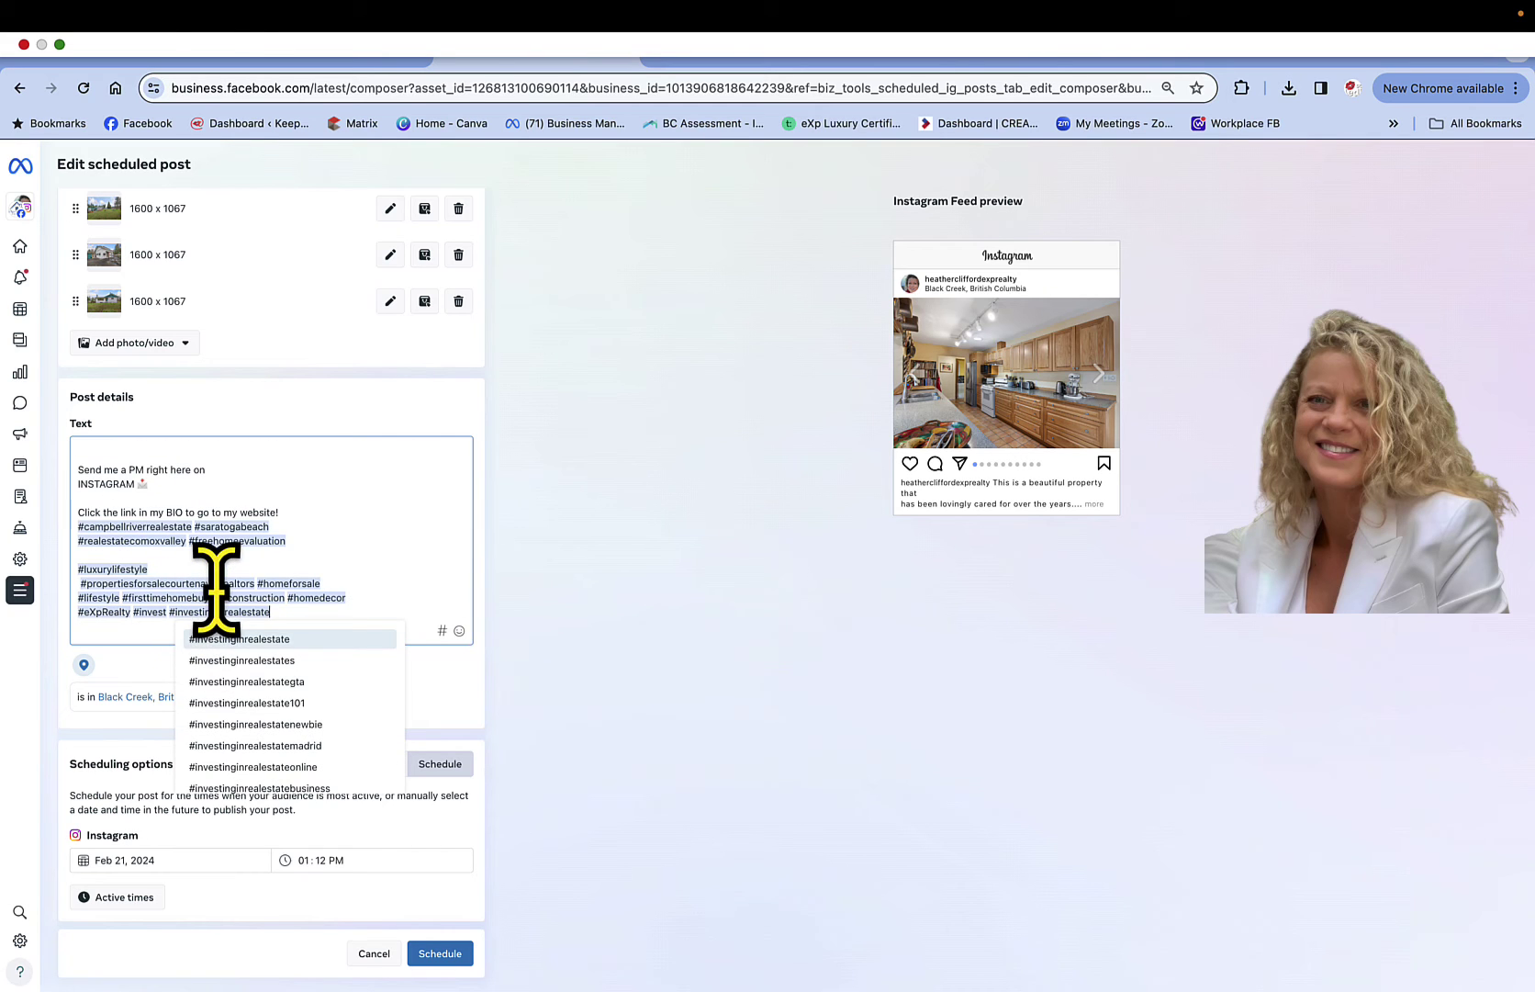
pyautogui.click(222, 641)
# Insert a house emoji at the very start of the Instagram caption
pyautogui.scroll(2, 257, 496)
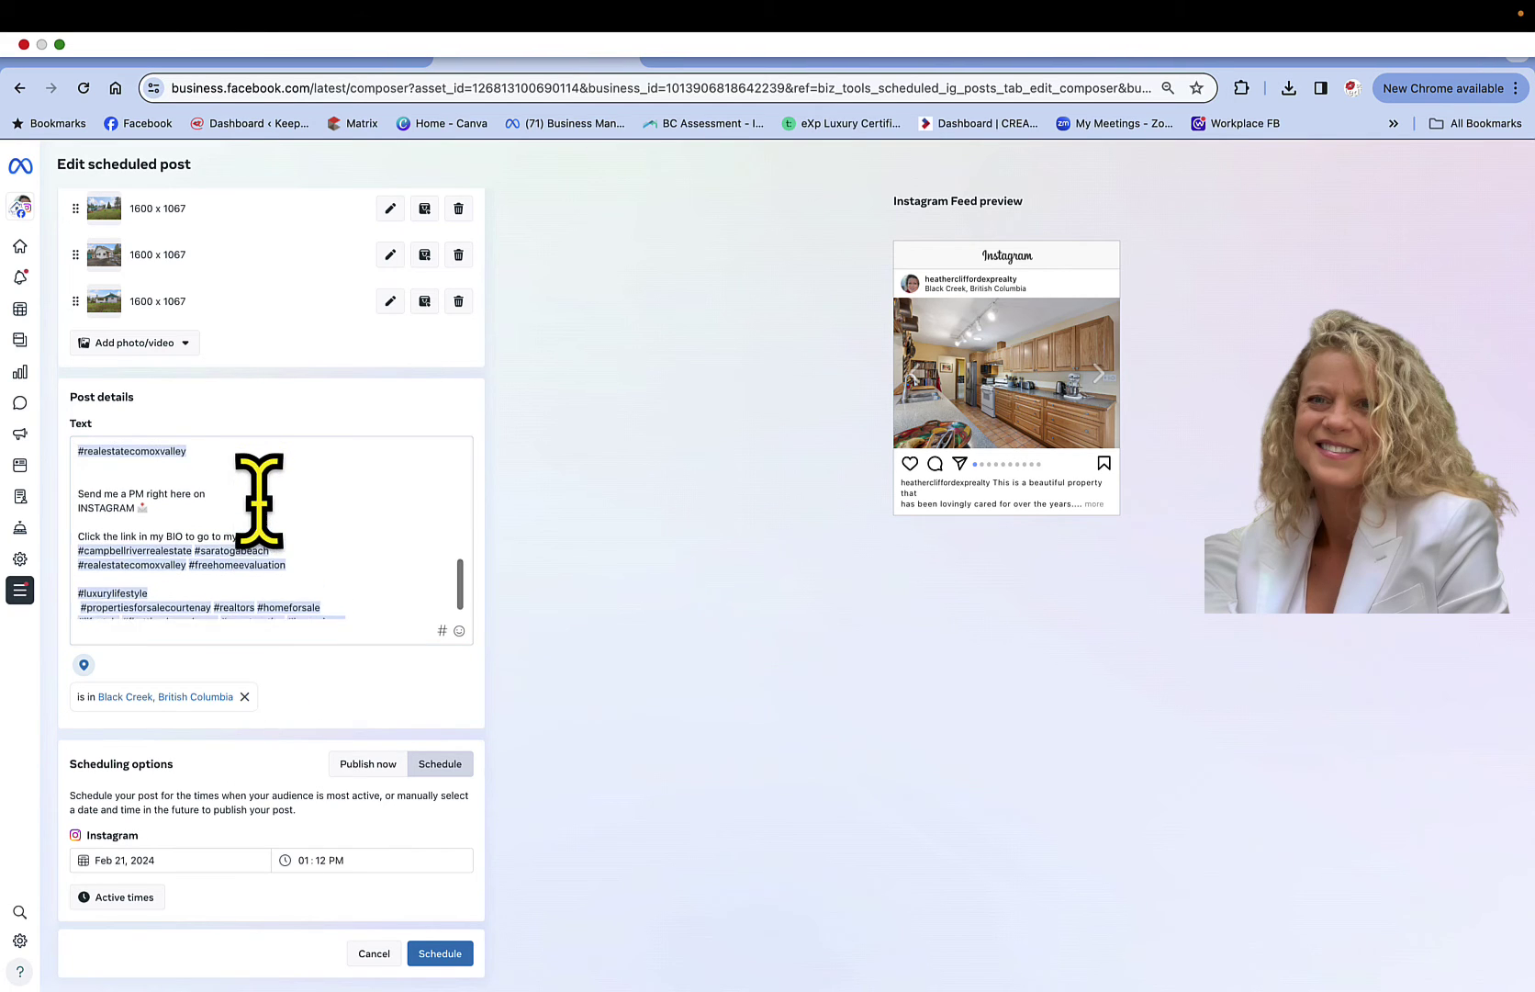
pyautogui.scroll(1, 258, 500)
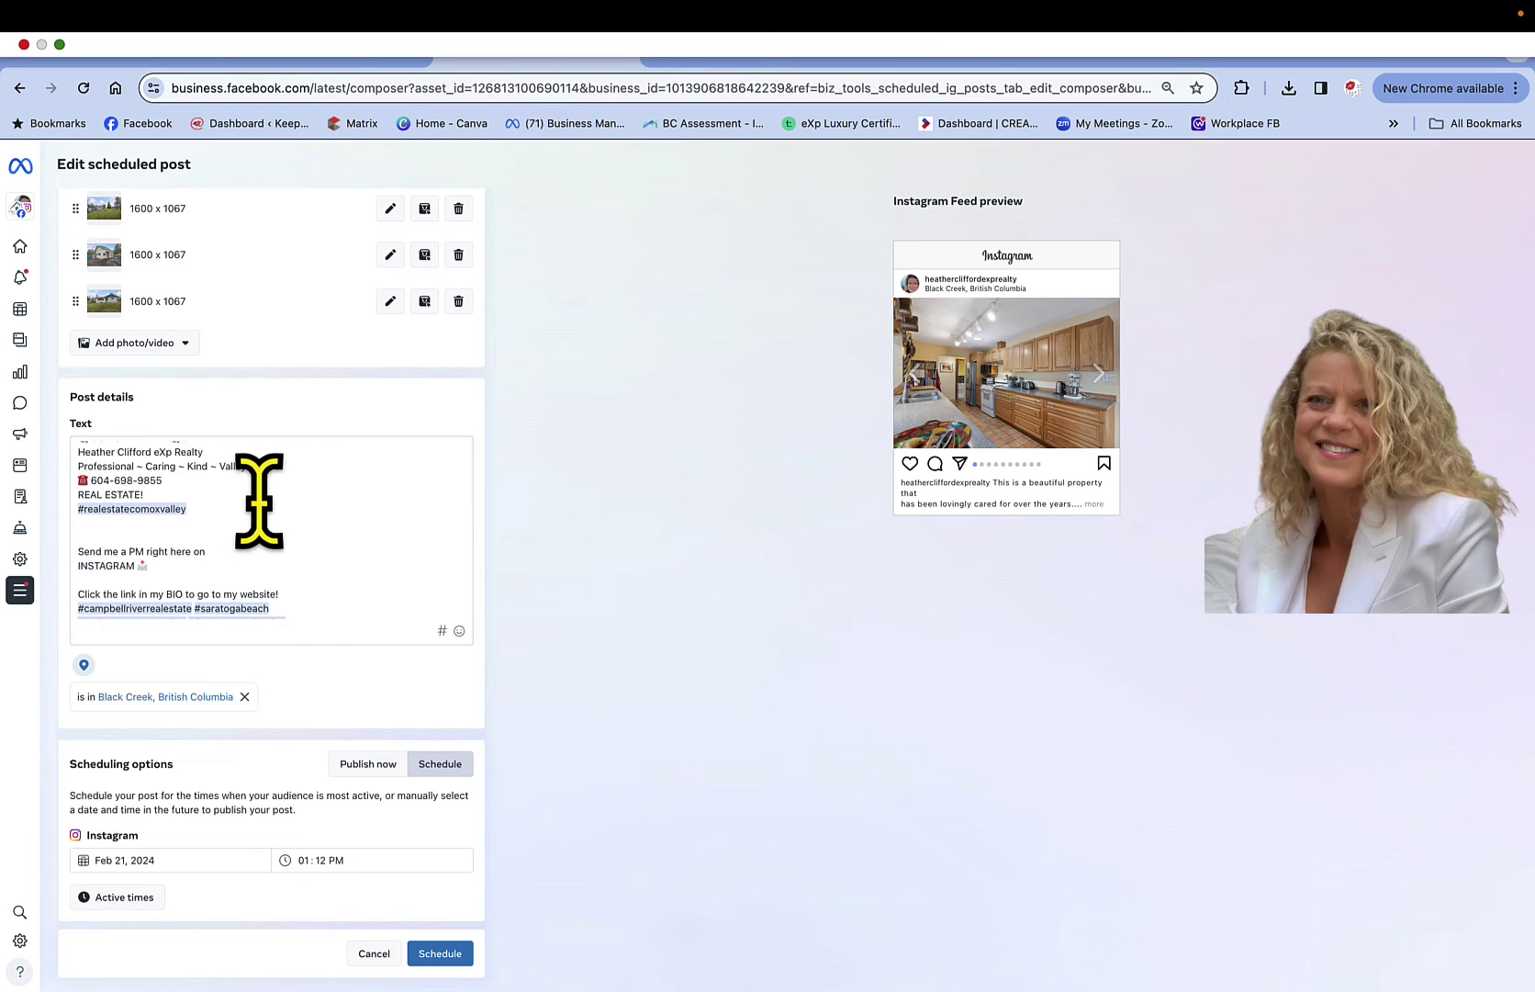
pyautogui.scroll(6, 257, 505)
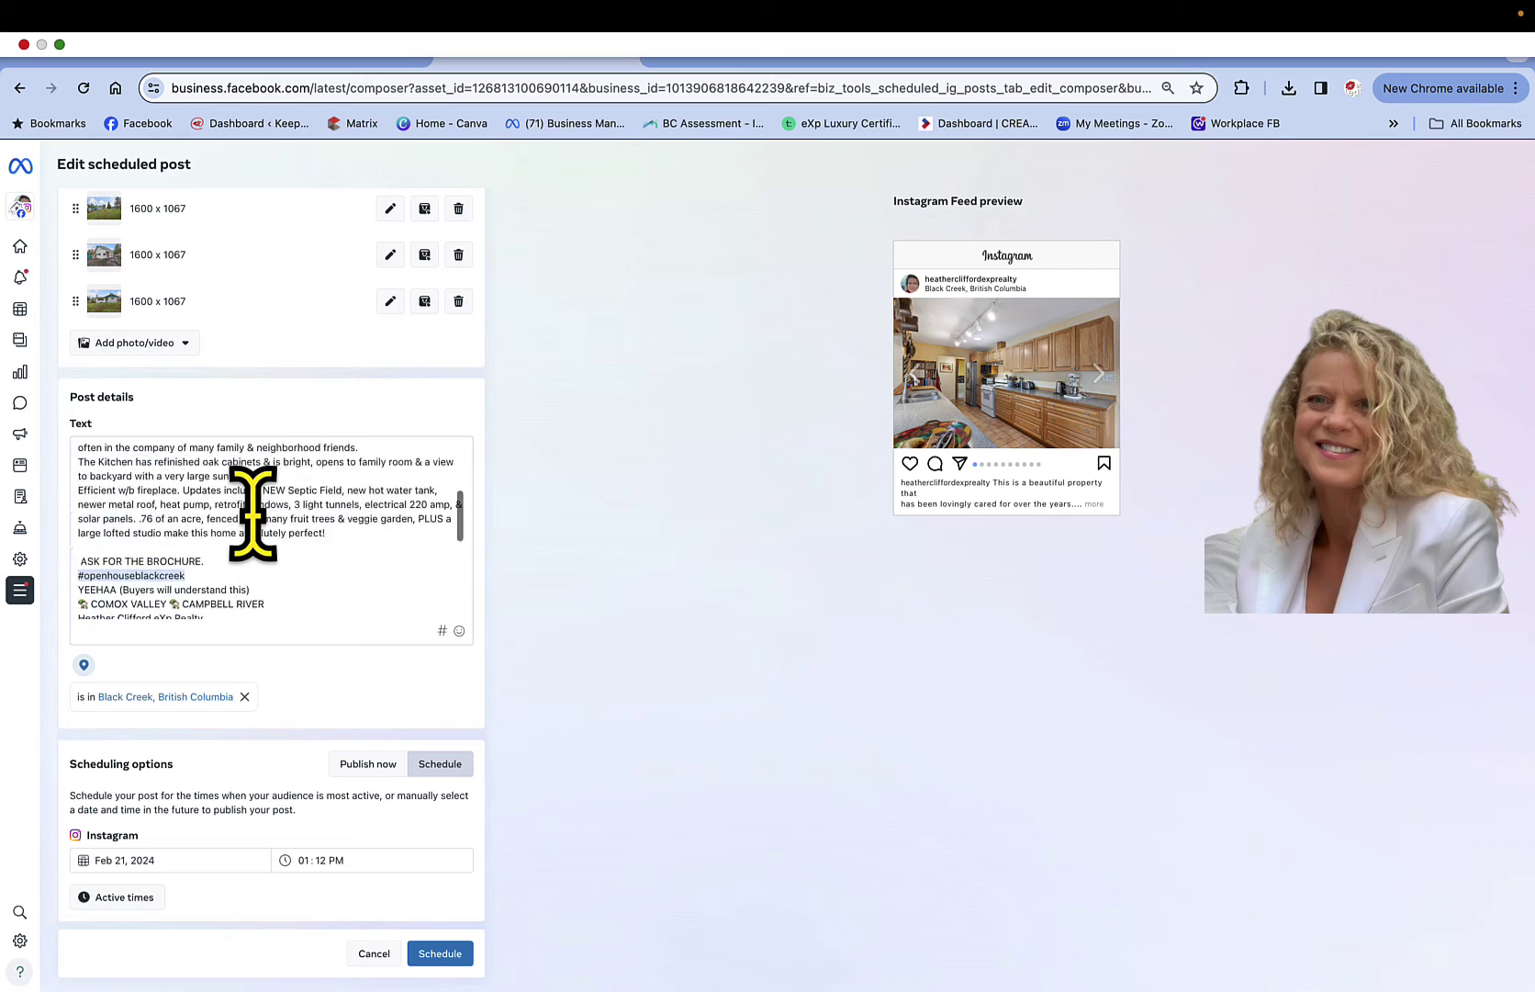
pyautogui.scroll(-5, 252, 514)
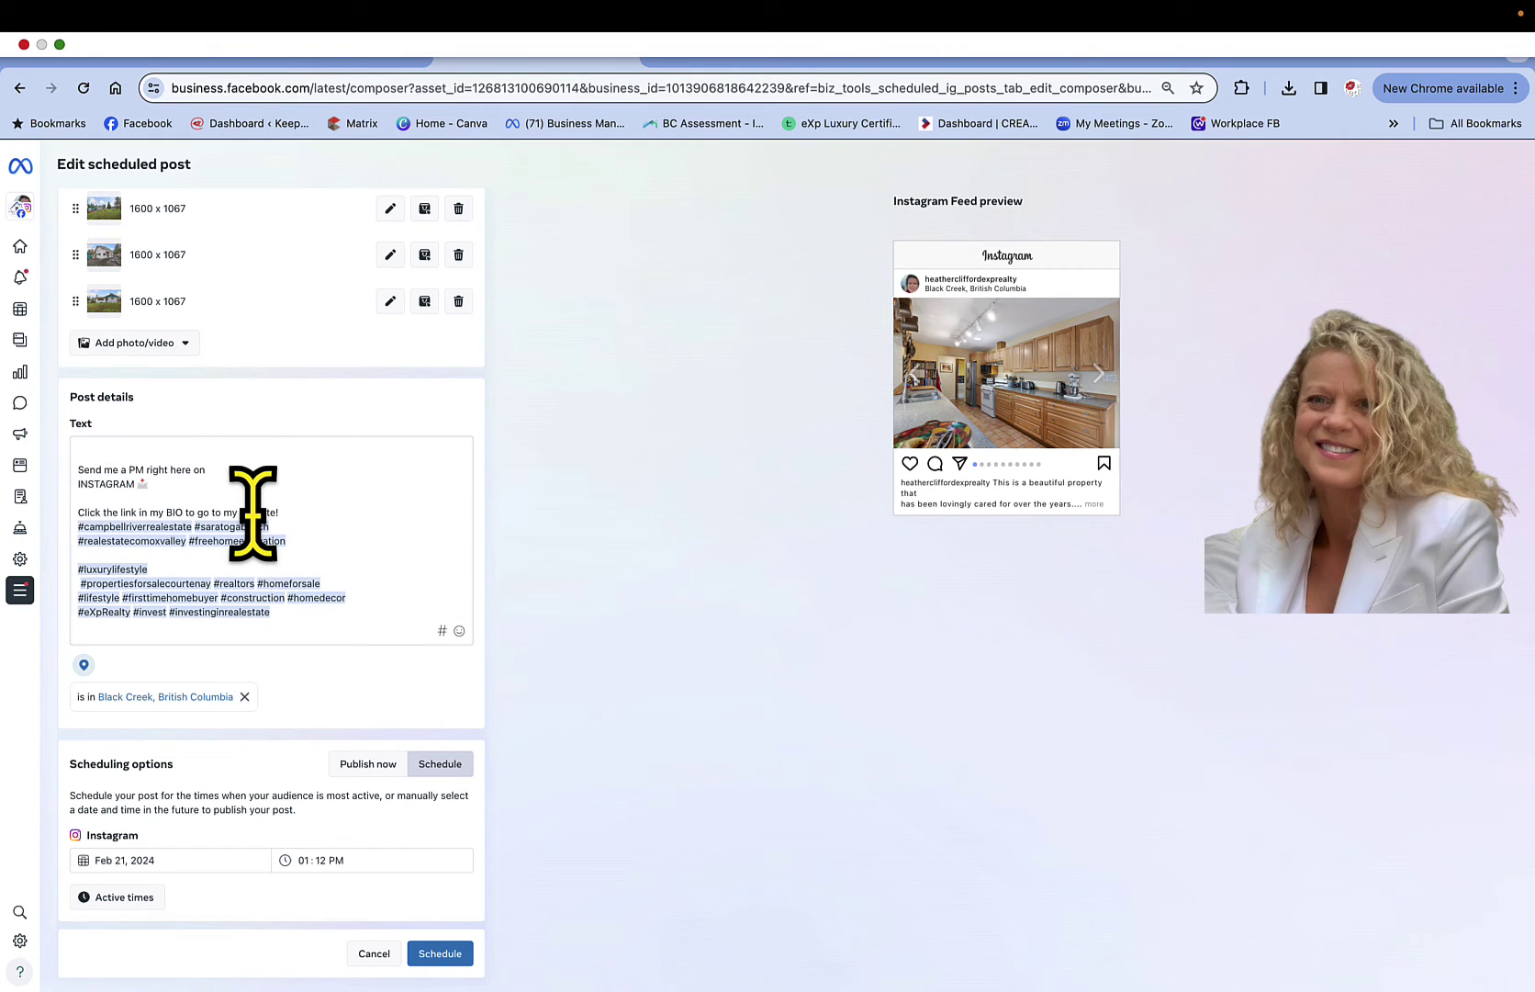
pyautogui.scroll(10, 254, 512)
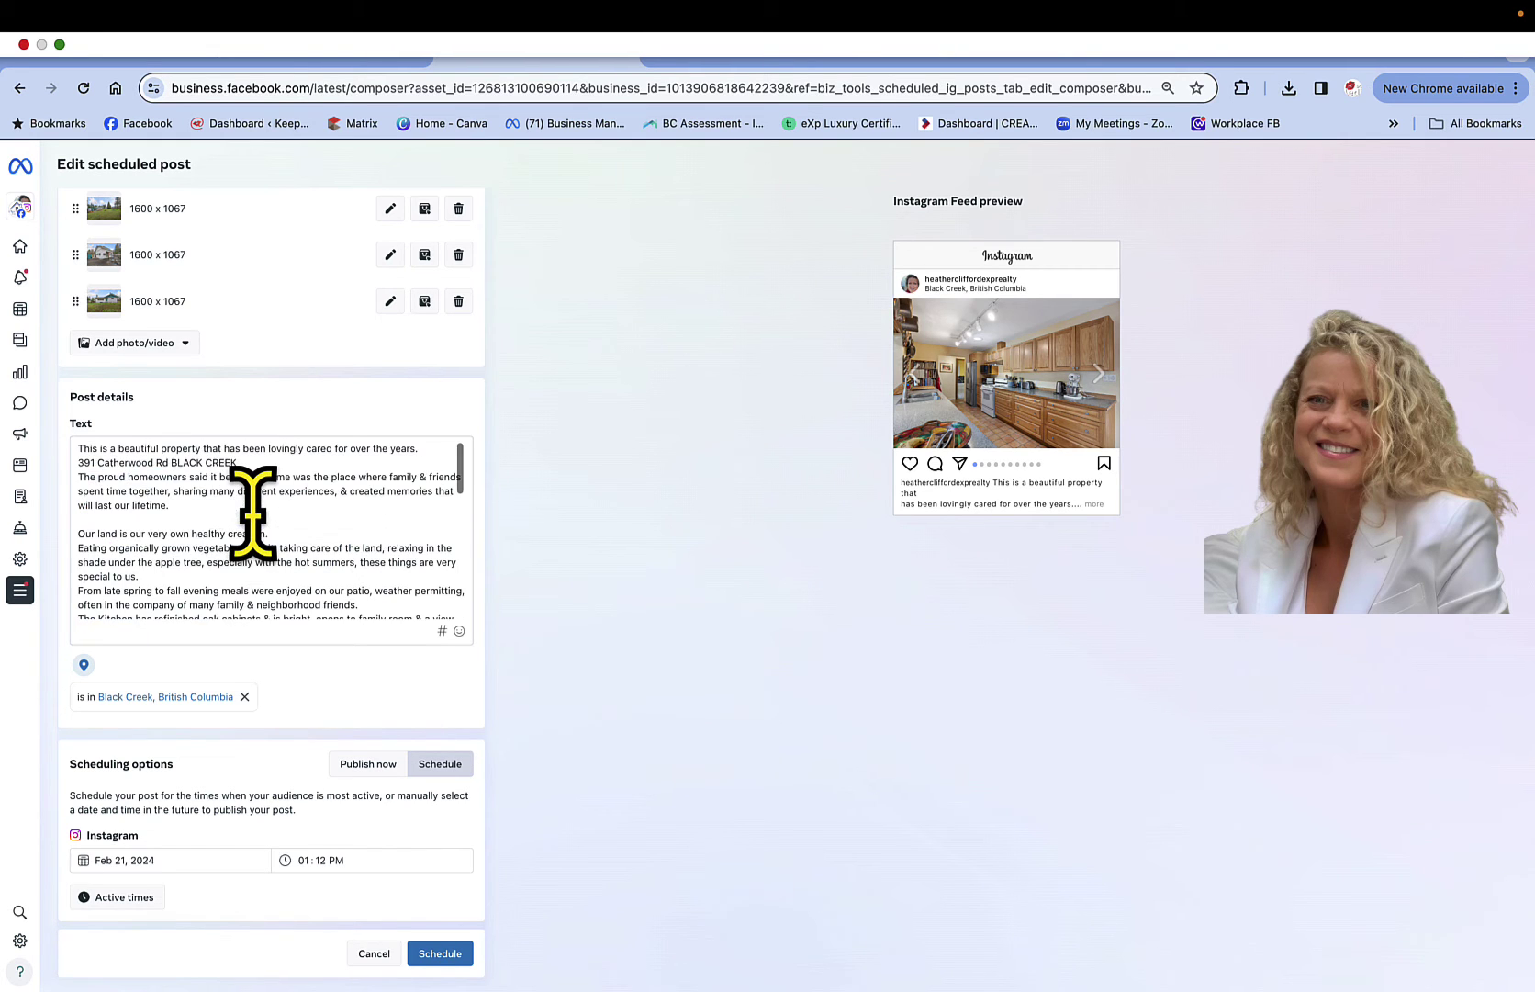
pyautogui.click(77, 444)
pyautogui.press('ctrl+super+space')
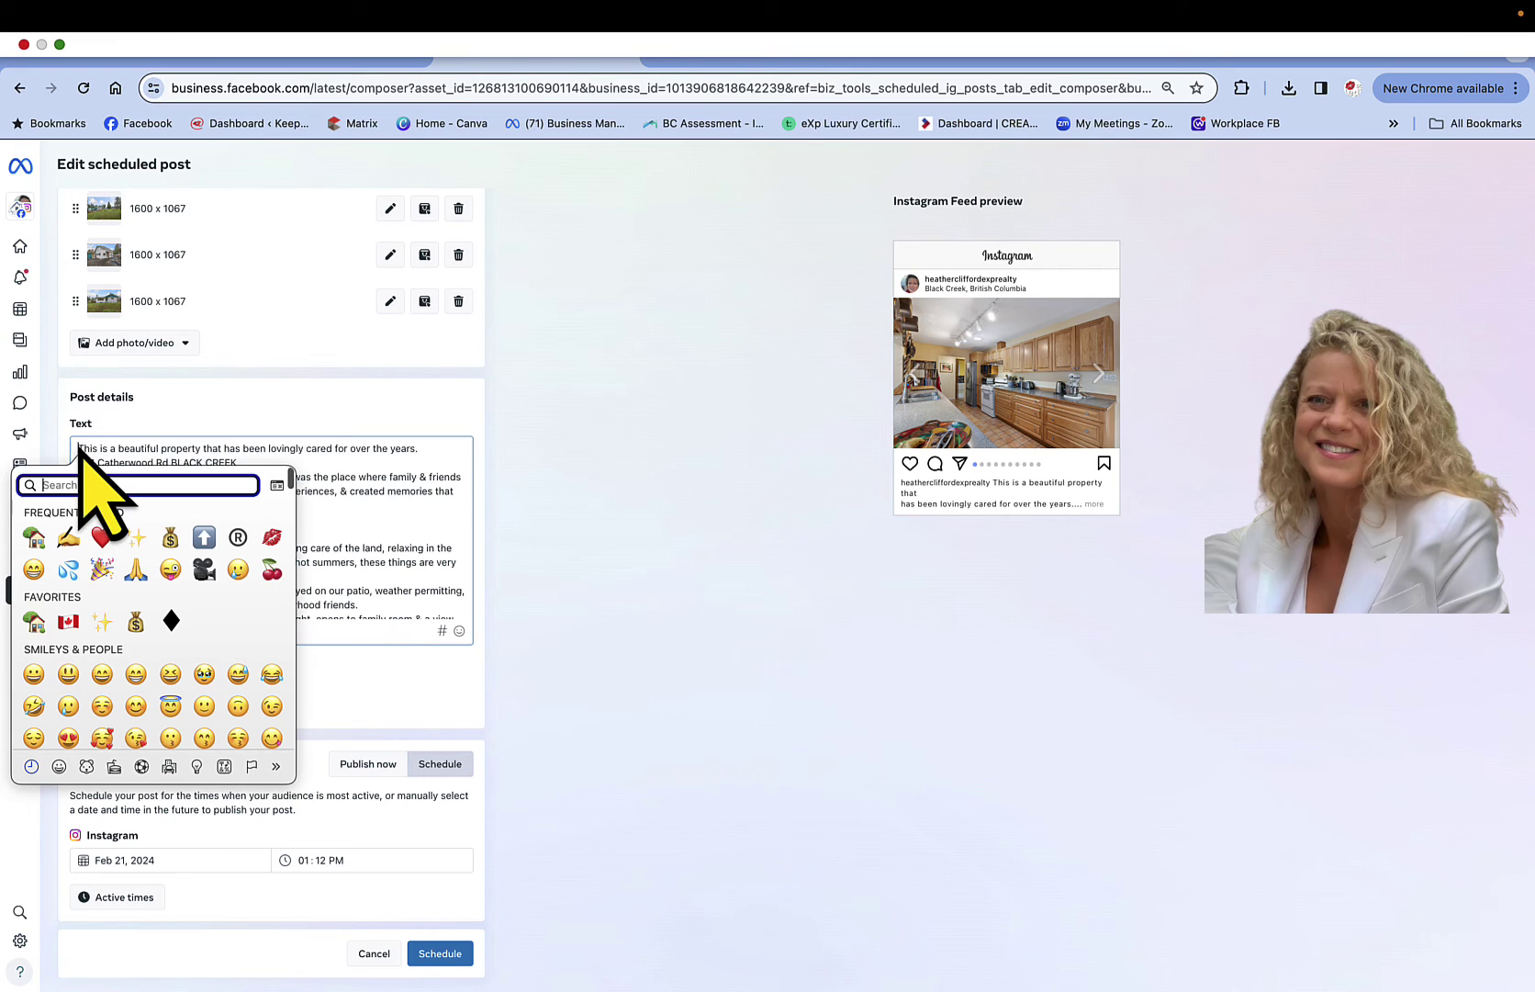
pyautogui.click(34, 536)
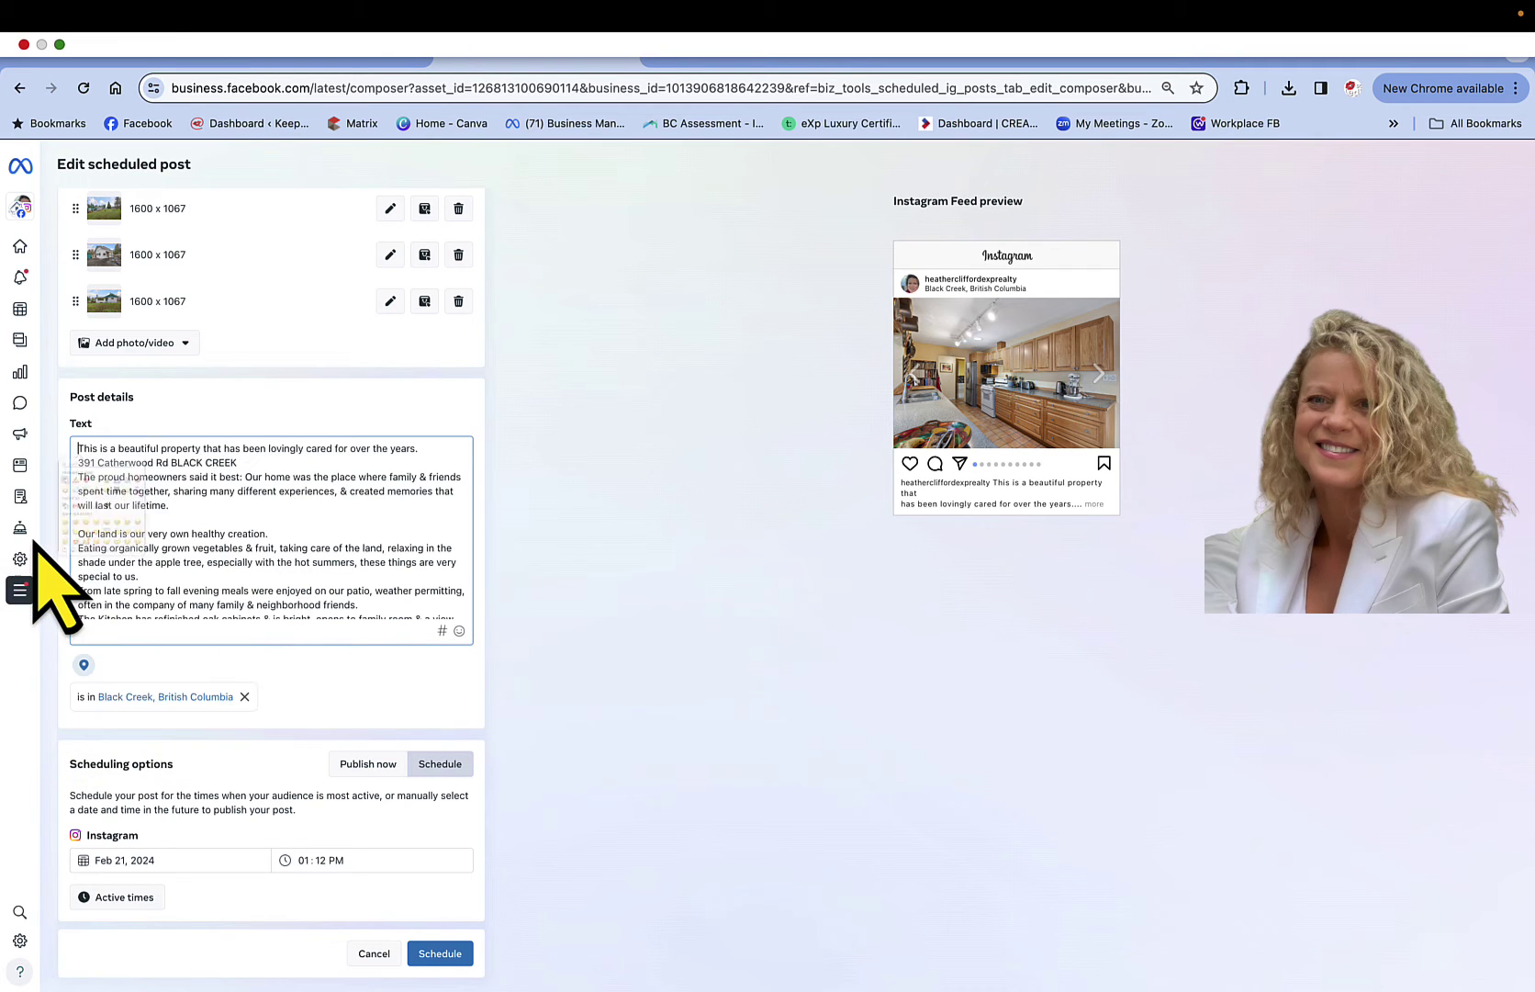
pyautogui.moveTo(38, 551)
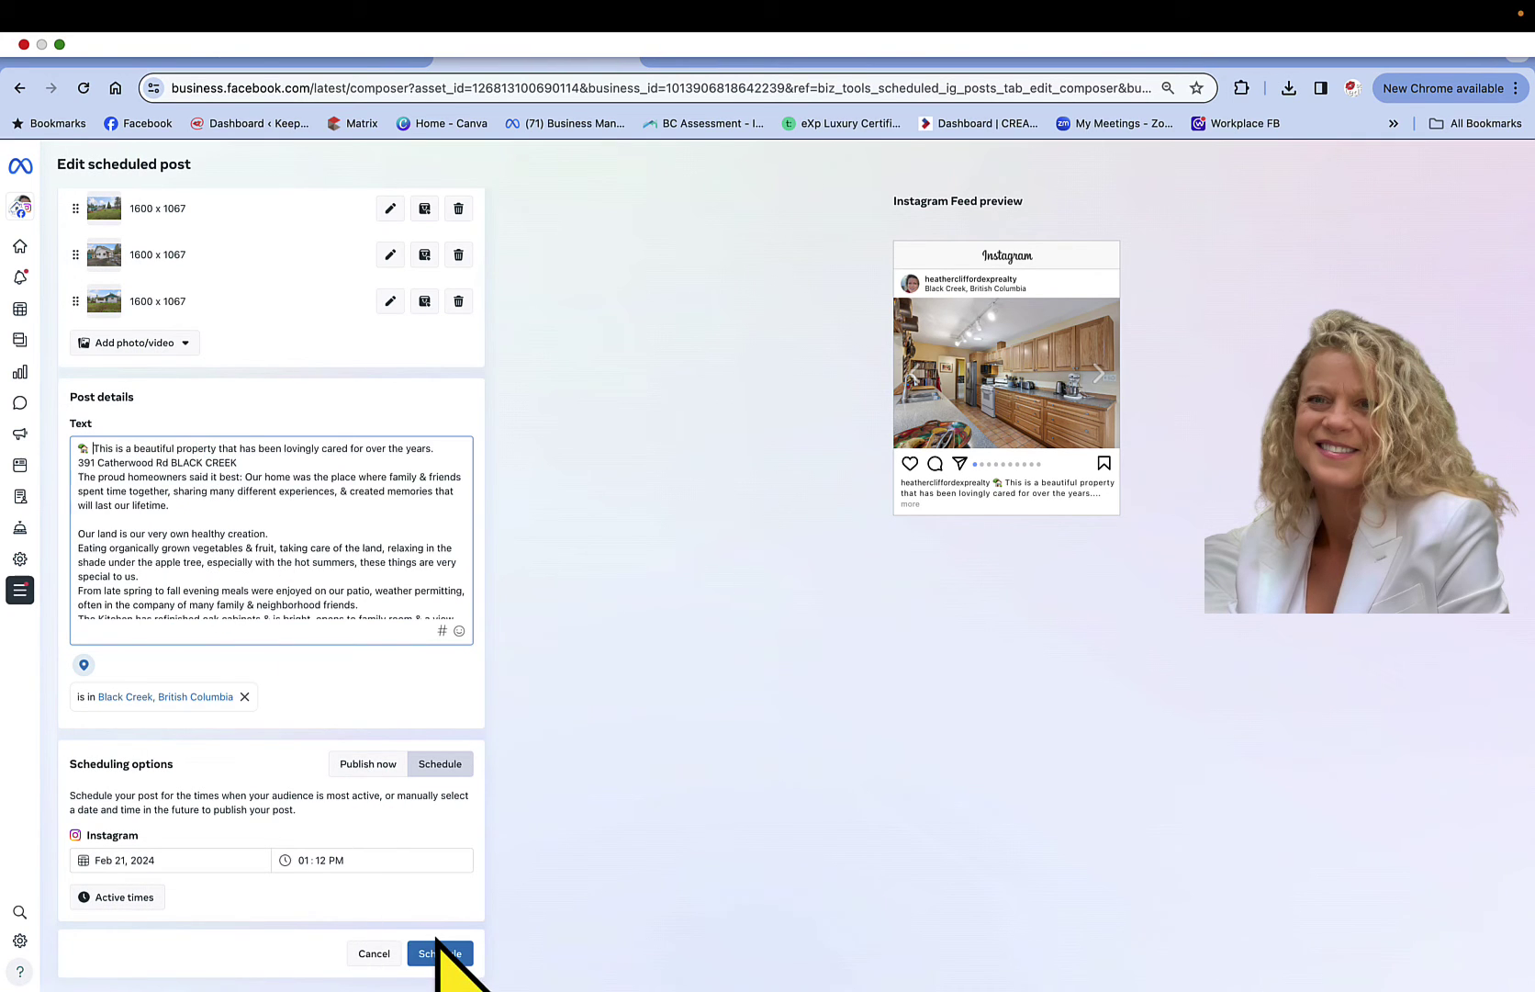
# Switch the Instagram listing post to Publish now and publish it immediately
pyautogui.click(368, 764)
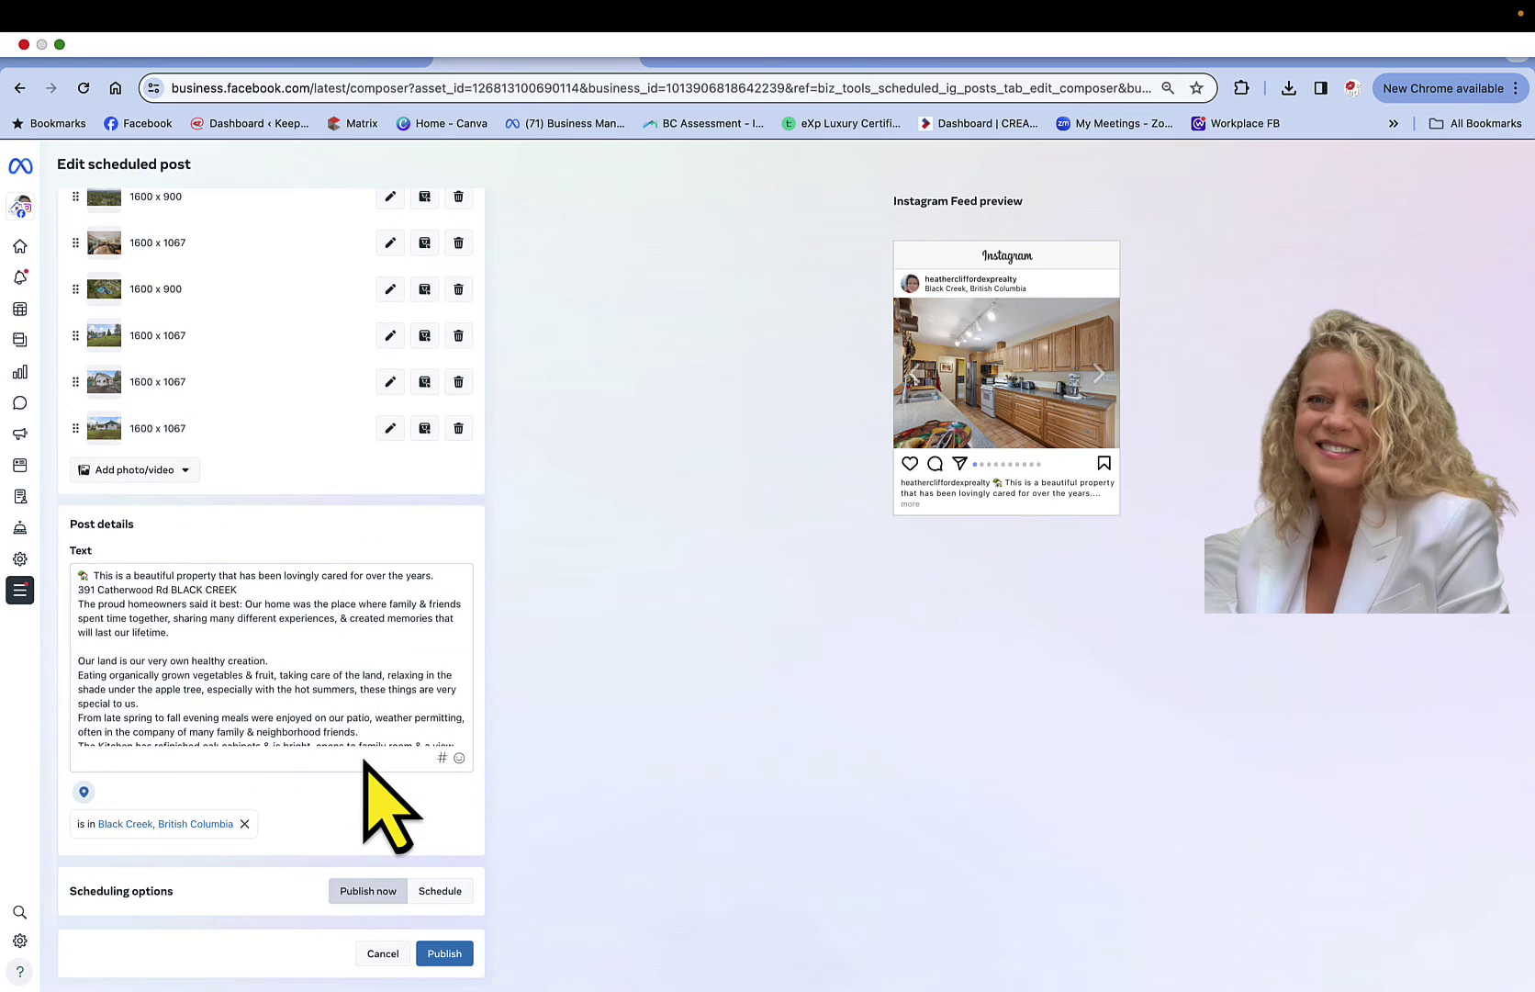
pyautogui.click(446, 953)
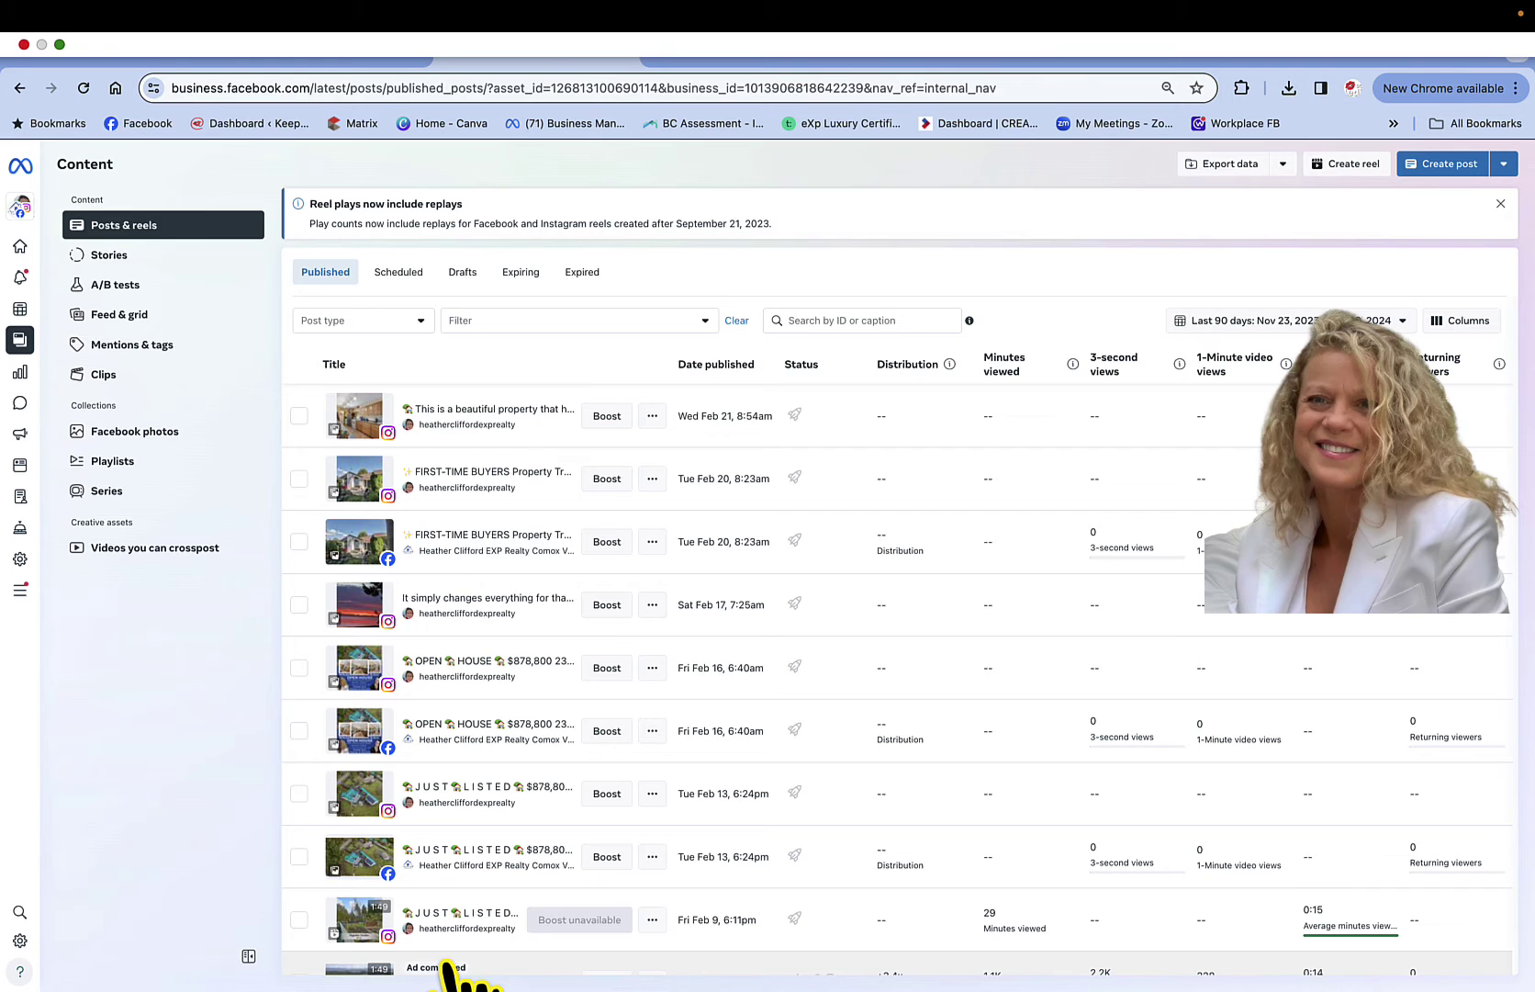
# In the Planner, open Thursday's Facebook listing post and choose Publish now
pyautogui.click(22, 312)
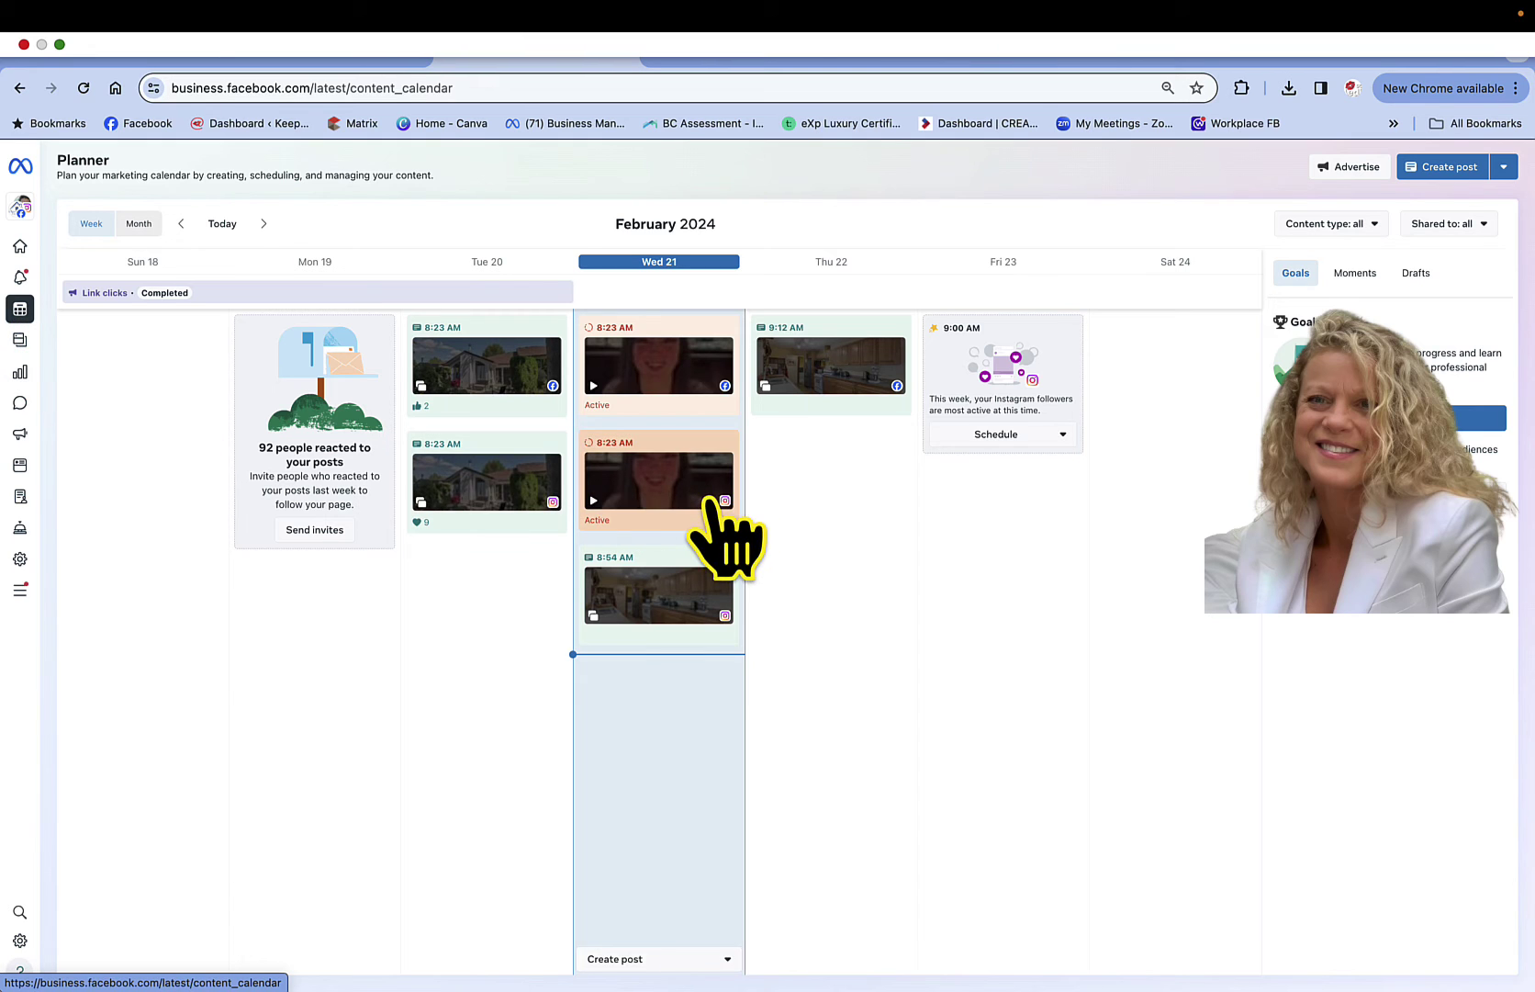
pyautogui.click(847, 383)
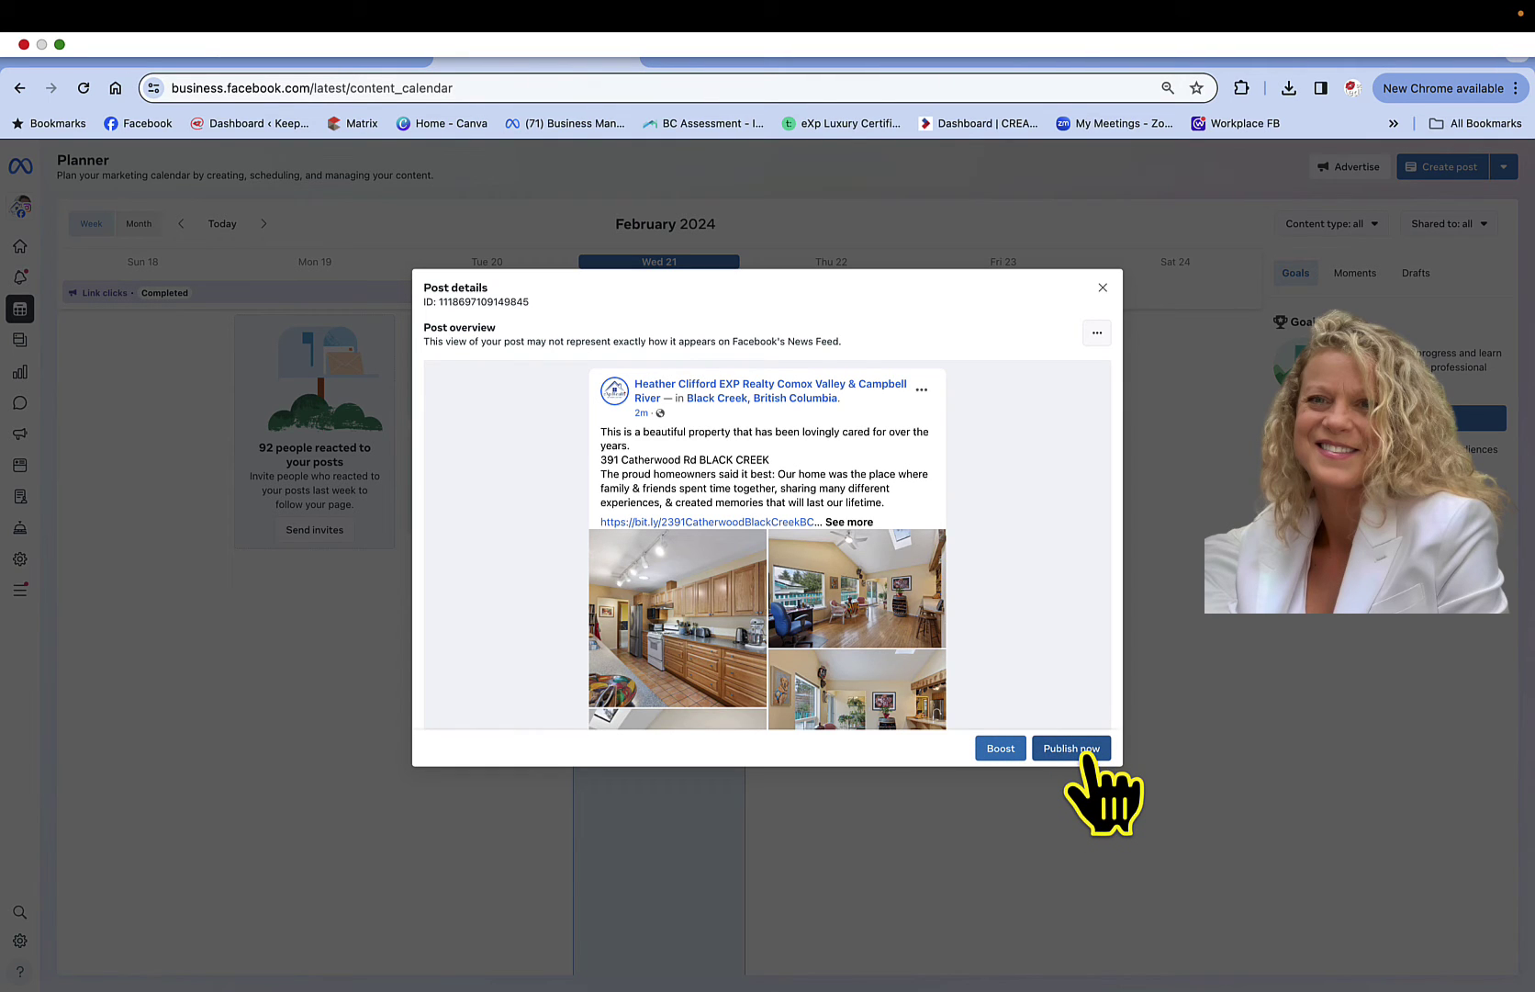
pyautogui.click(1083, 748)
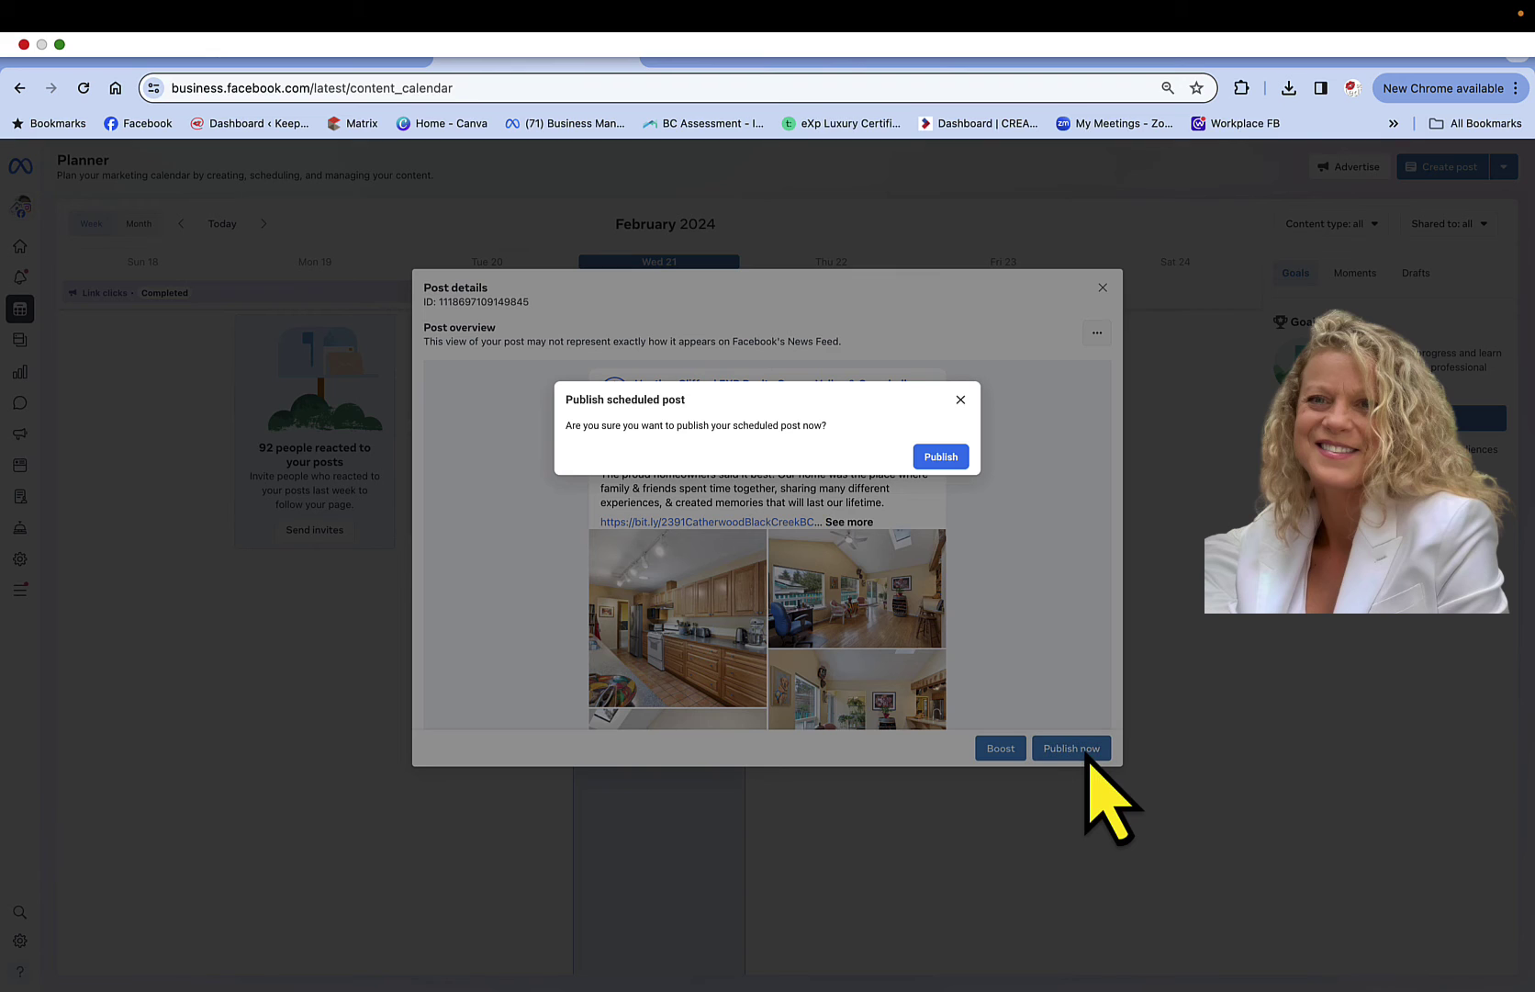
# Confirm publishing the Facebook listing post, then go to the business's Facebook Page from Home
pyautogui.click(940, 457)
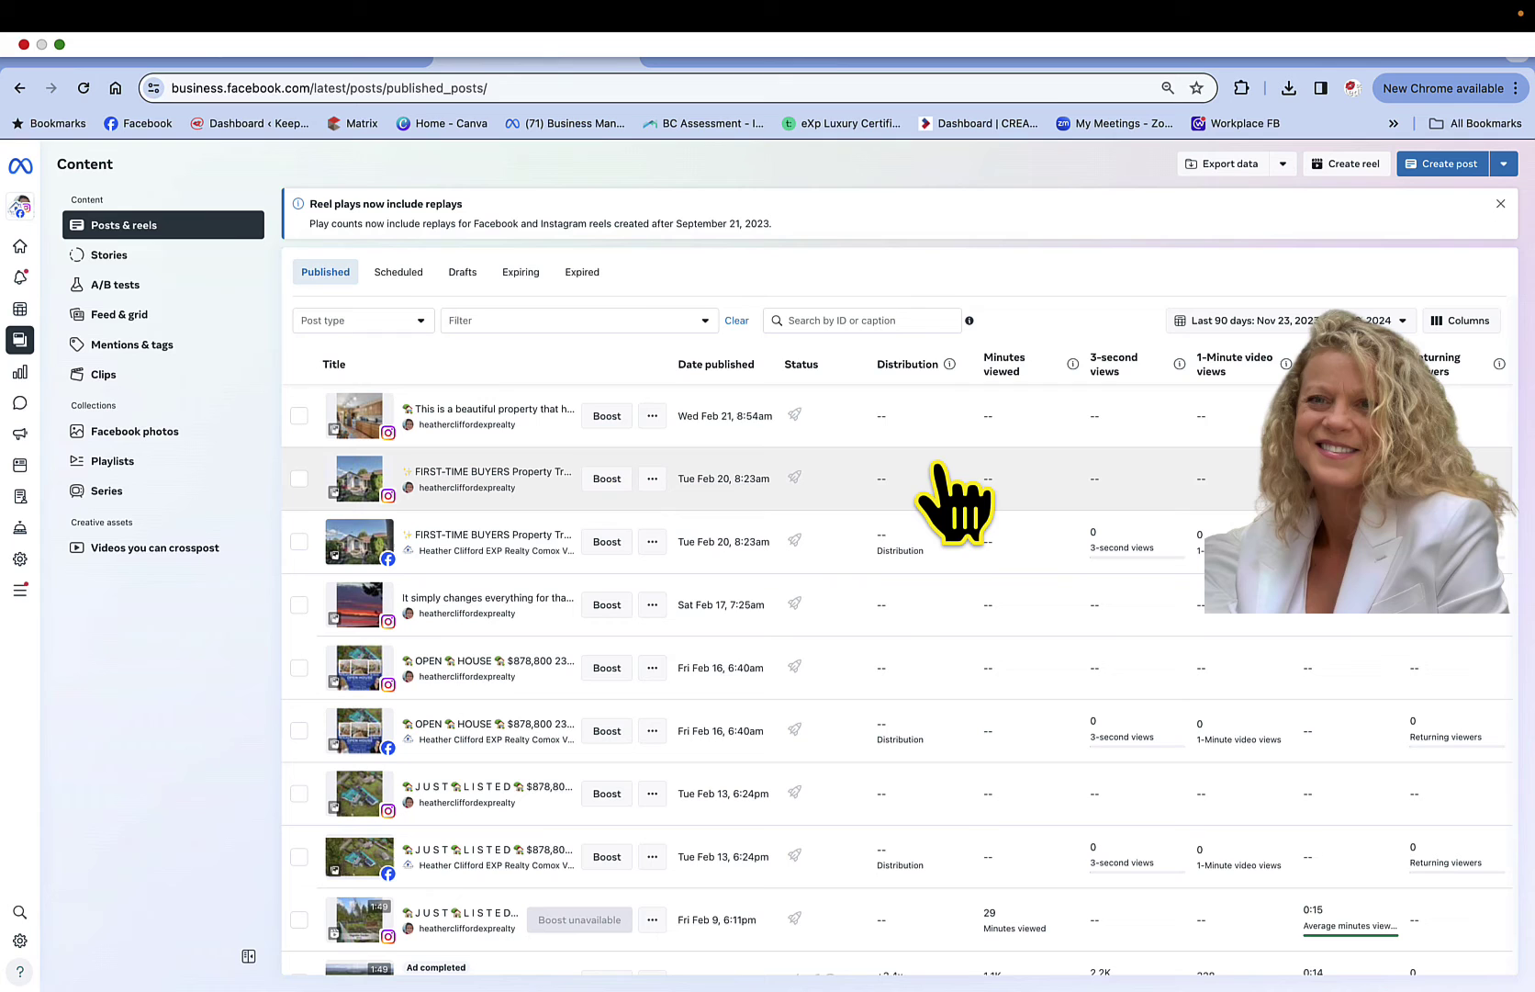
pyautogui.click(37, 249)
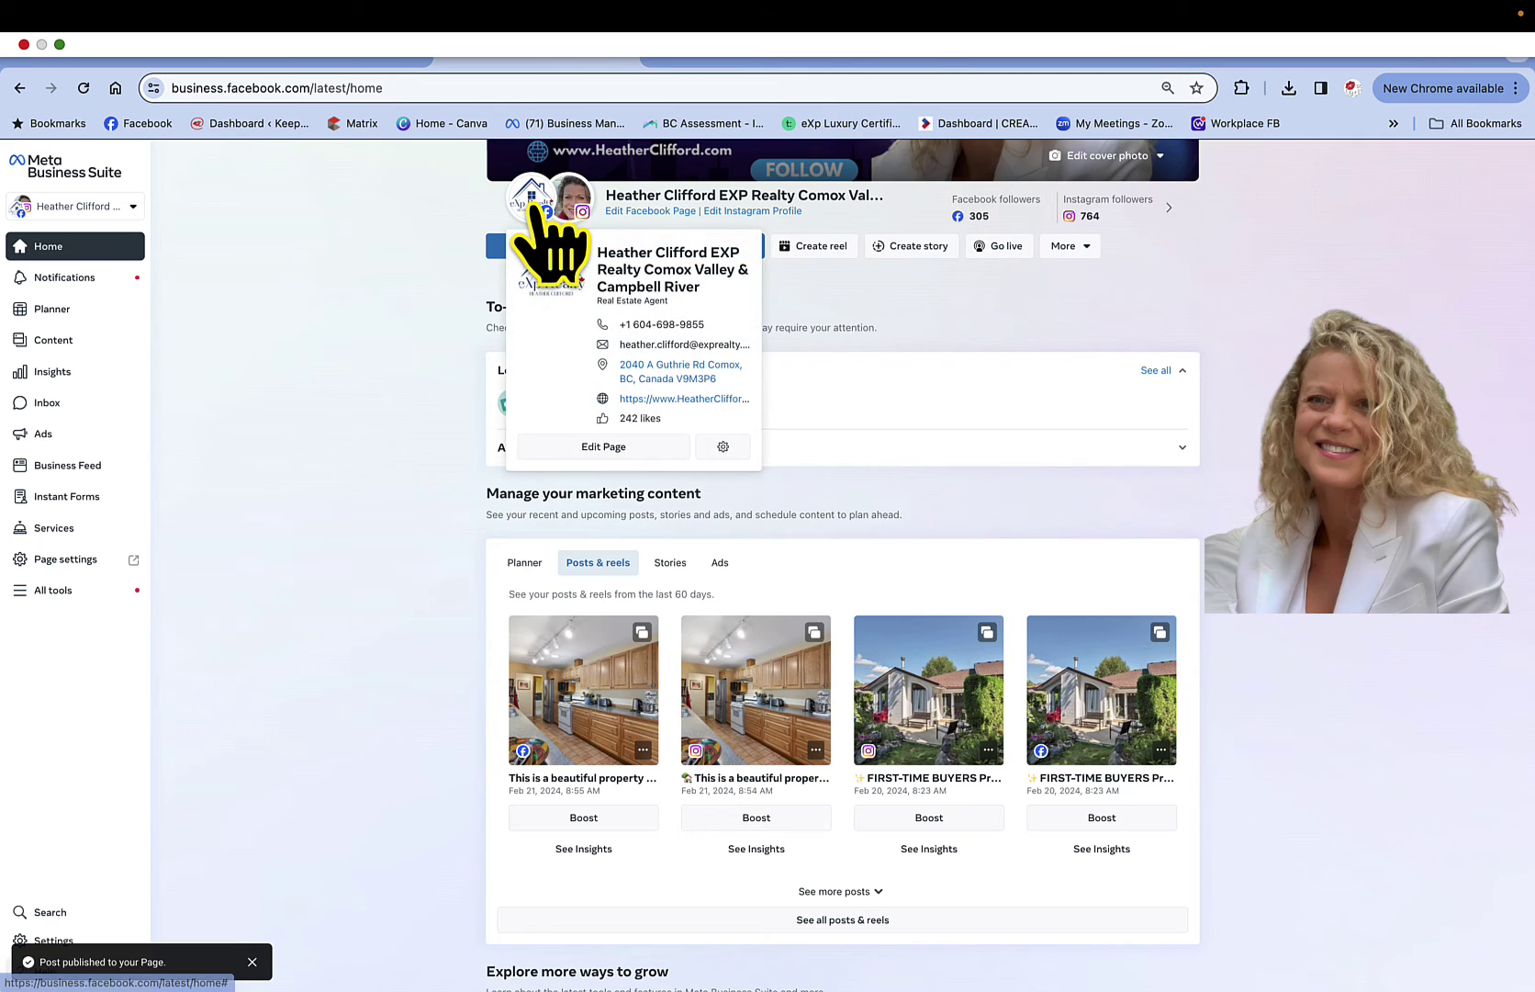
pyautogui.click(532, 204)
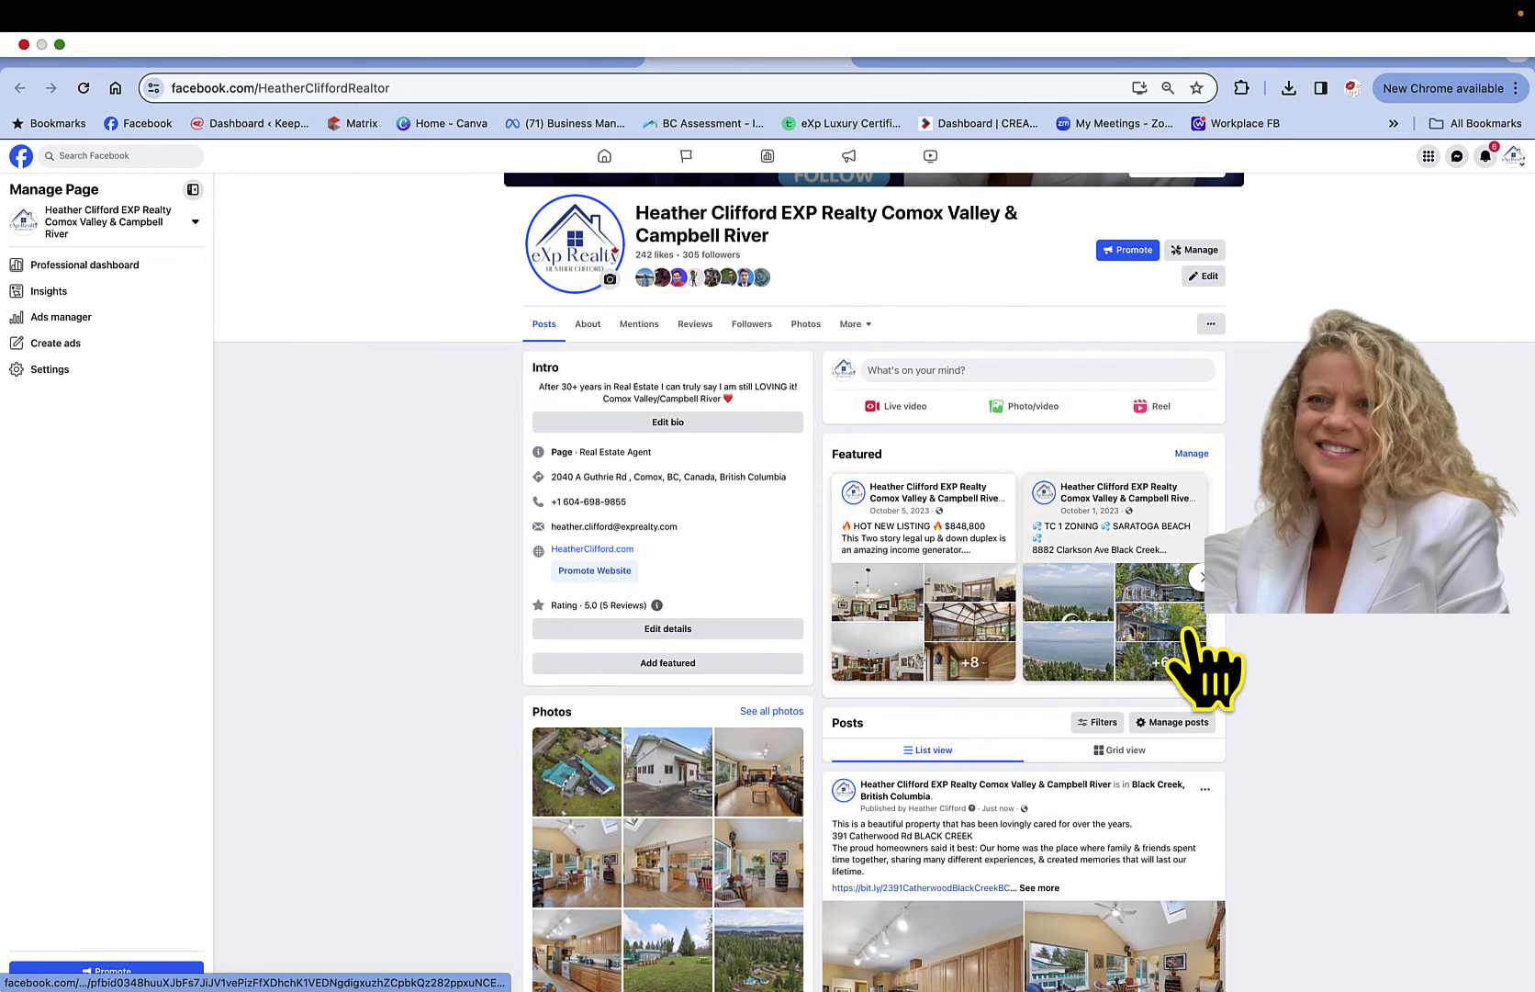
# Expand the Black Creek post's full description, select its text, and open the post's ... options menu
pyautogui.scroll(-5, 1194, 631)
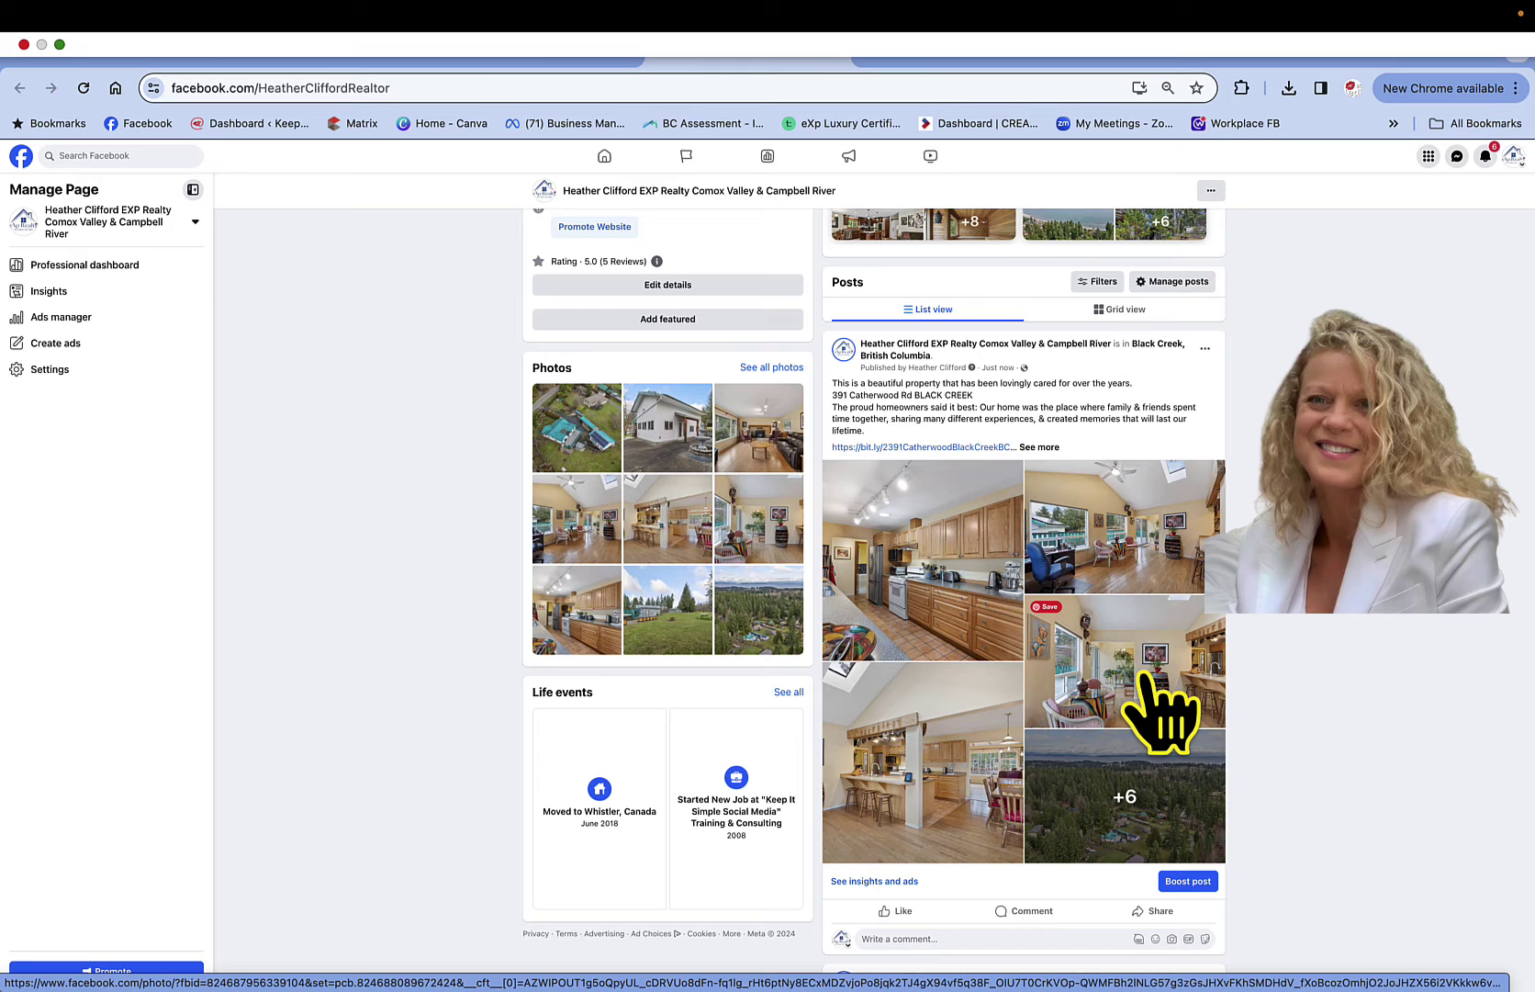
pyautogui.click(1039, 447)
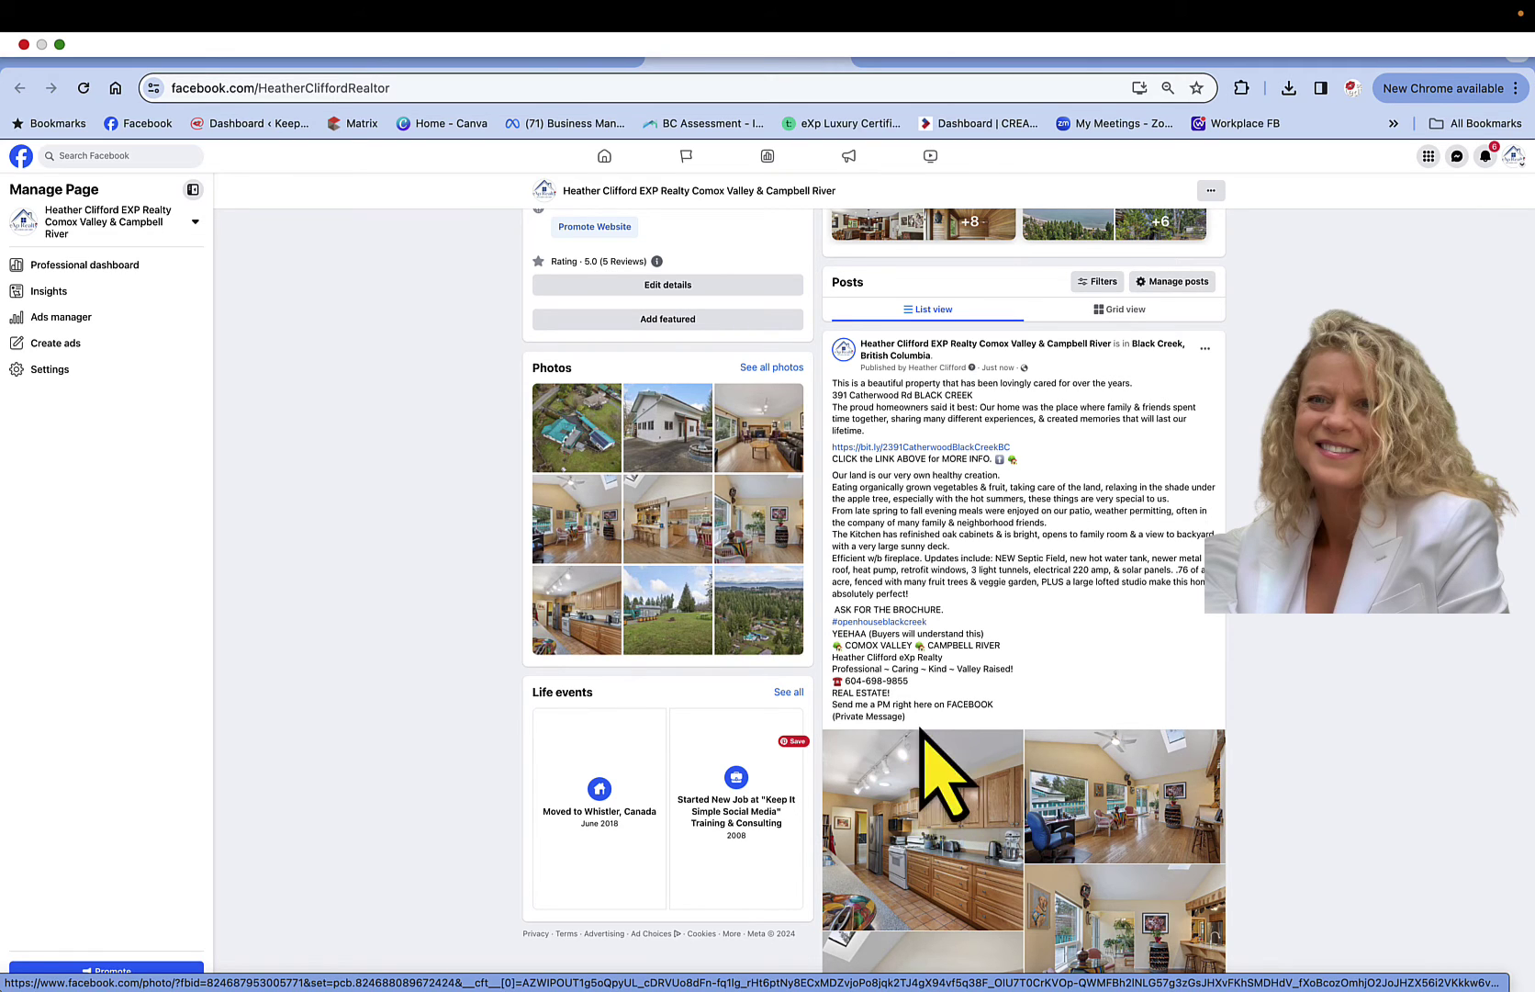
pyautogui.moveTo(913, 721); pyautogui.dragTo(853, 404)
pyautogui.click(854, 404)
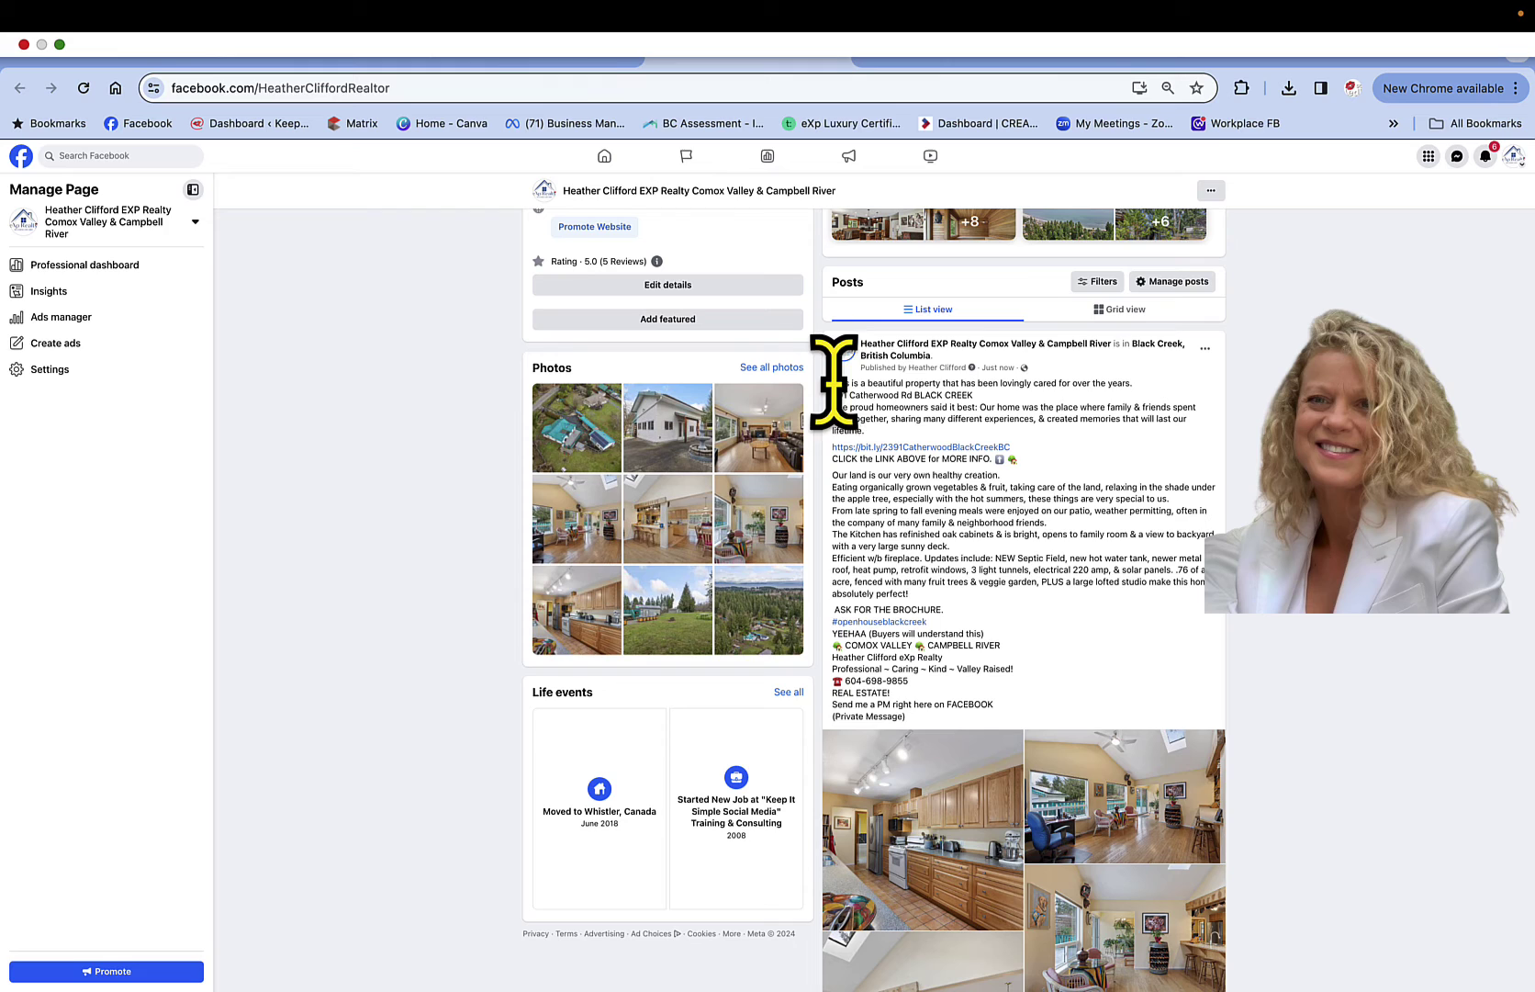
pyautogui.moveTo(832, 382); pyautogui.dragTo(1048, 720)
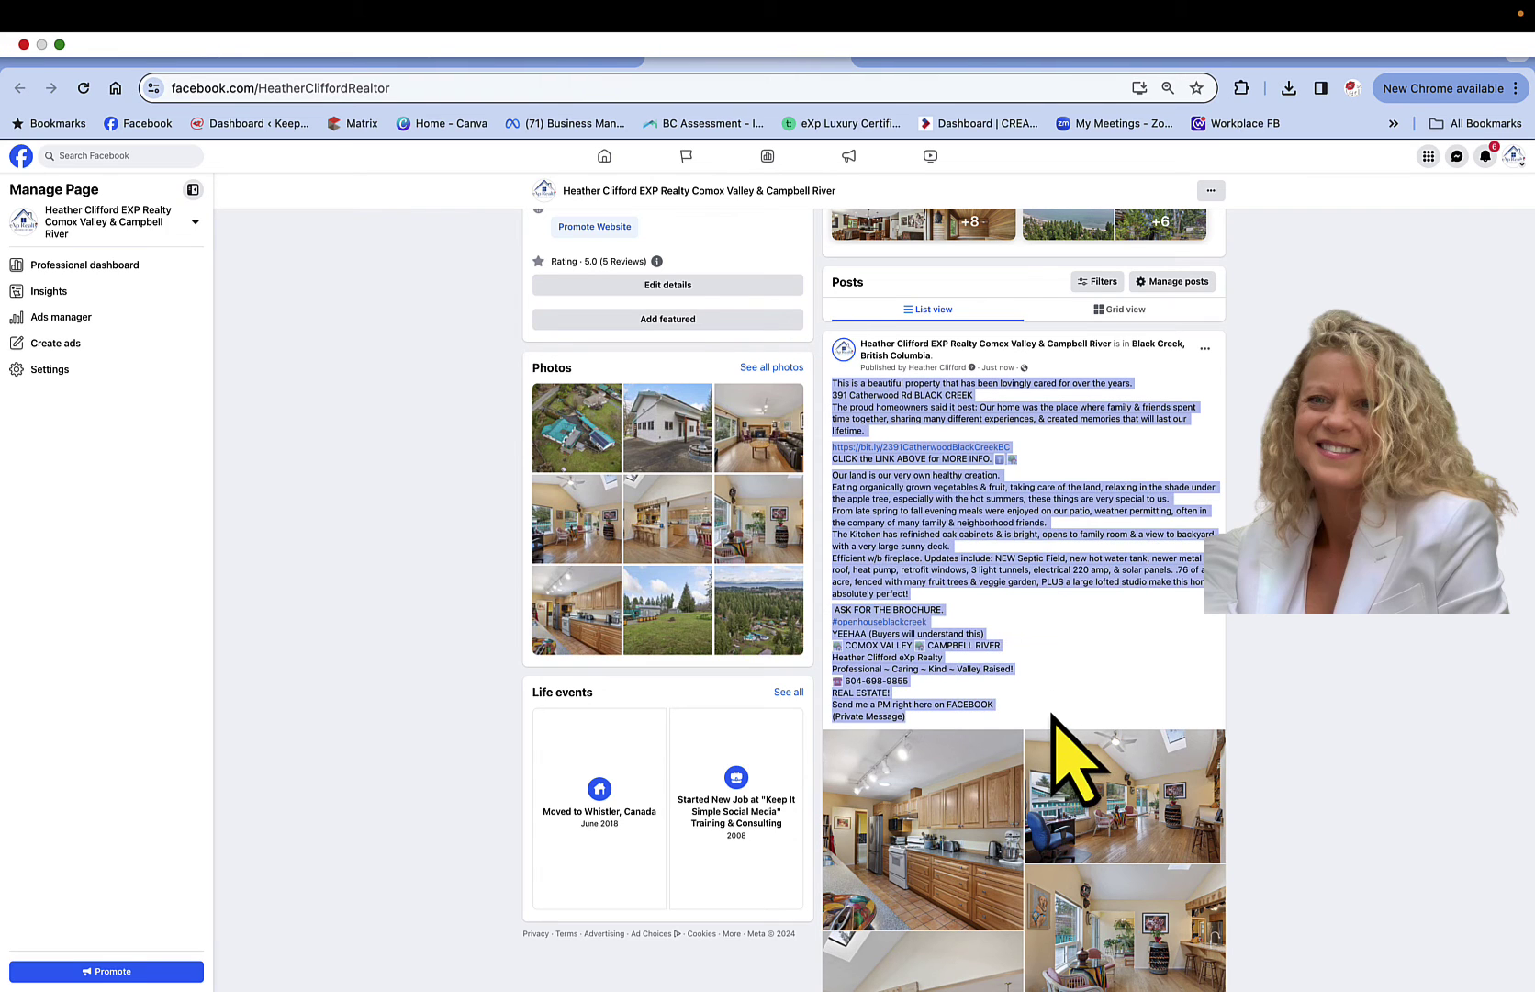
pyautogui.click(1204, 348)
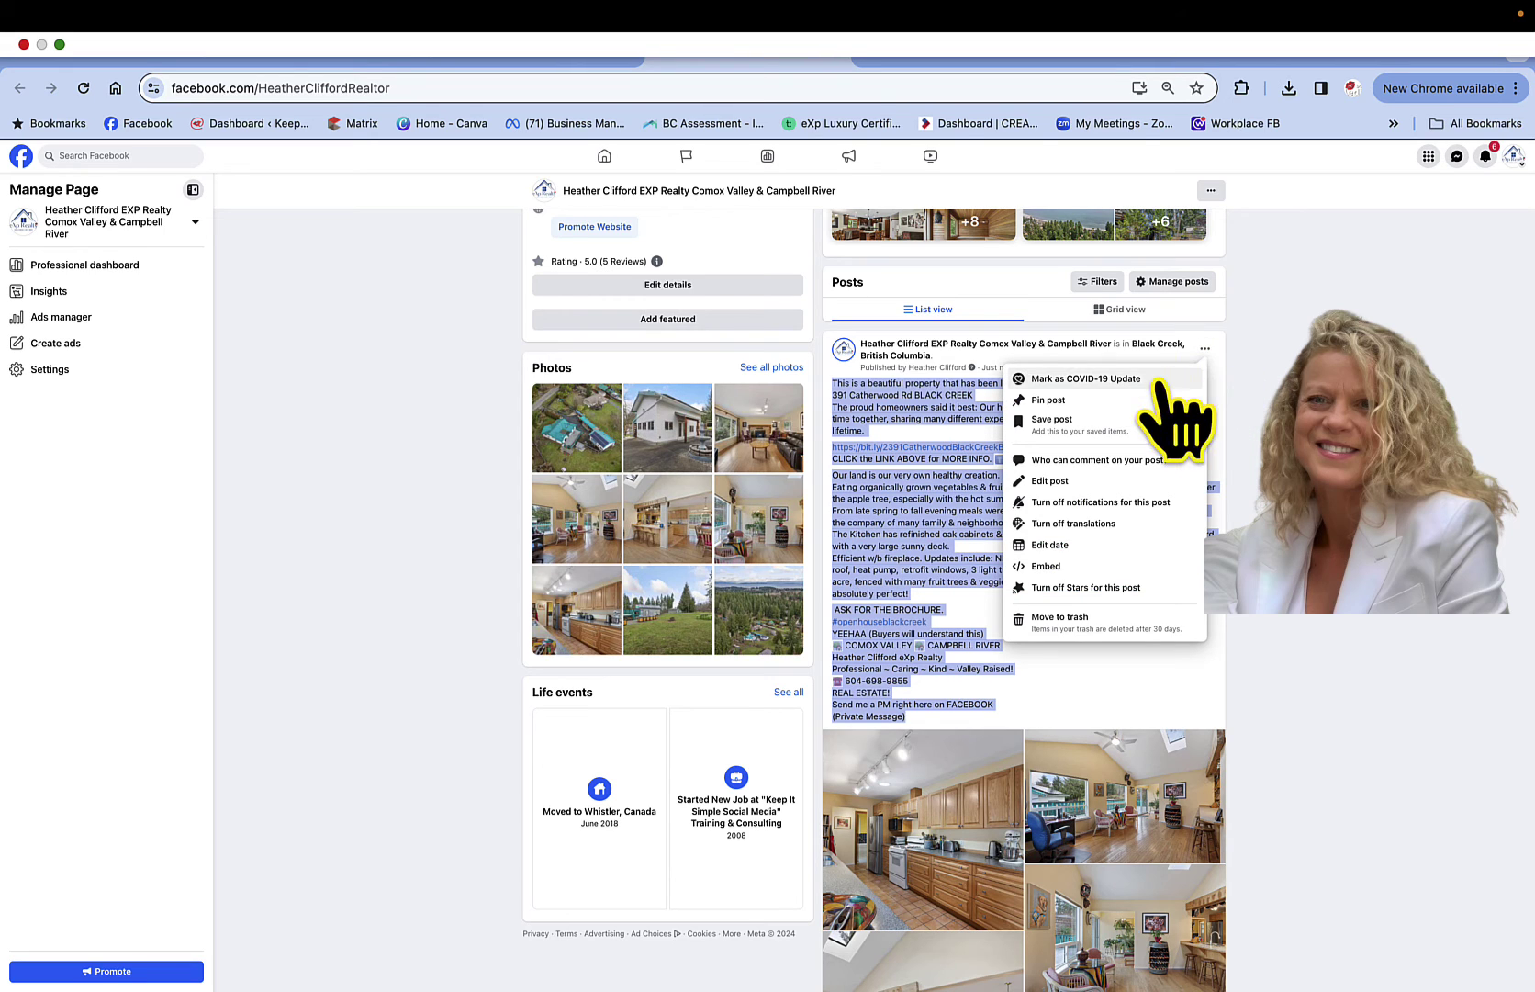
# Start editing the post and add a house emoji before 'This' at the start of the text
pyautogui.click(1040, 481)
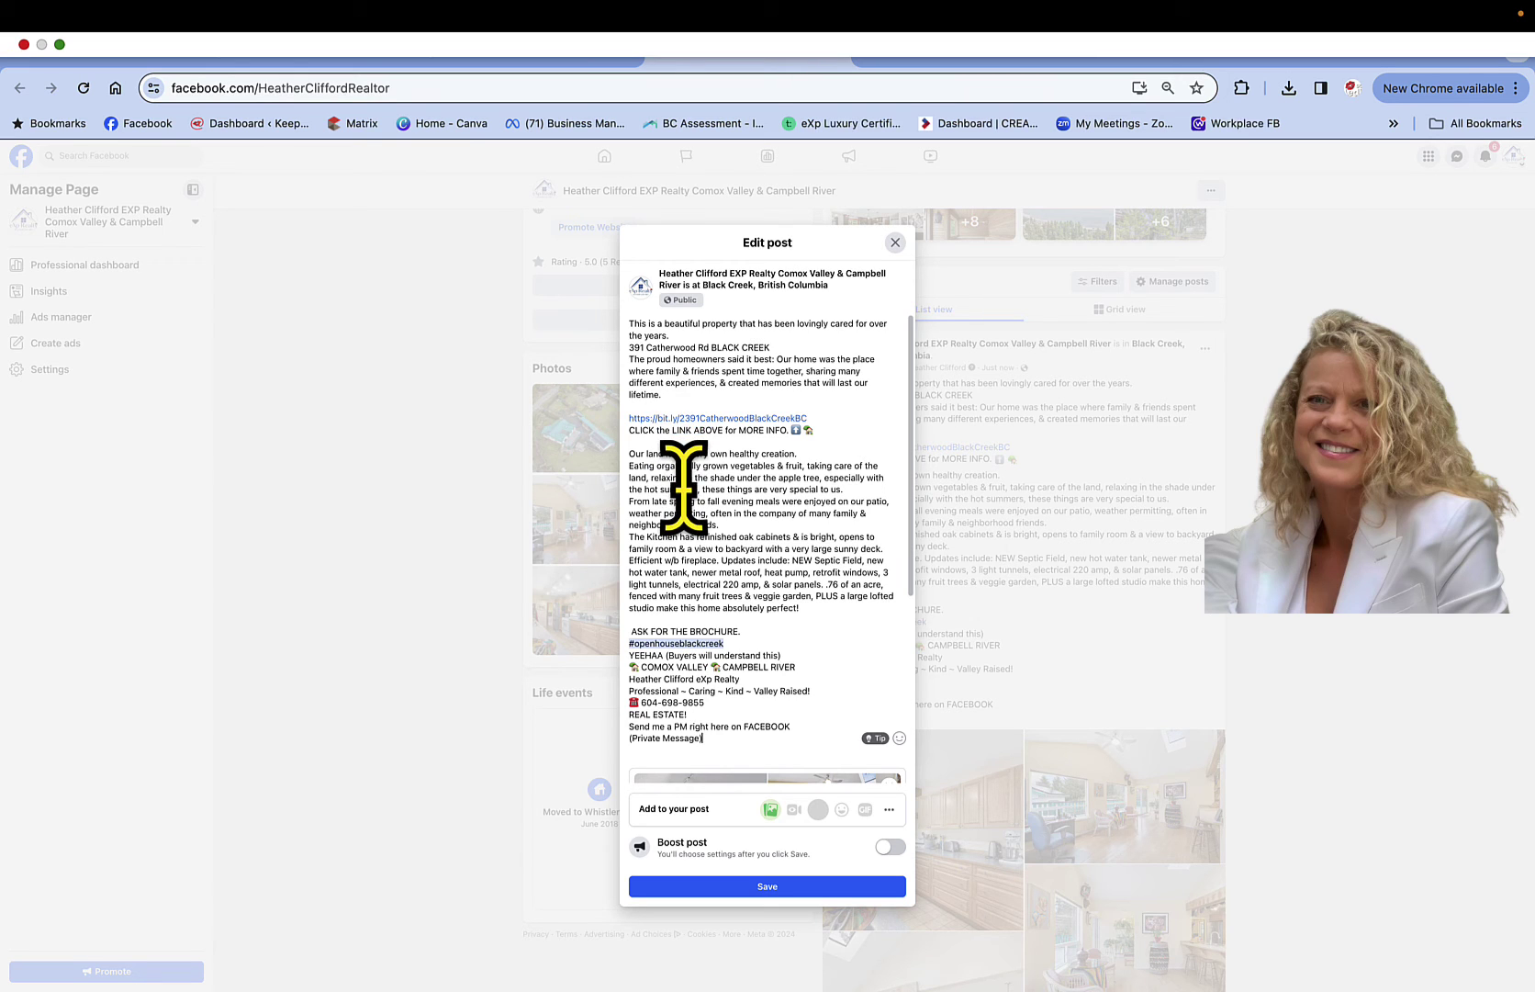
pyautogui.click(630, 321)
pyautogui.press('ctrl+super+space')
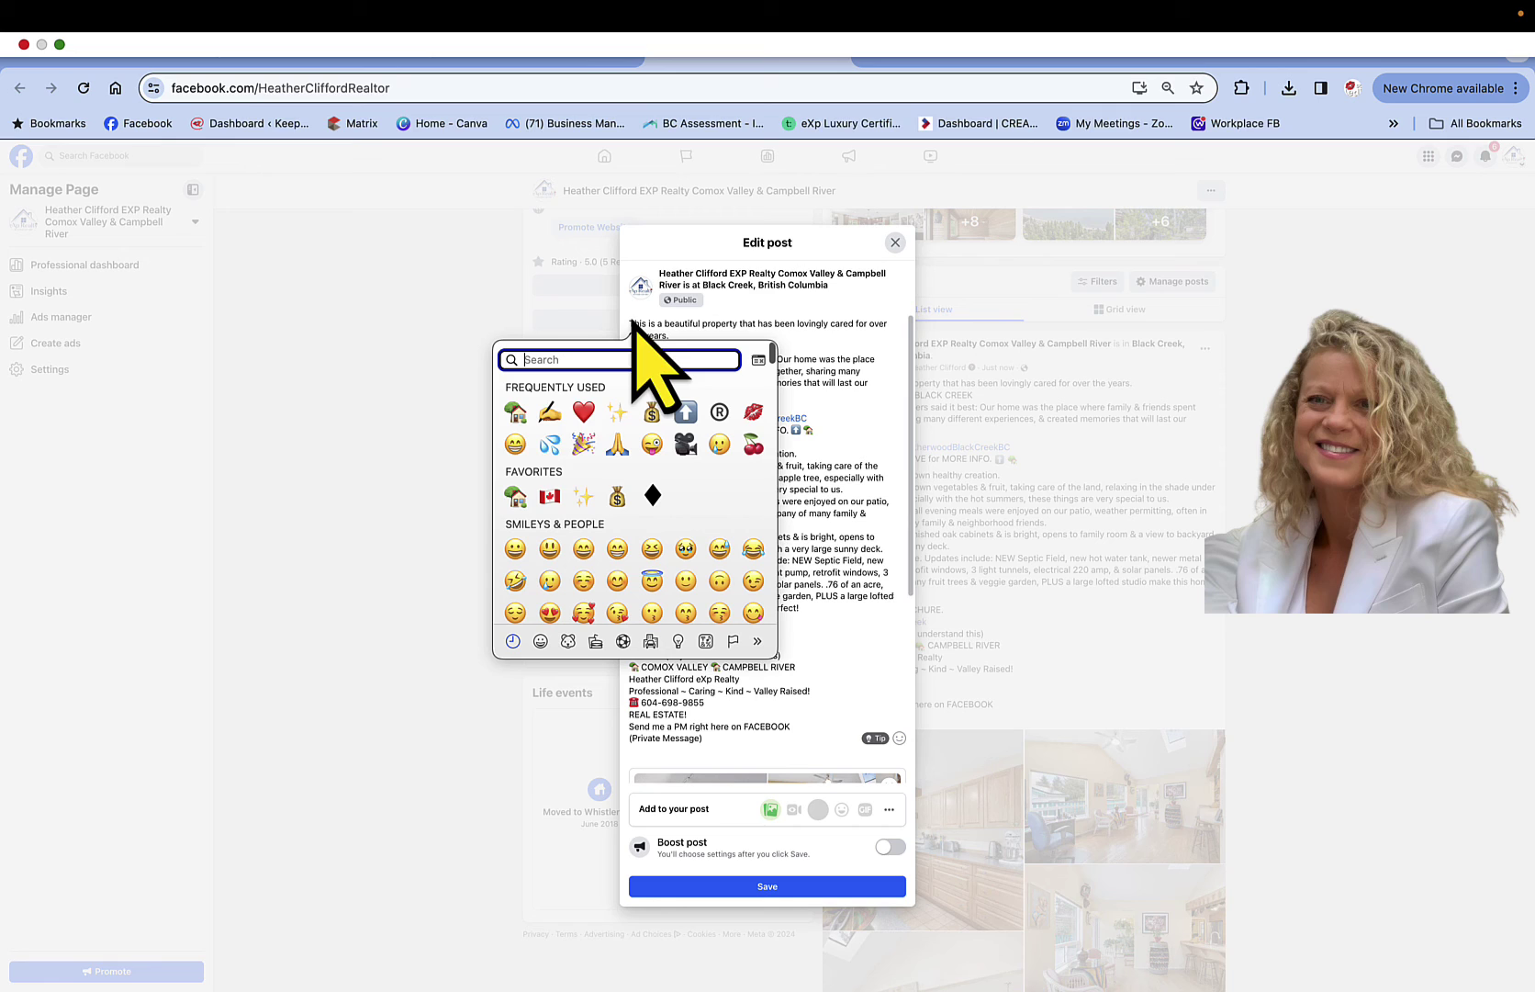
pyautogui.click(516, 412)
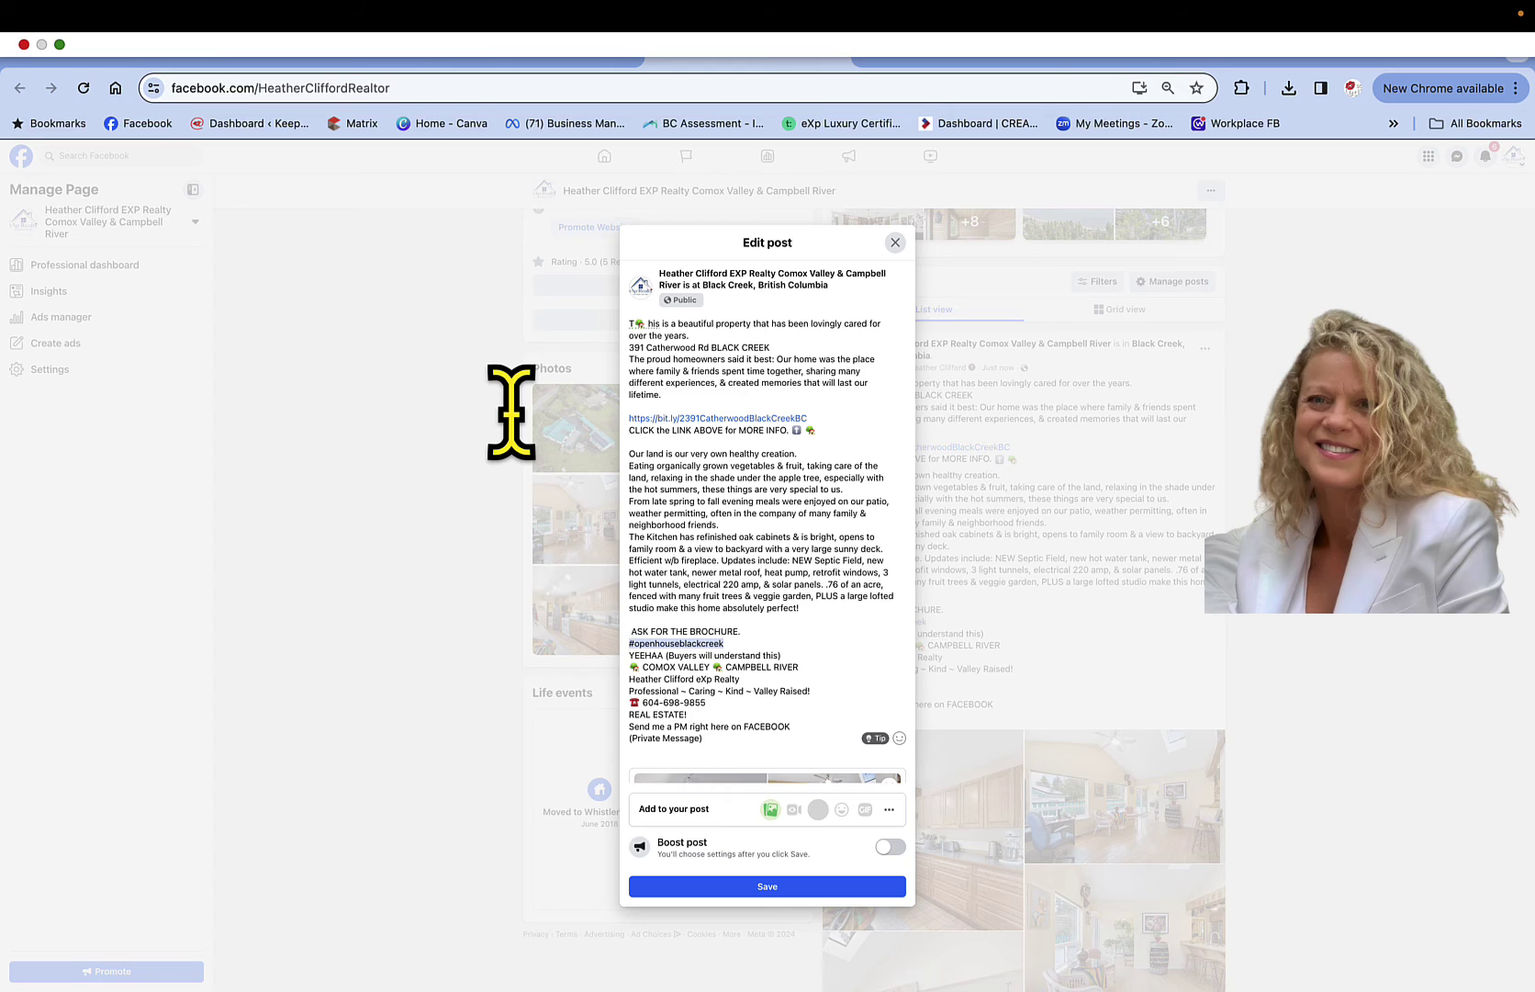
pyautogui.write('T')
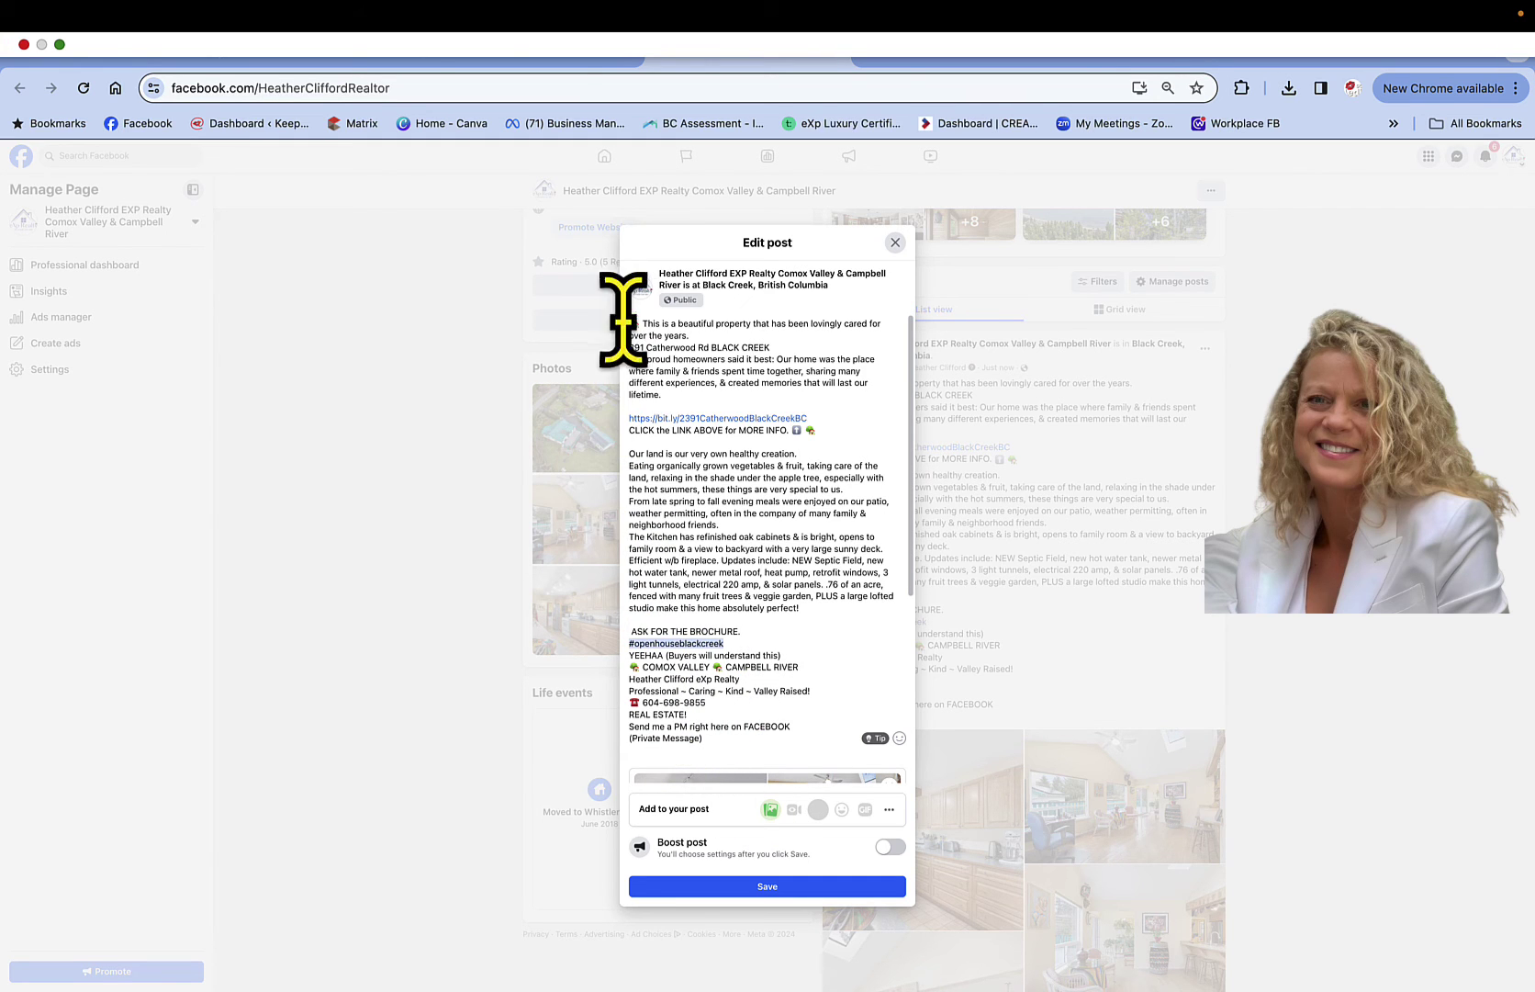
# Select the post text down to '(Private Message)' and open all the post's photos for editing
pyautogui.moveTo(627, 323); pyautogui.dragTo(808, 736)
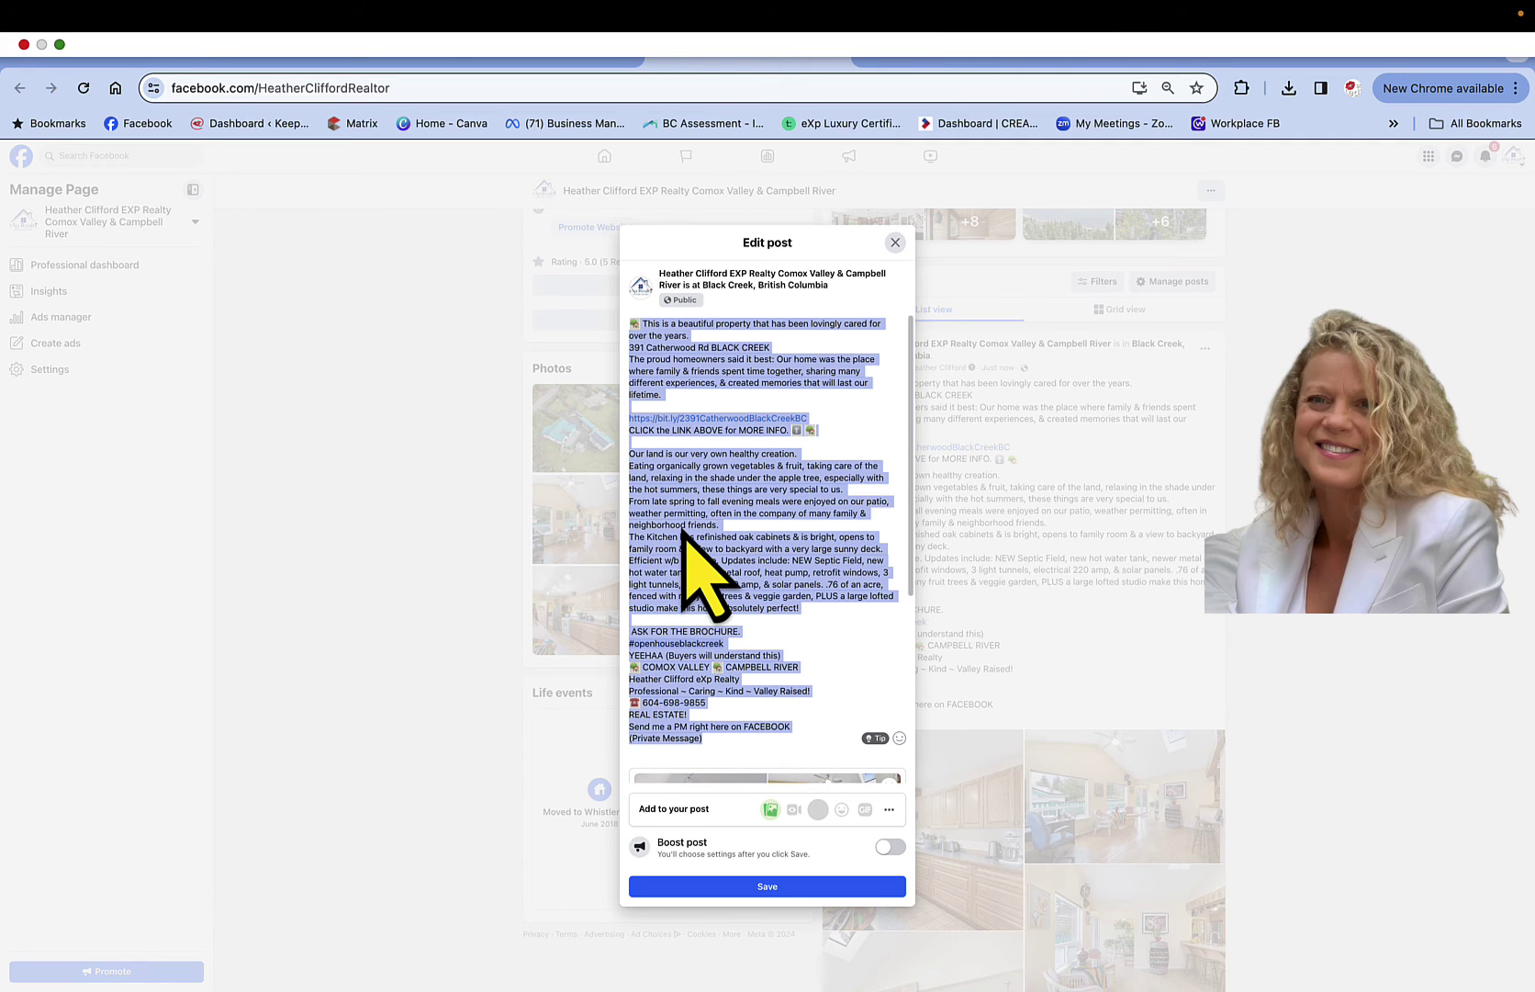
pyautogui.scroll(-3, 758, 638)
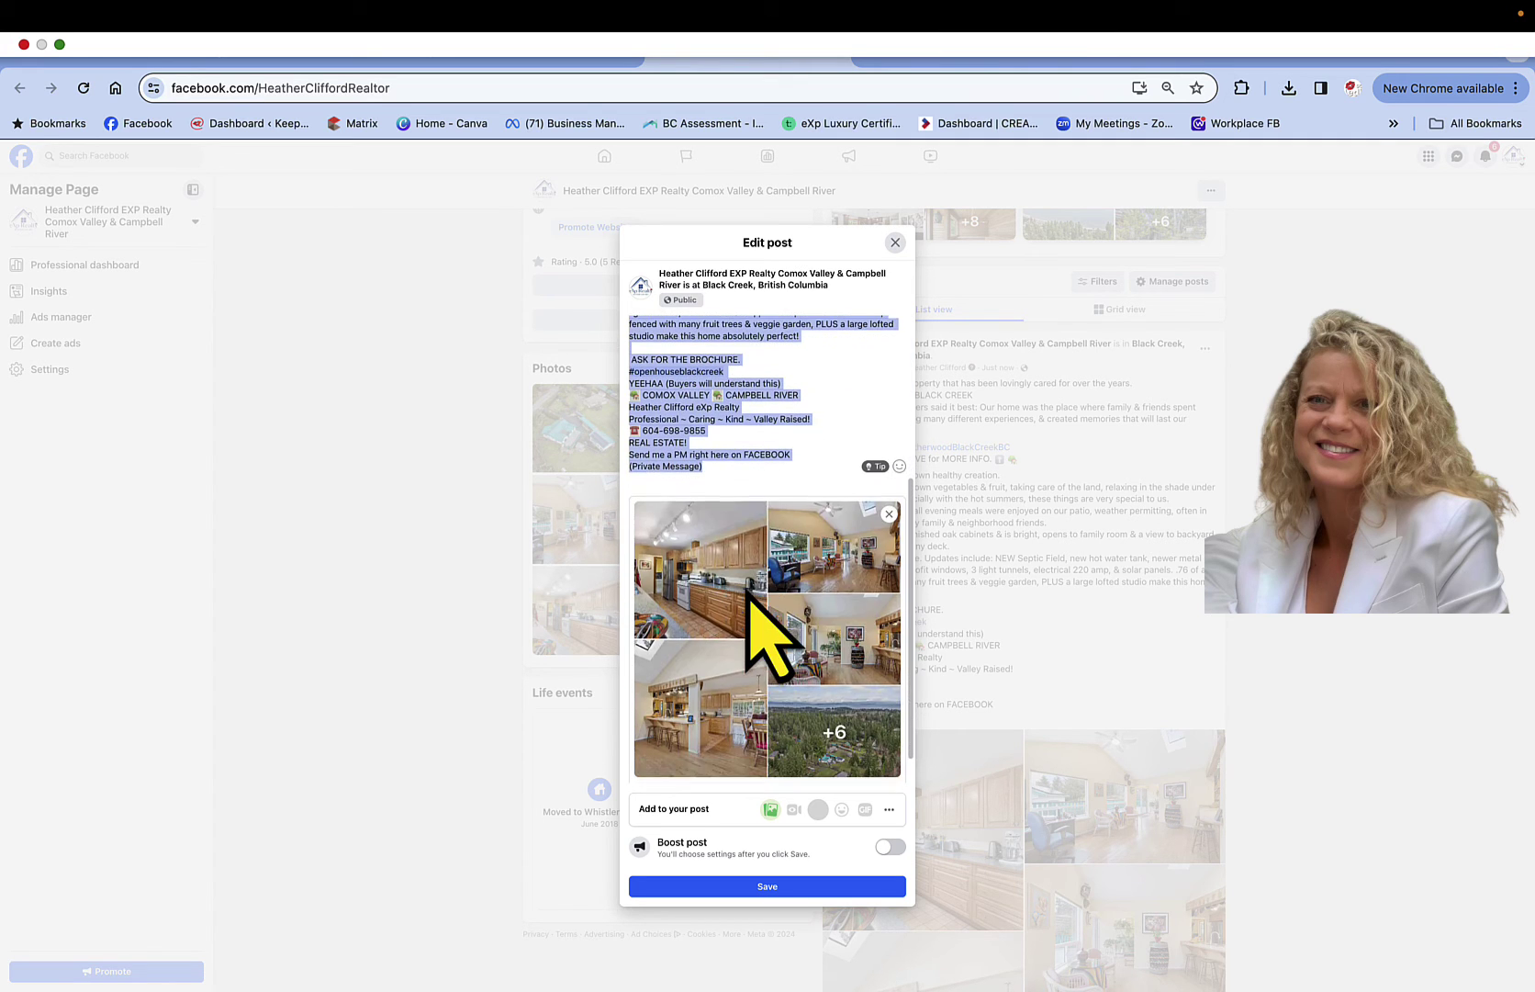
pyautogui.moveTo(702, 600)
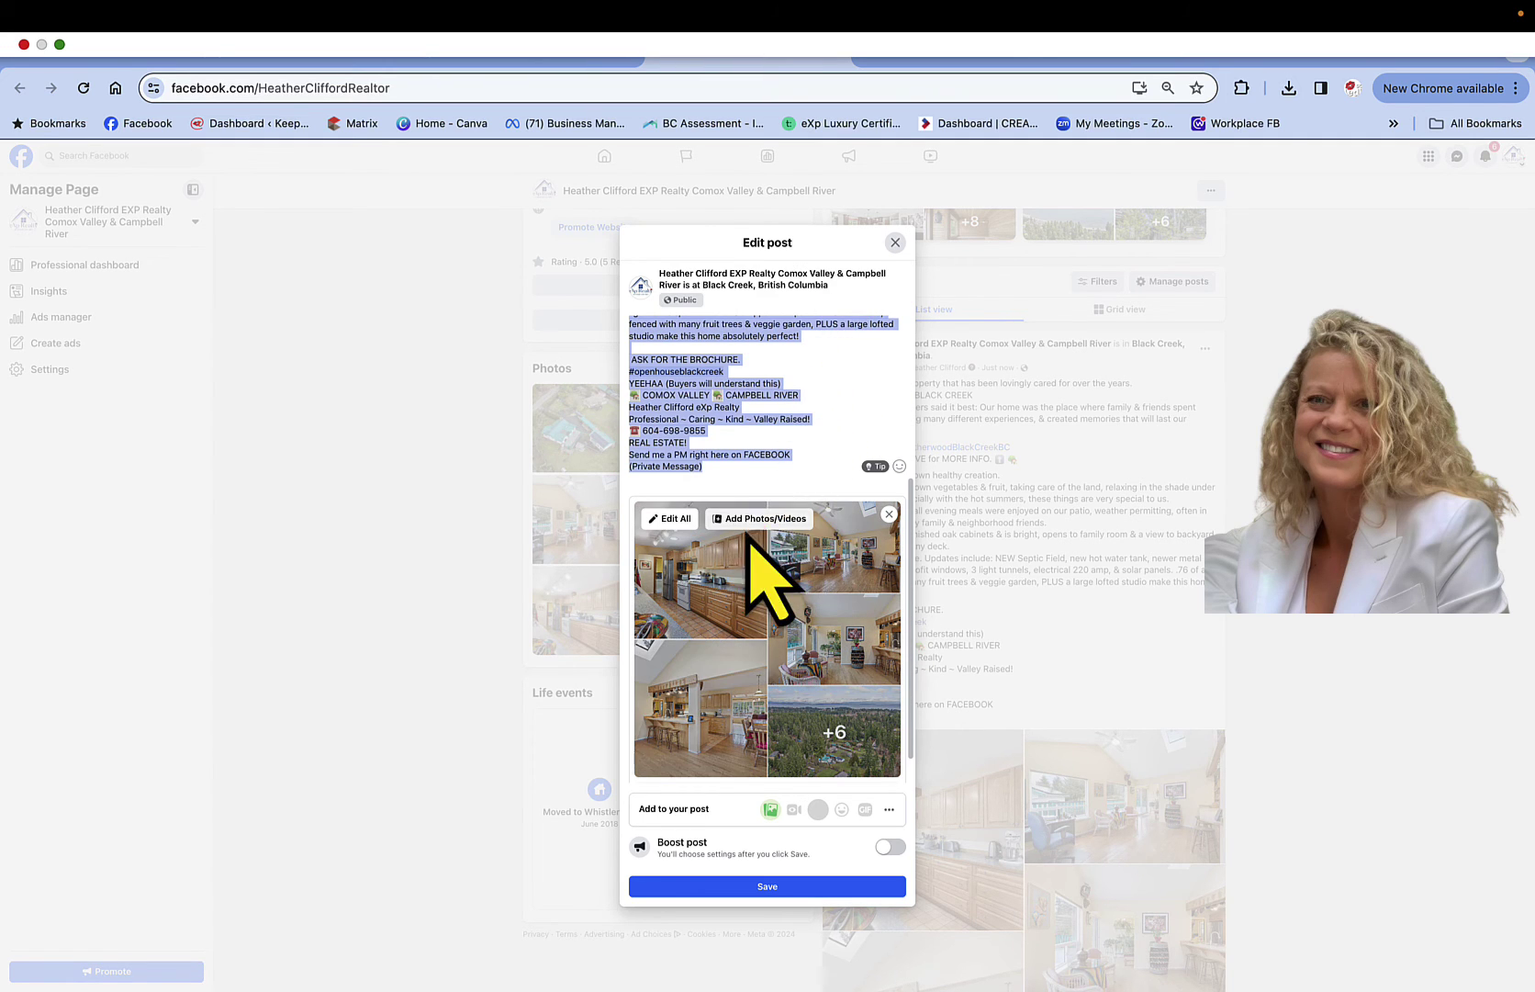
pyautogui.moveTo(748, 546)
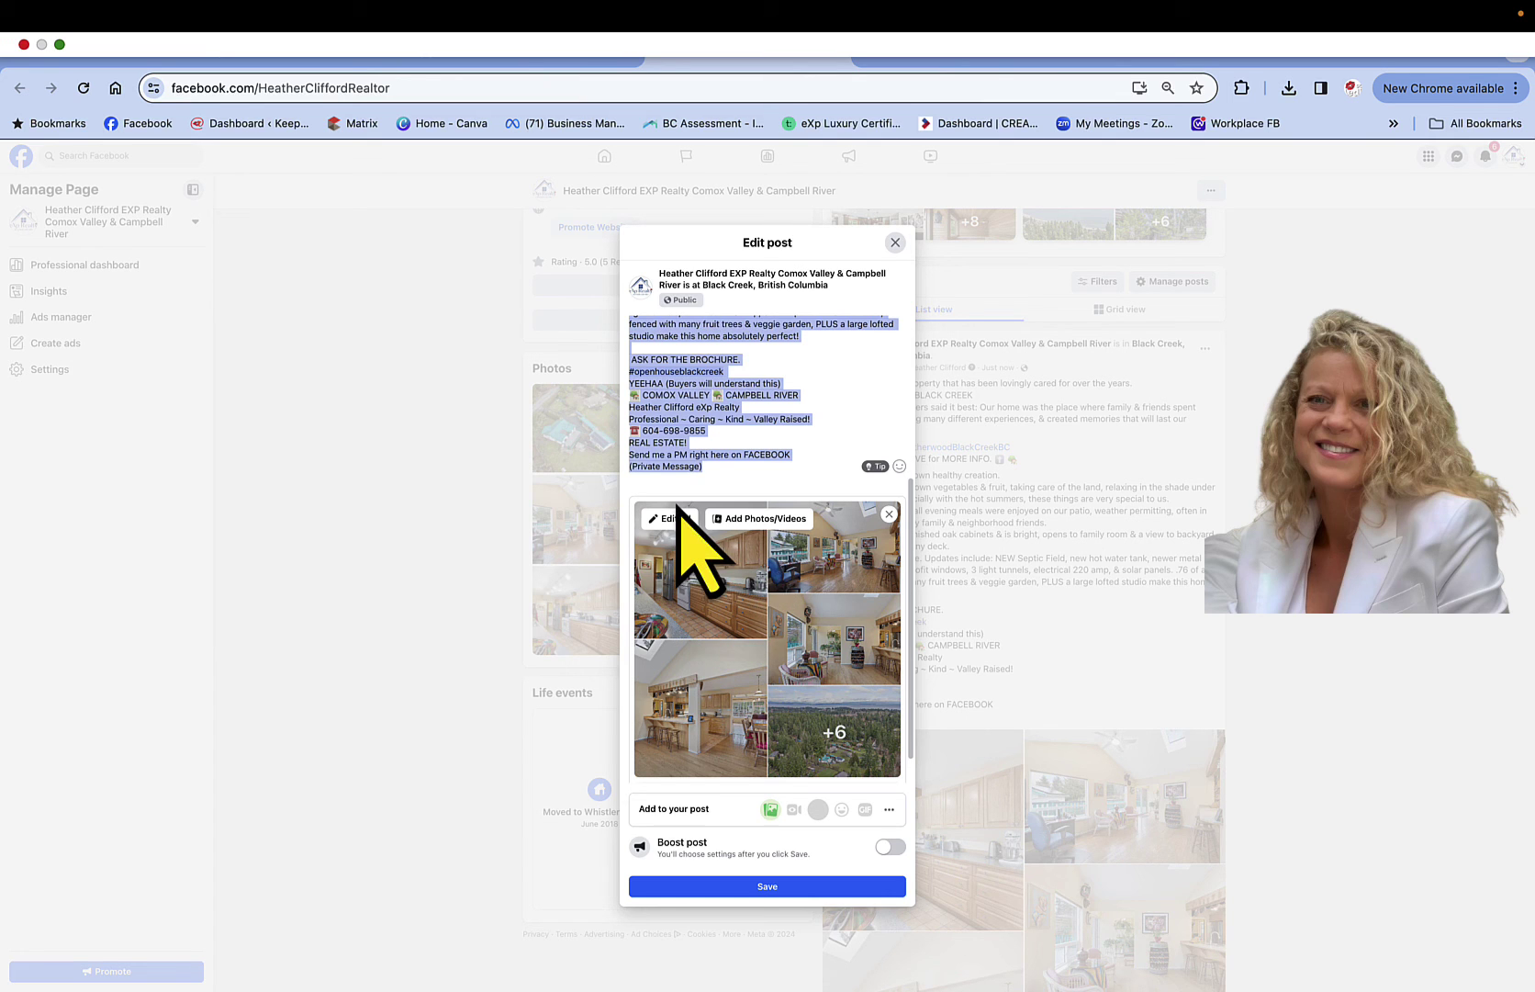
pyautogui.click(676, 518)
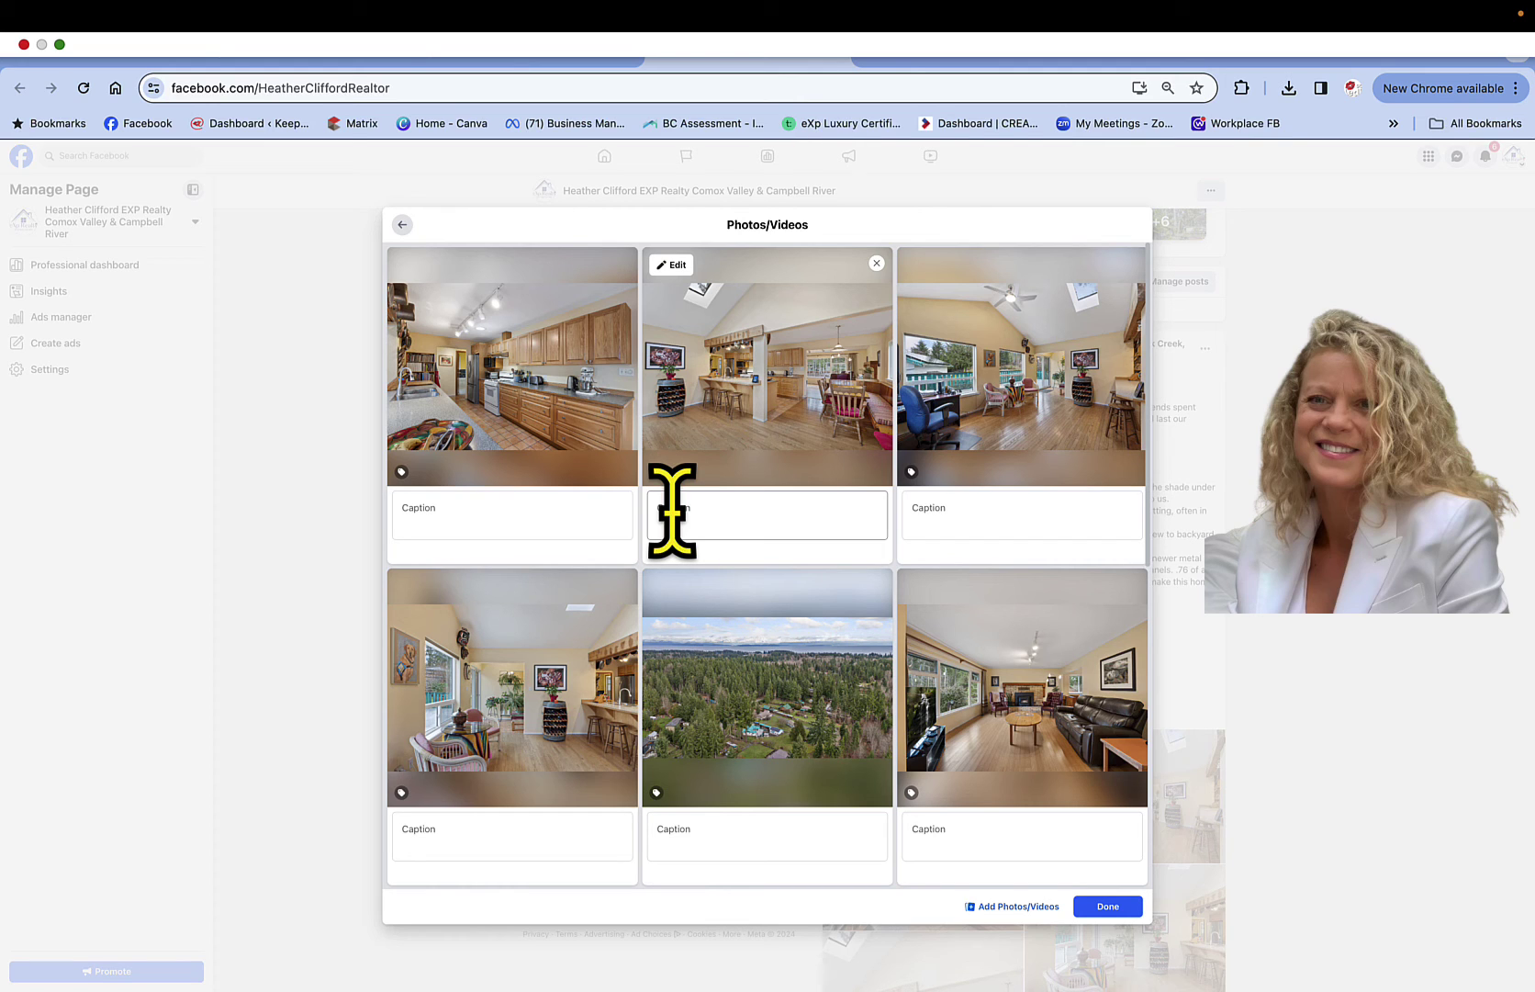
# Add three floor-plan JPGs from the Desktop to the listing post's photos
pyautogui.click(1005, 909)
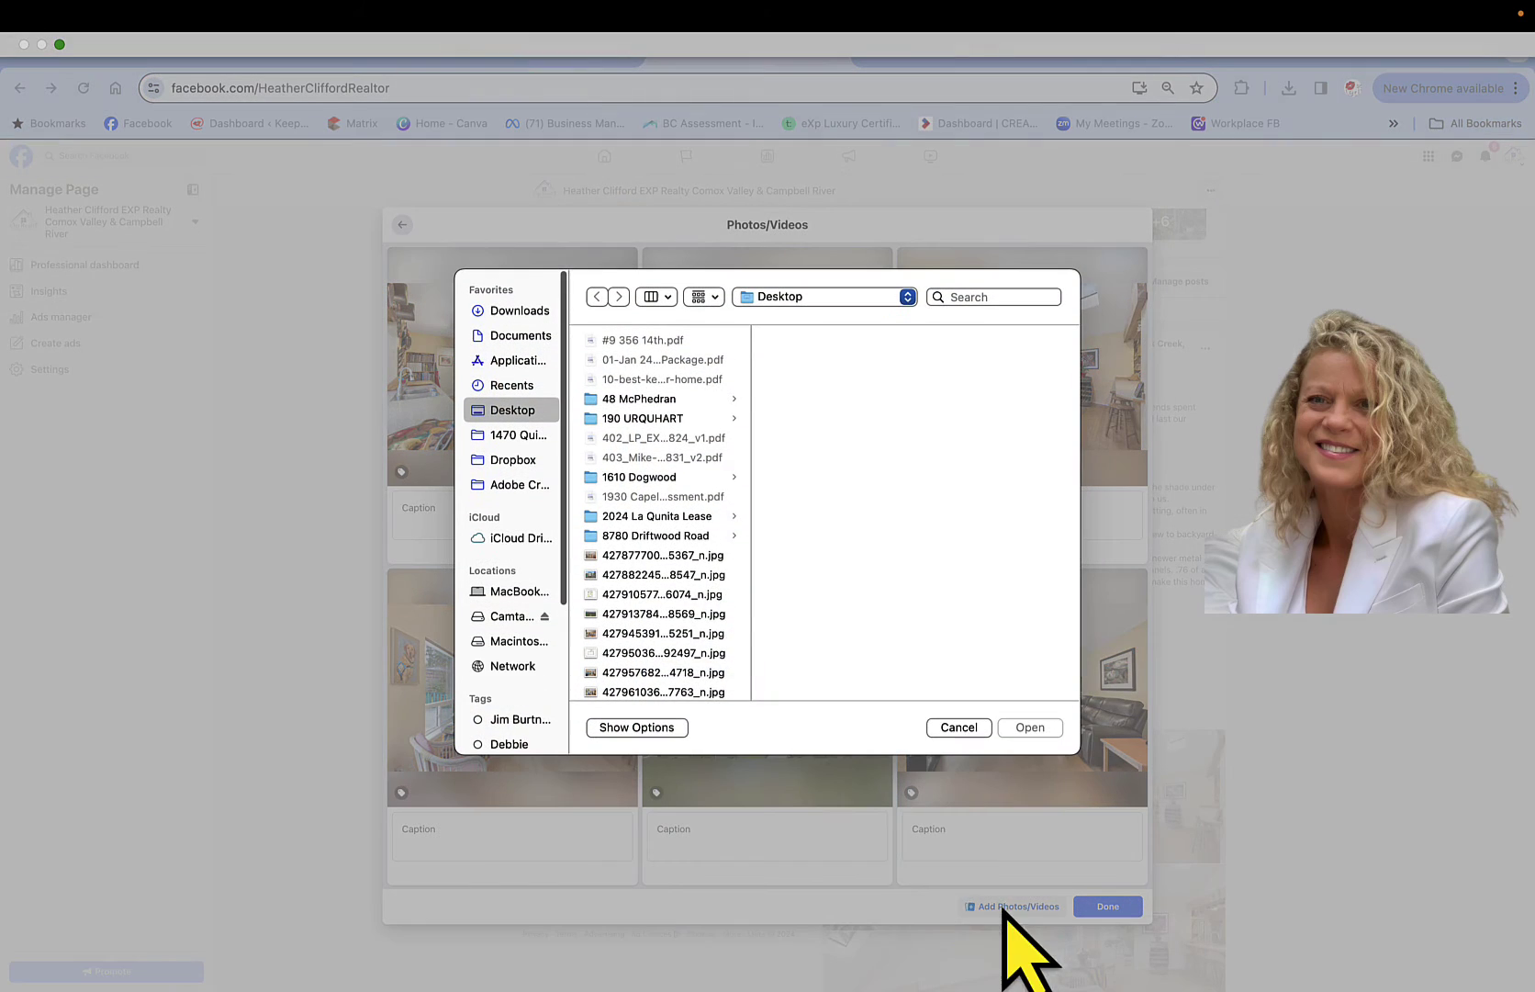
pyautogui.scroll(-5, 655, 582)
pyautogui.scroll(-1, 655, 582)
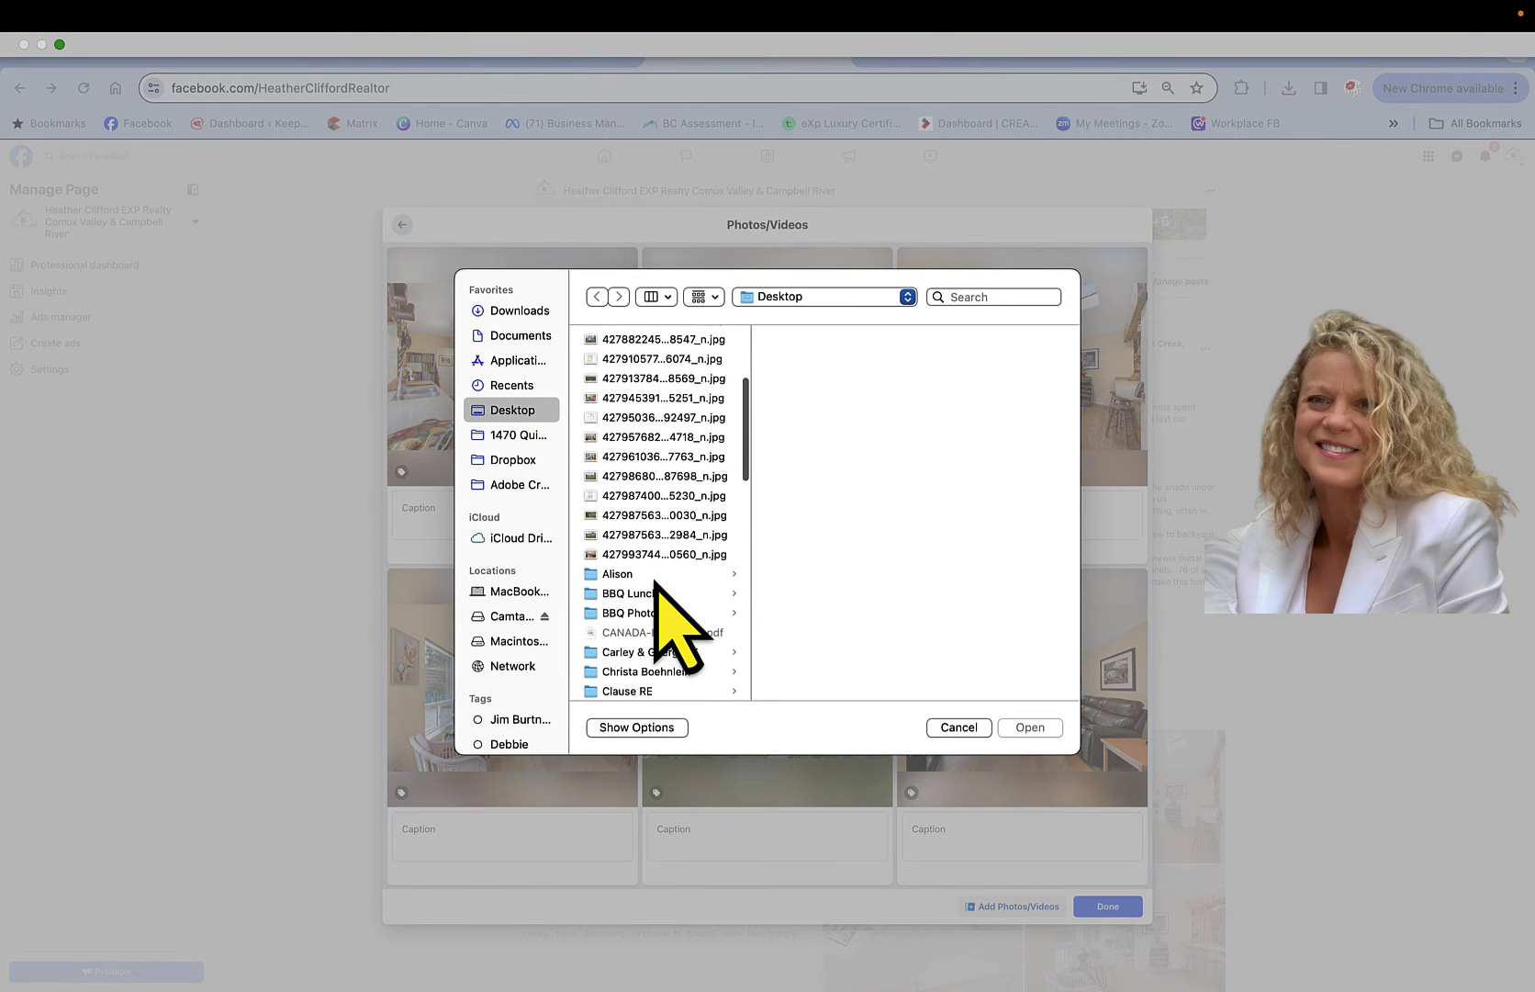
pyautogui.click(597, 497)
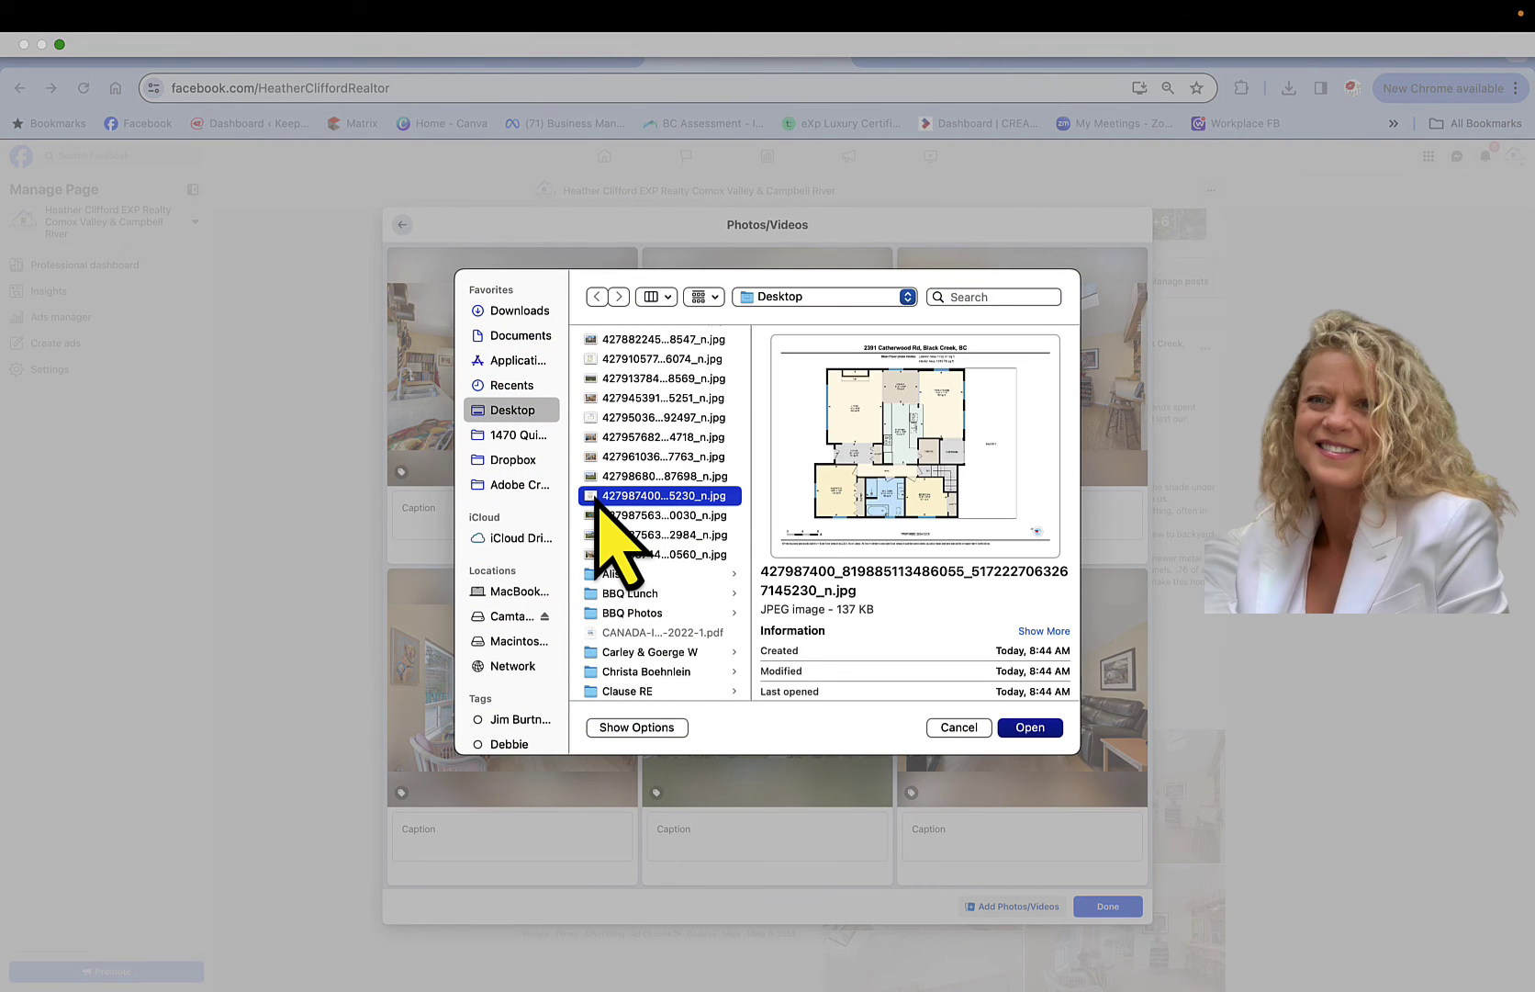
pyautogui.press('ctrl+super+space')
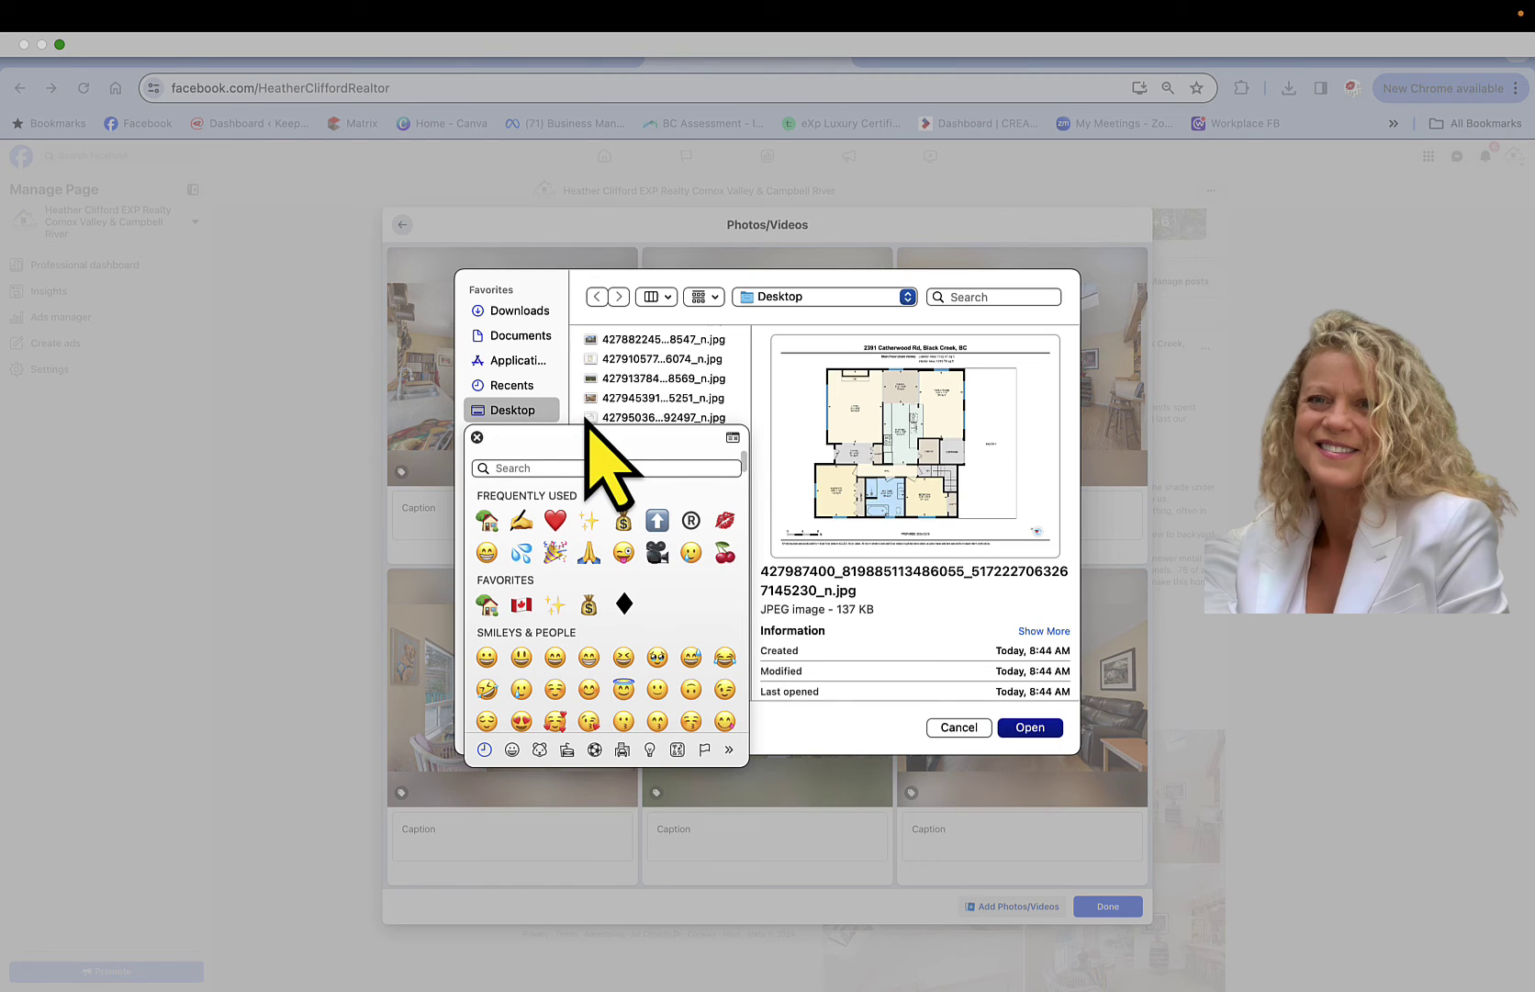
pyautogui.keyDown('super'); pyautogui.click(597, 418); pyautogui.keyUp('super')
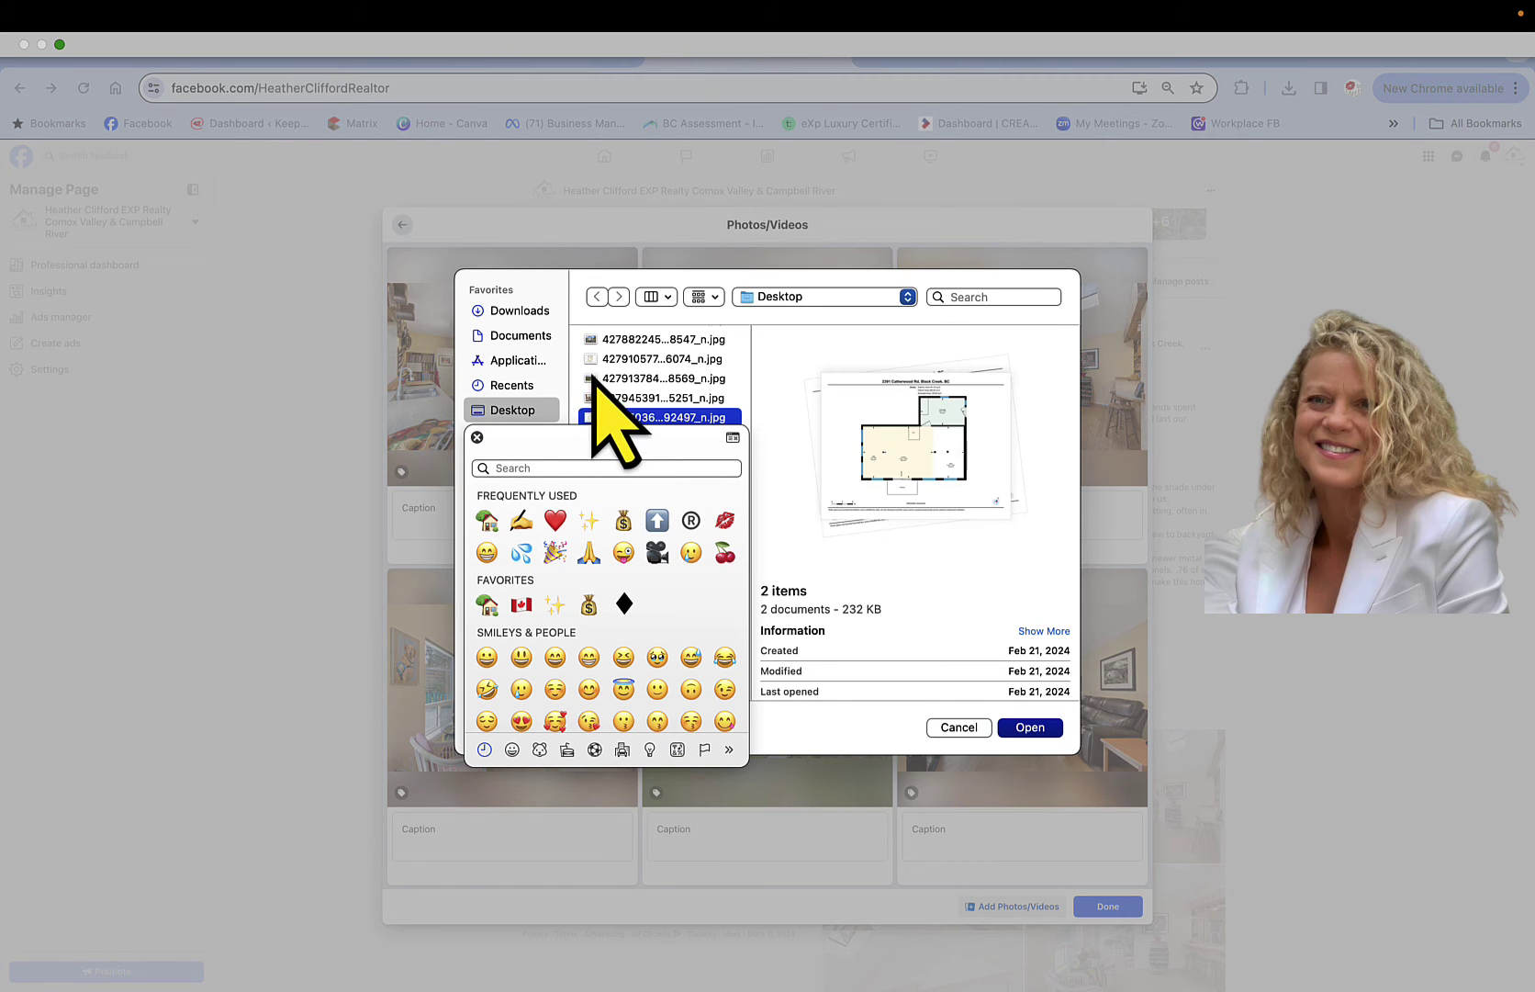
pyautogui.keyDown('super'); pyautogui.click(598, 359); pyautogui.keyUp('super')
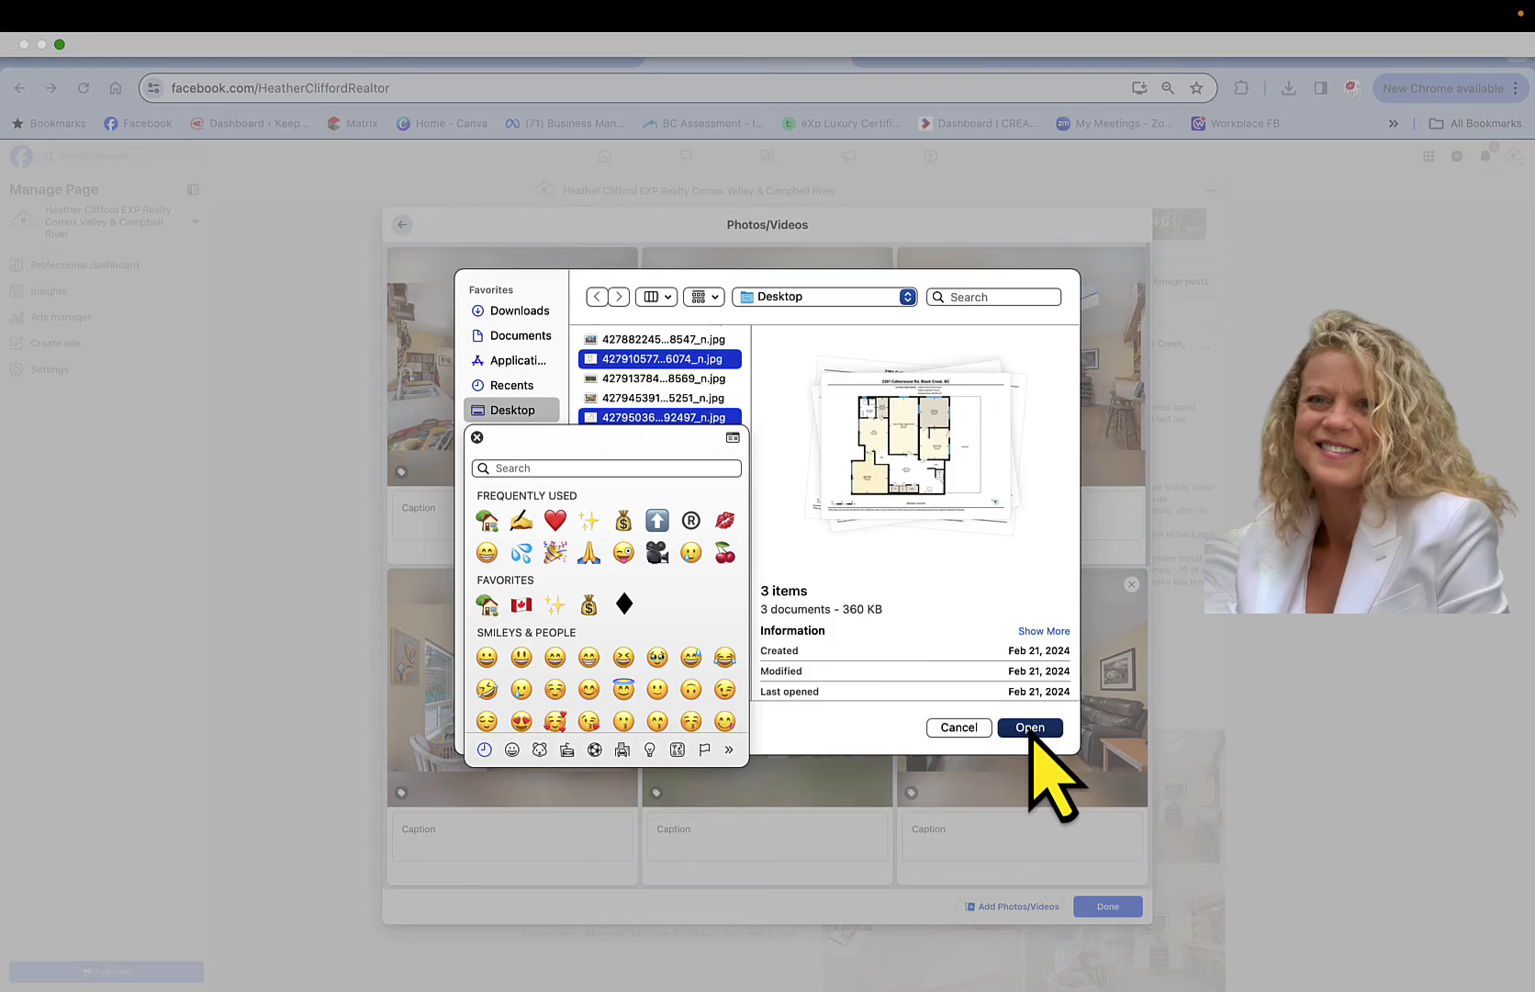
pyautogui.click(1028, 727)
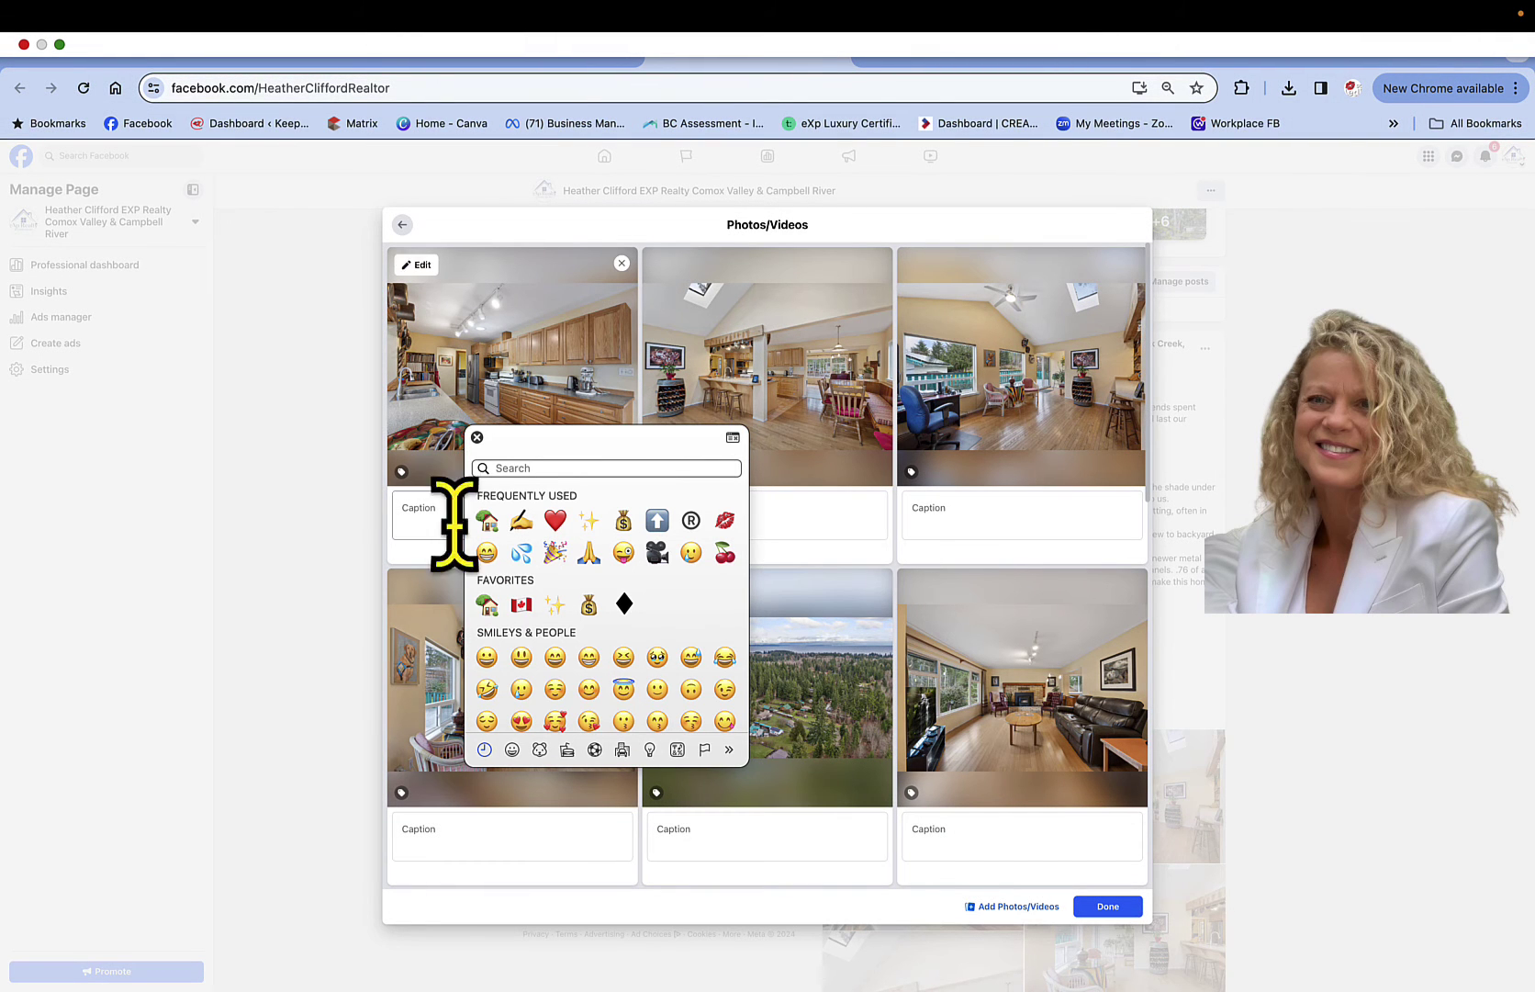
pyautogui.click(477, 437)
# Drag the floor-plan tiles down so they sit together near the end of the grid
pyautogui.scroll(-10, 569, 782)
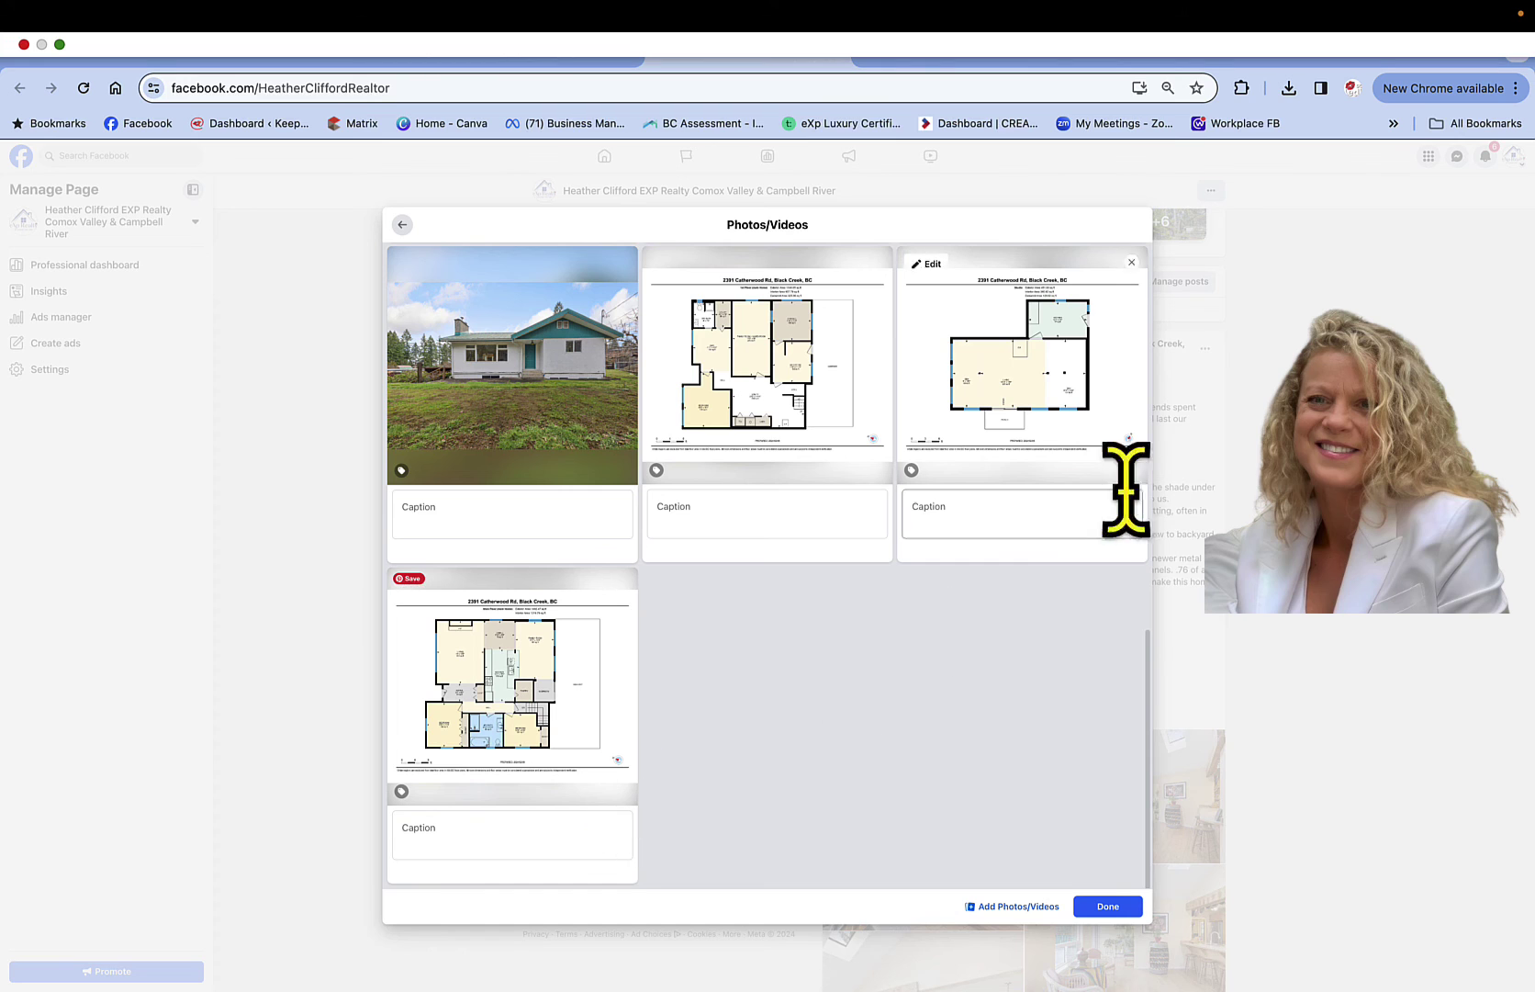
pyautogui.scroll(1, 995, 476)
pyautogui.scroll(3, 995, 476)
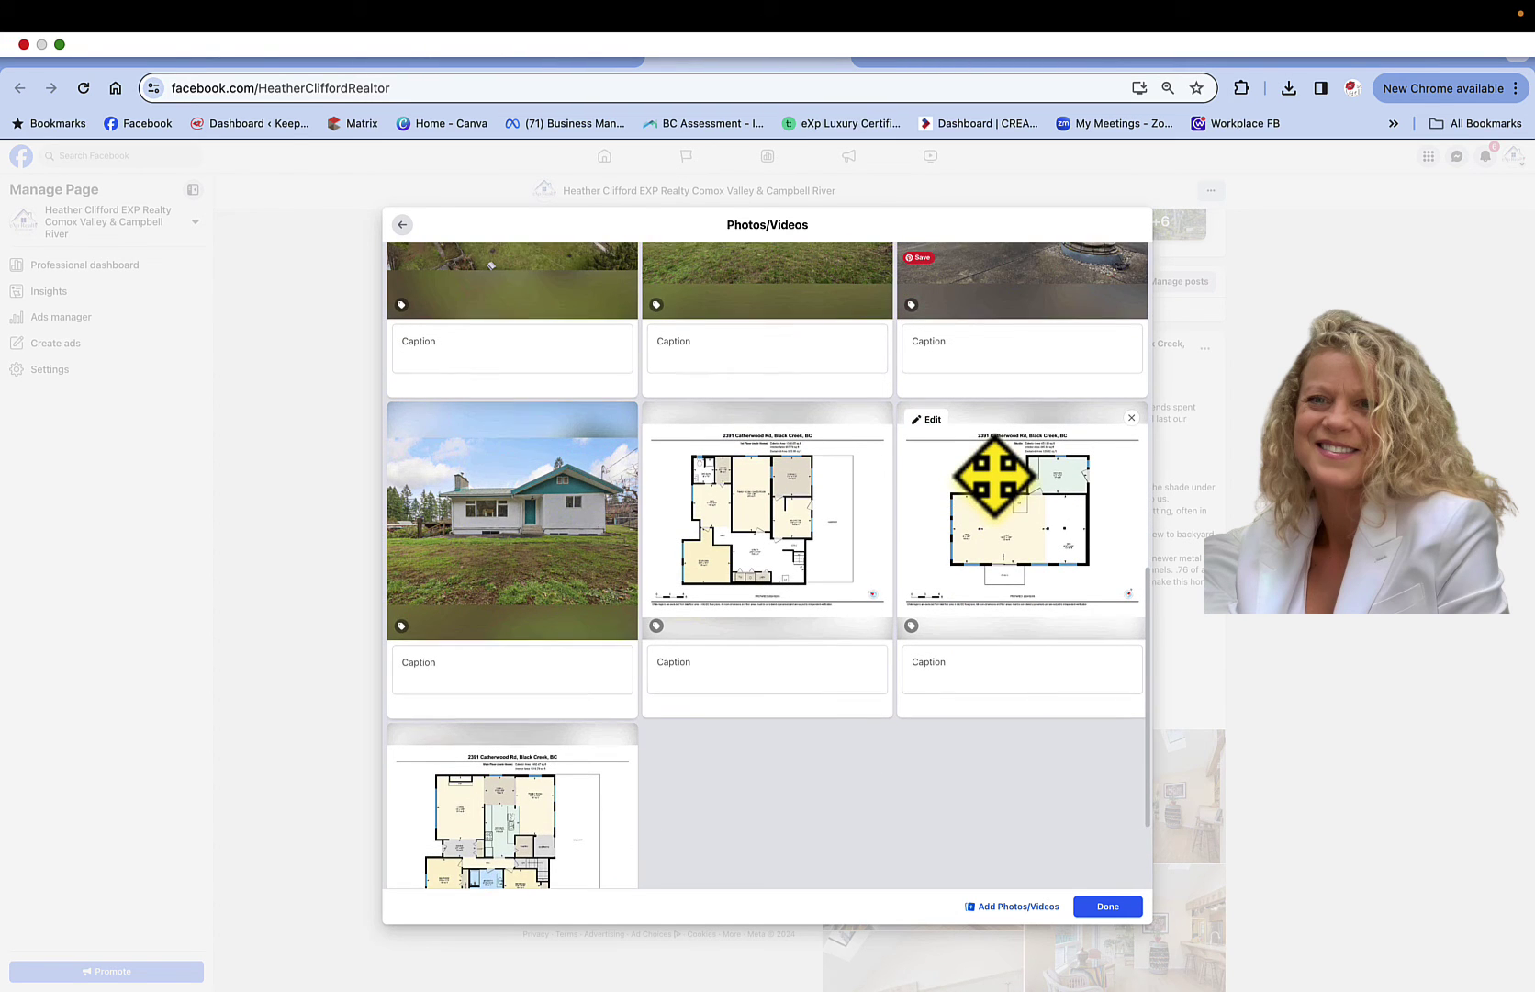
pyautogui.moveTo(986, 462); pyautogui.dragTo(707, 762)
pyautogui.moveTo(760, 455); pyautogui.dragTo(531, 770)
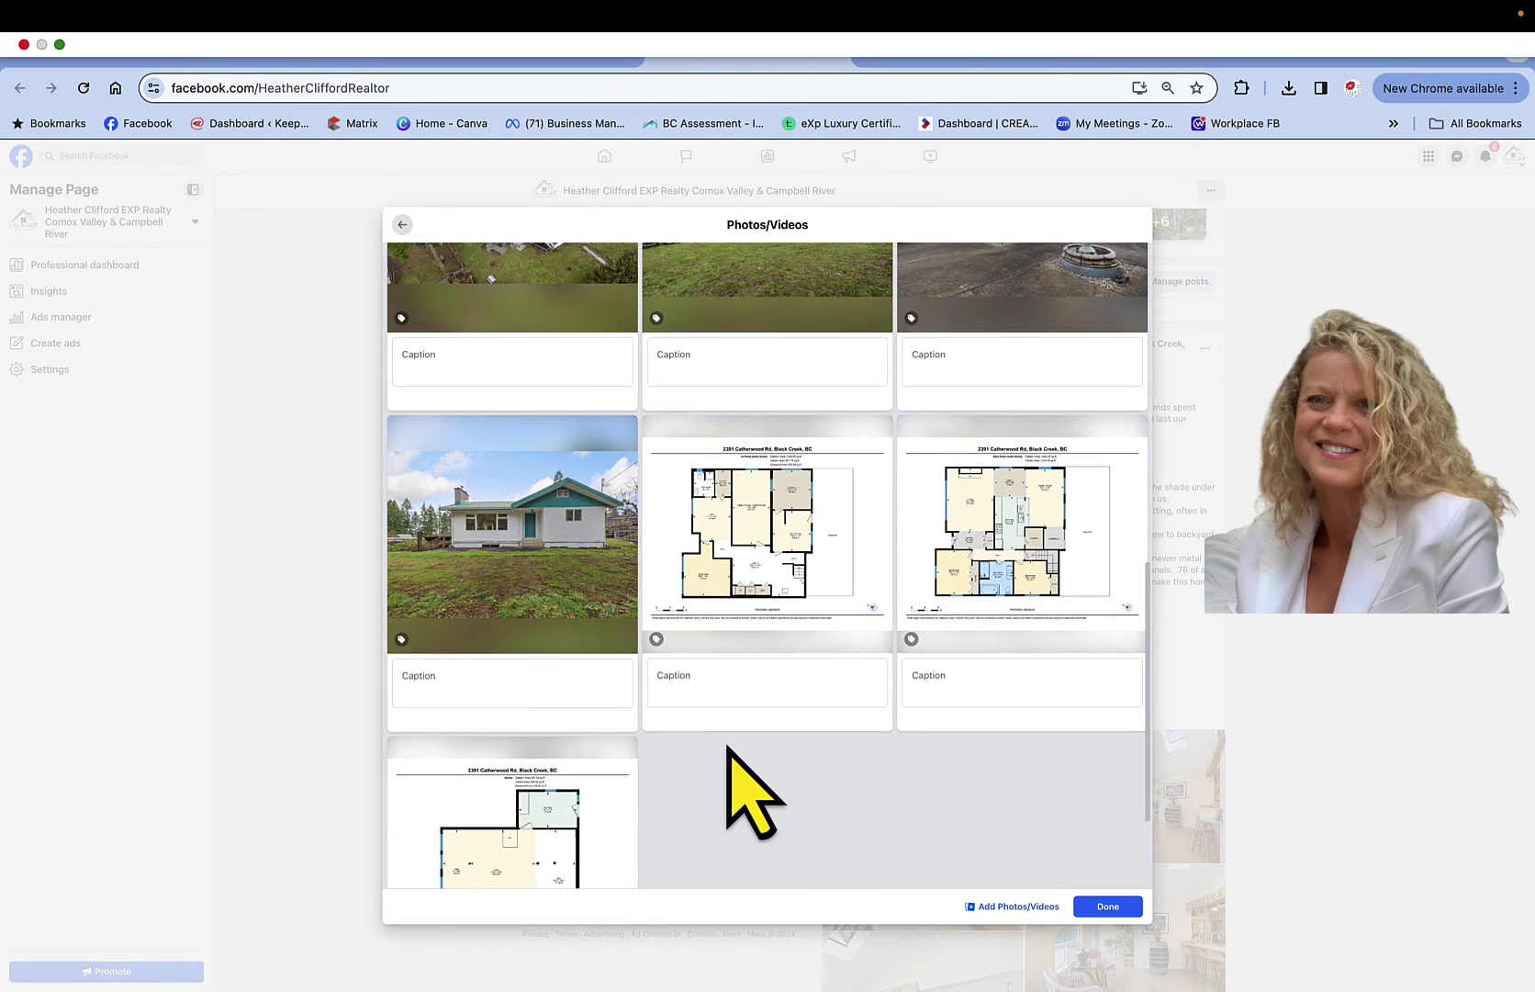
# Move the aerial and grassy-field photos out of the top row so the kitchen photo leads
pyautogui.scroll(4, 730, 751)
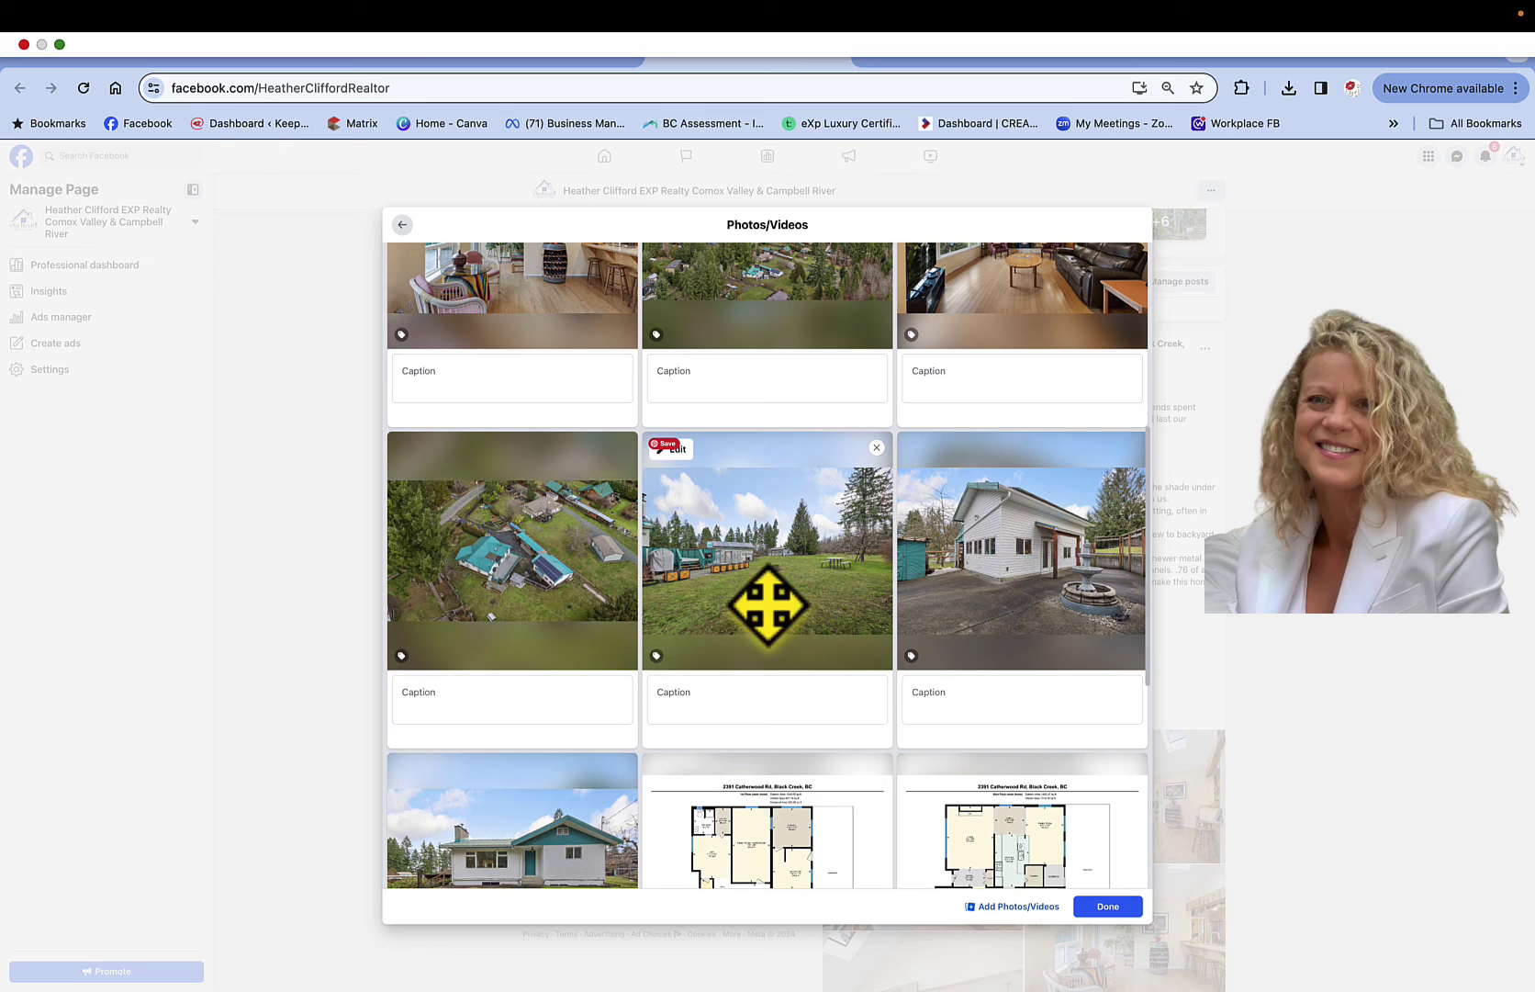
pyautogui.scroll(2, 797, 540)
pyautogui.moveTo(795, 542); pyautogui.dragTo(486, 576)
pyautogui.moveTo(759, 370); pyautogui.dragTo(472, 667)
pyautogui.moveTo(483, 429); pyautogui.dragTo(487, 743)
pyautogui.scroll(4, 620, 559)
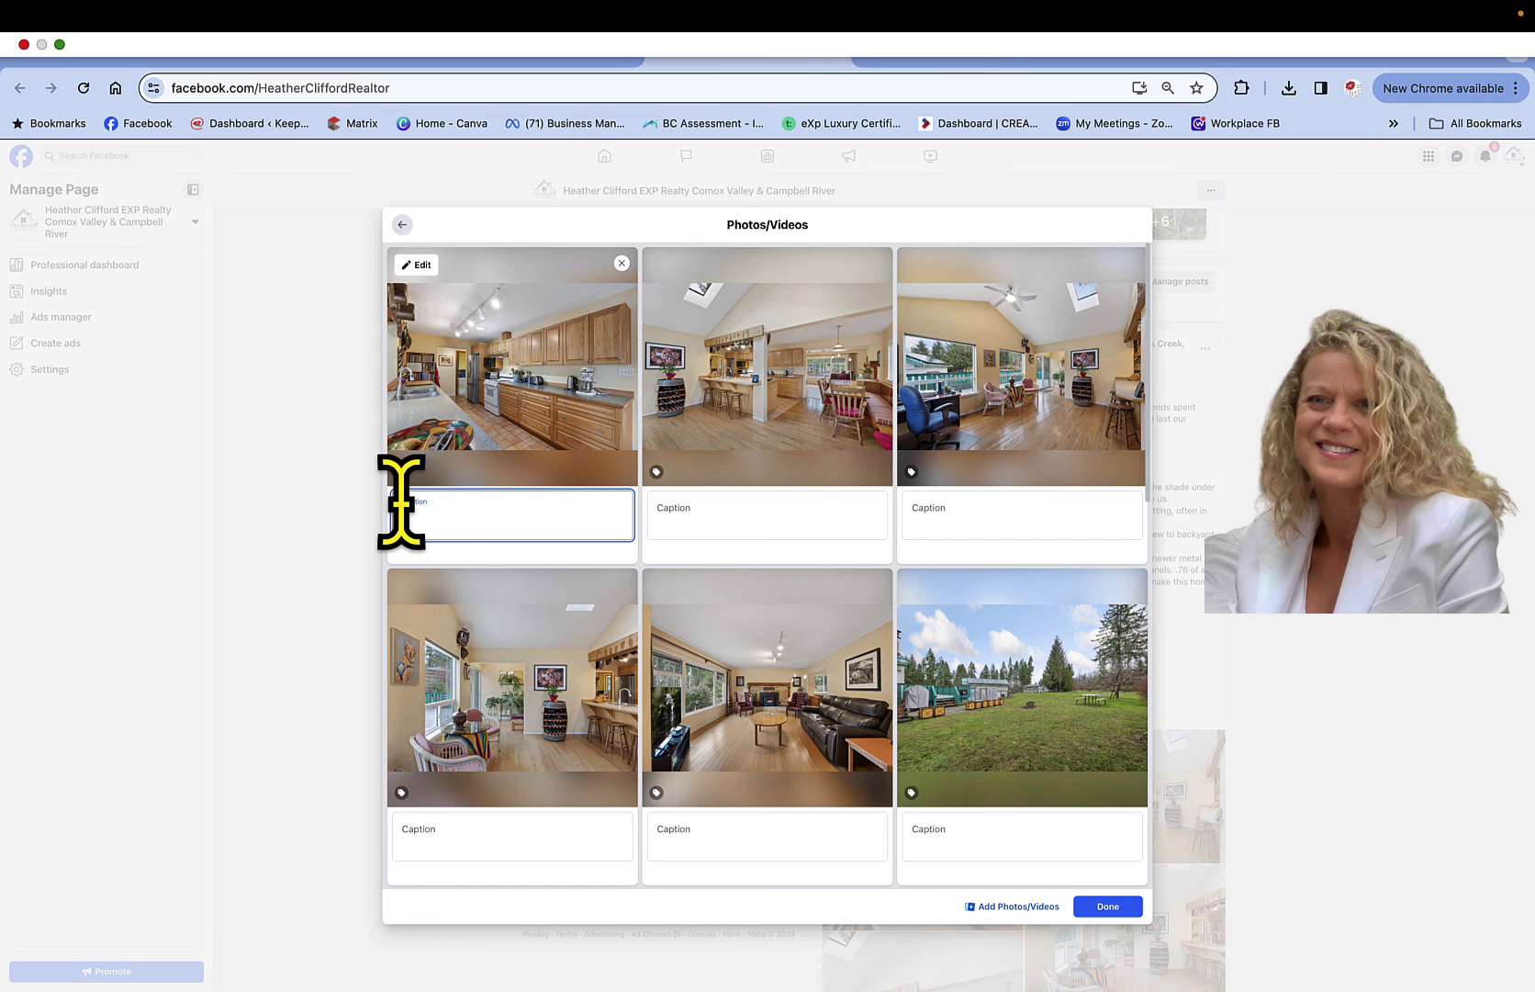
# Paste the 'Send me a PM right here on FACEBOOK (Private Message)' caption into each listing photo's caption box
pyautogui.click(678, 511)
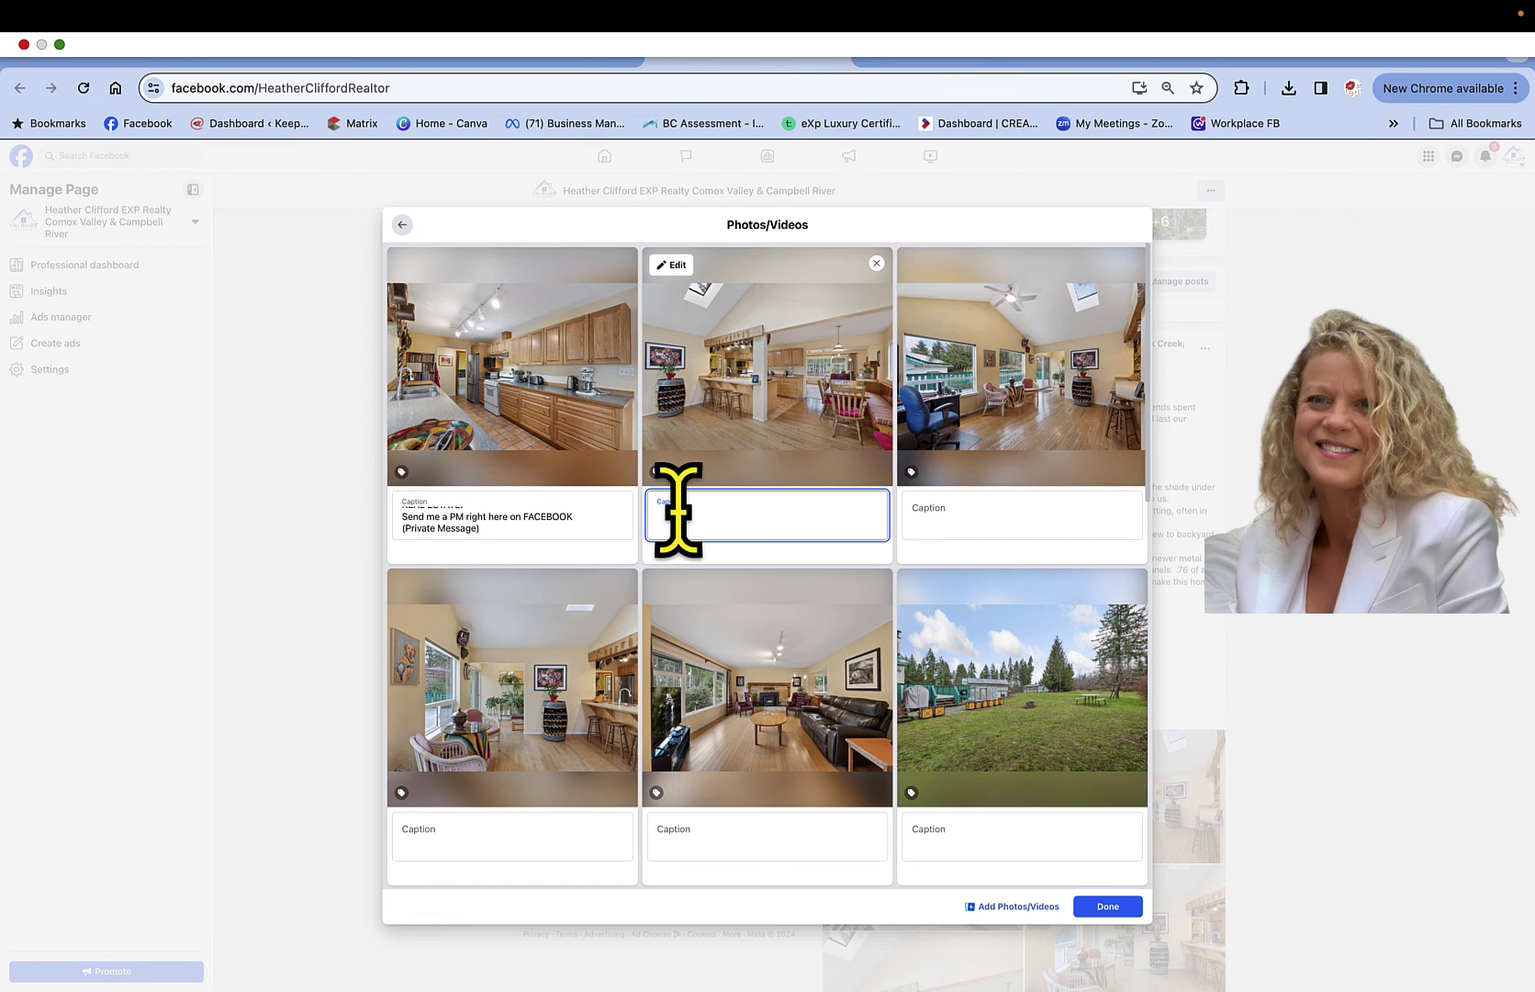
pyautogui.click(930, 509)
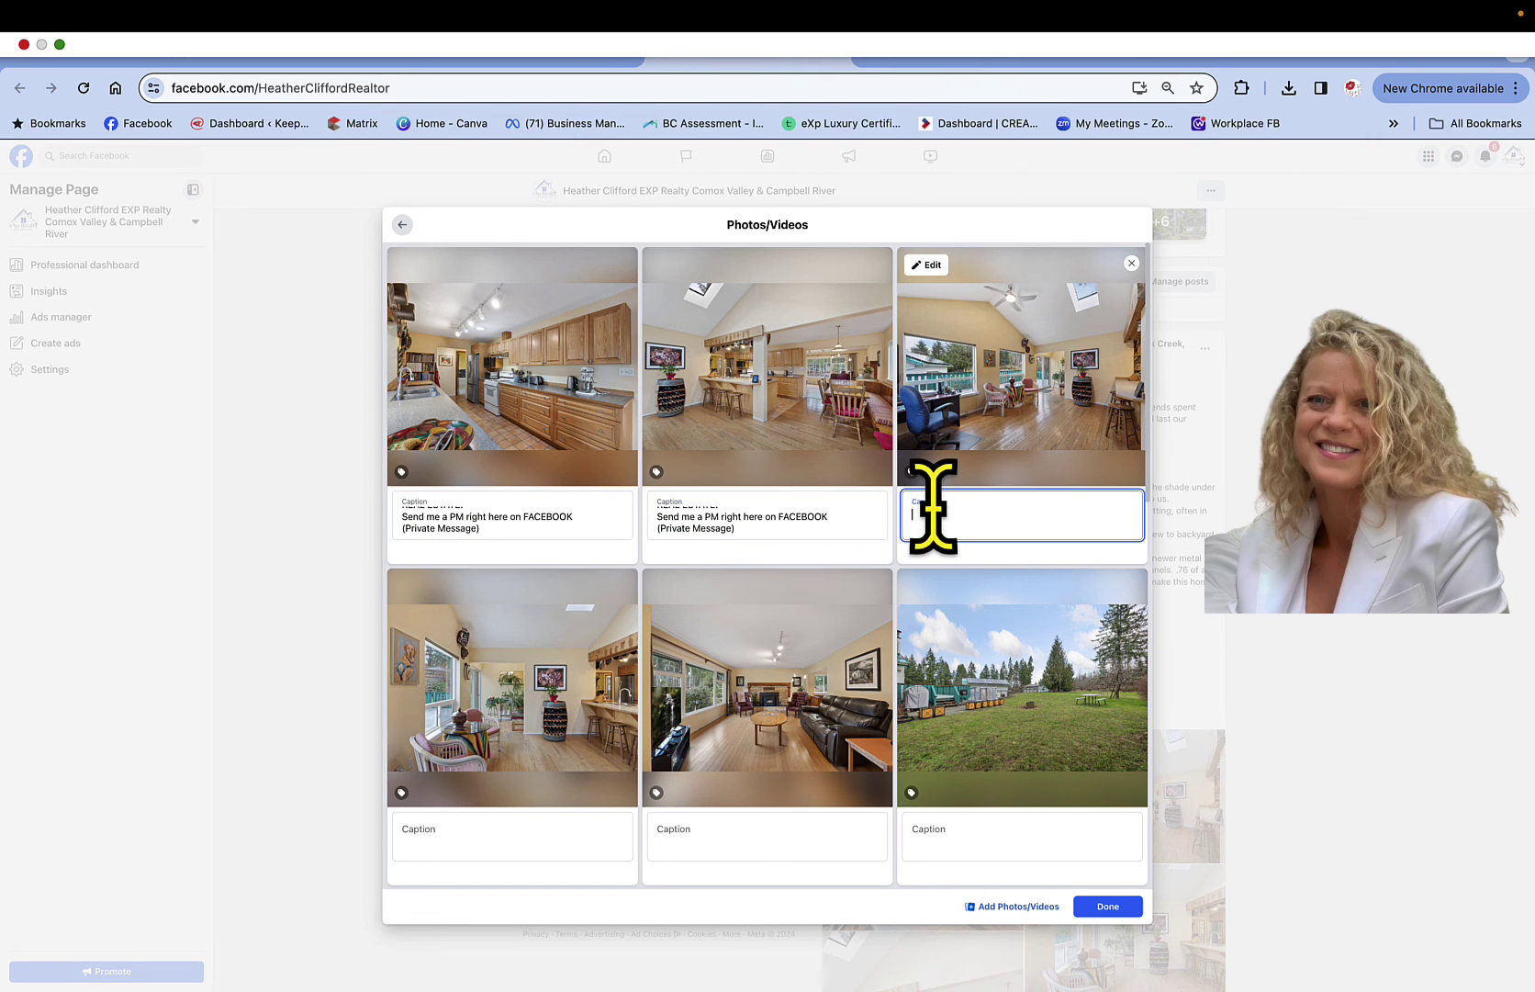
pyautogui.click(403, 833)
pyautogui.press('super+v')
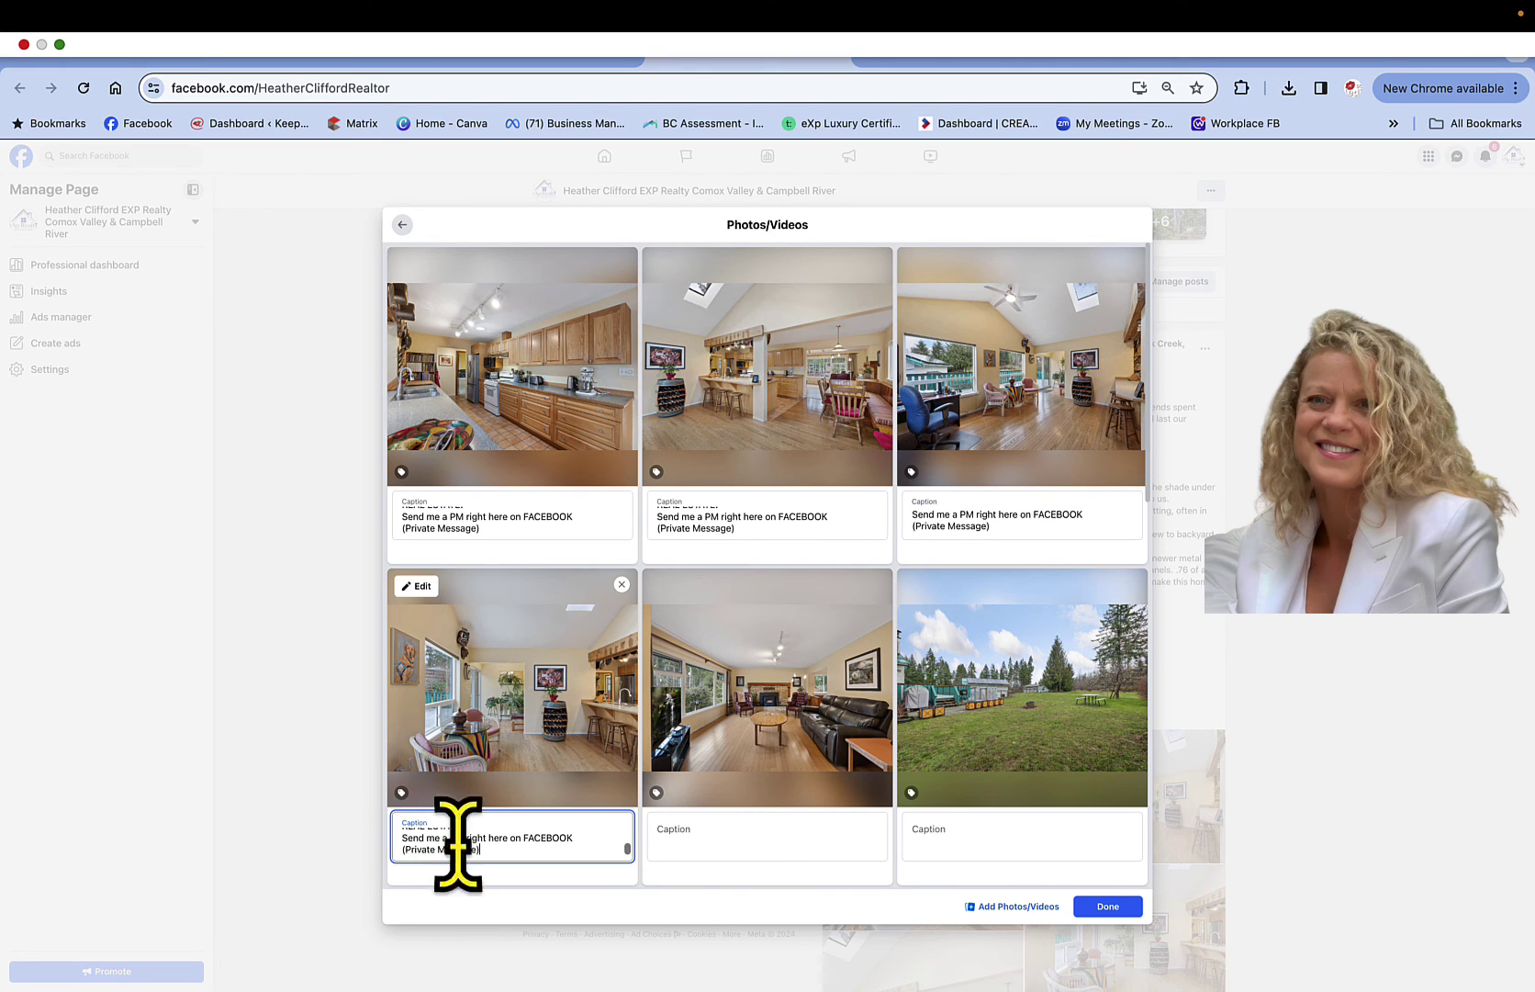
pyautogui.click(674, 829)
pyautogui.press('super+v')
pyautogui.click(918, 833)
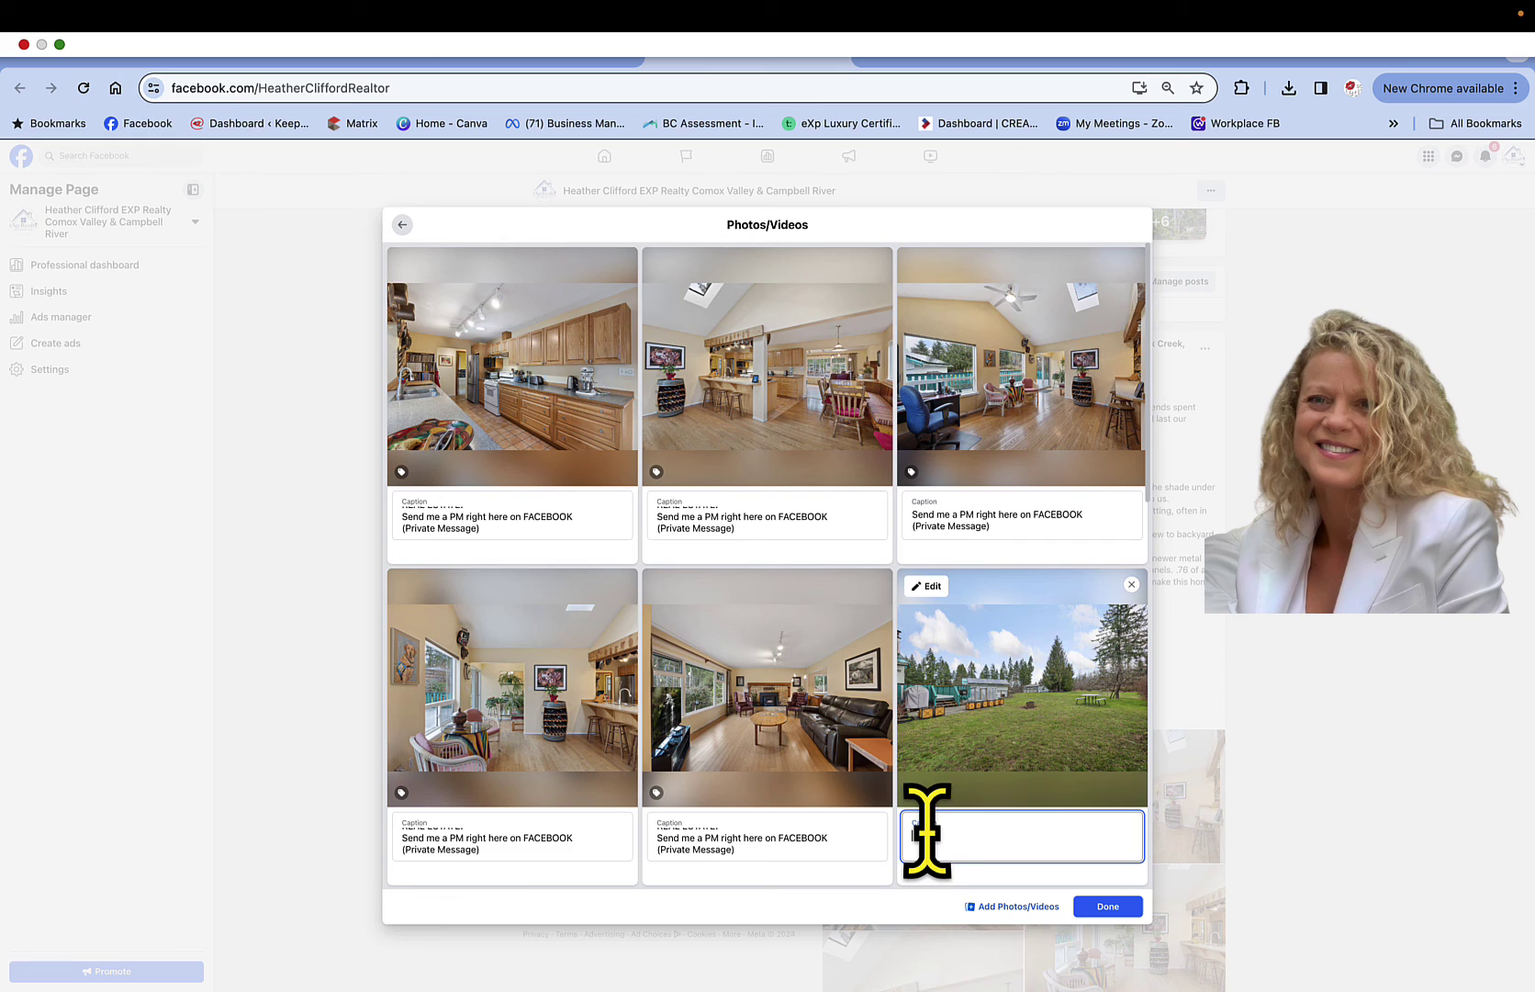
pyautogui.write('Send me a PM right here on FACEBOOK (Private Message)')
pyautogui.scroll(-5, 1052, 882)
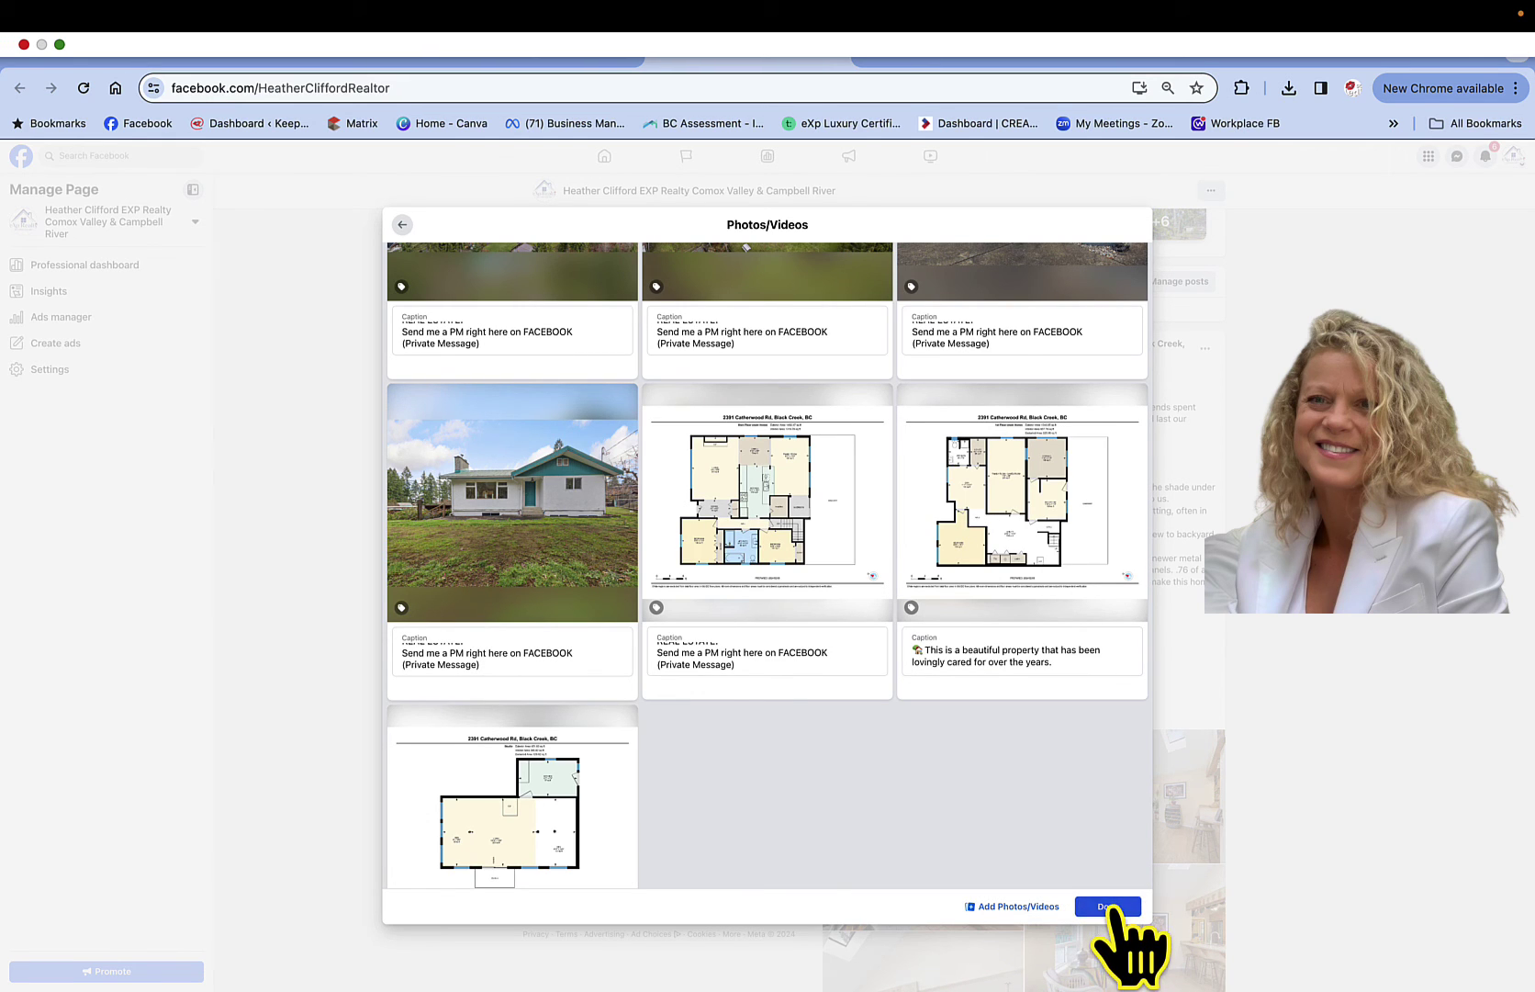
# Save the photo and caption edits, reload the Page, and expand the updated post's description
pyautogui.click(1108, 907)
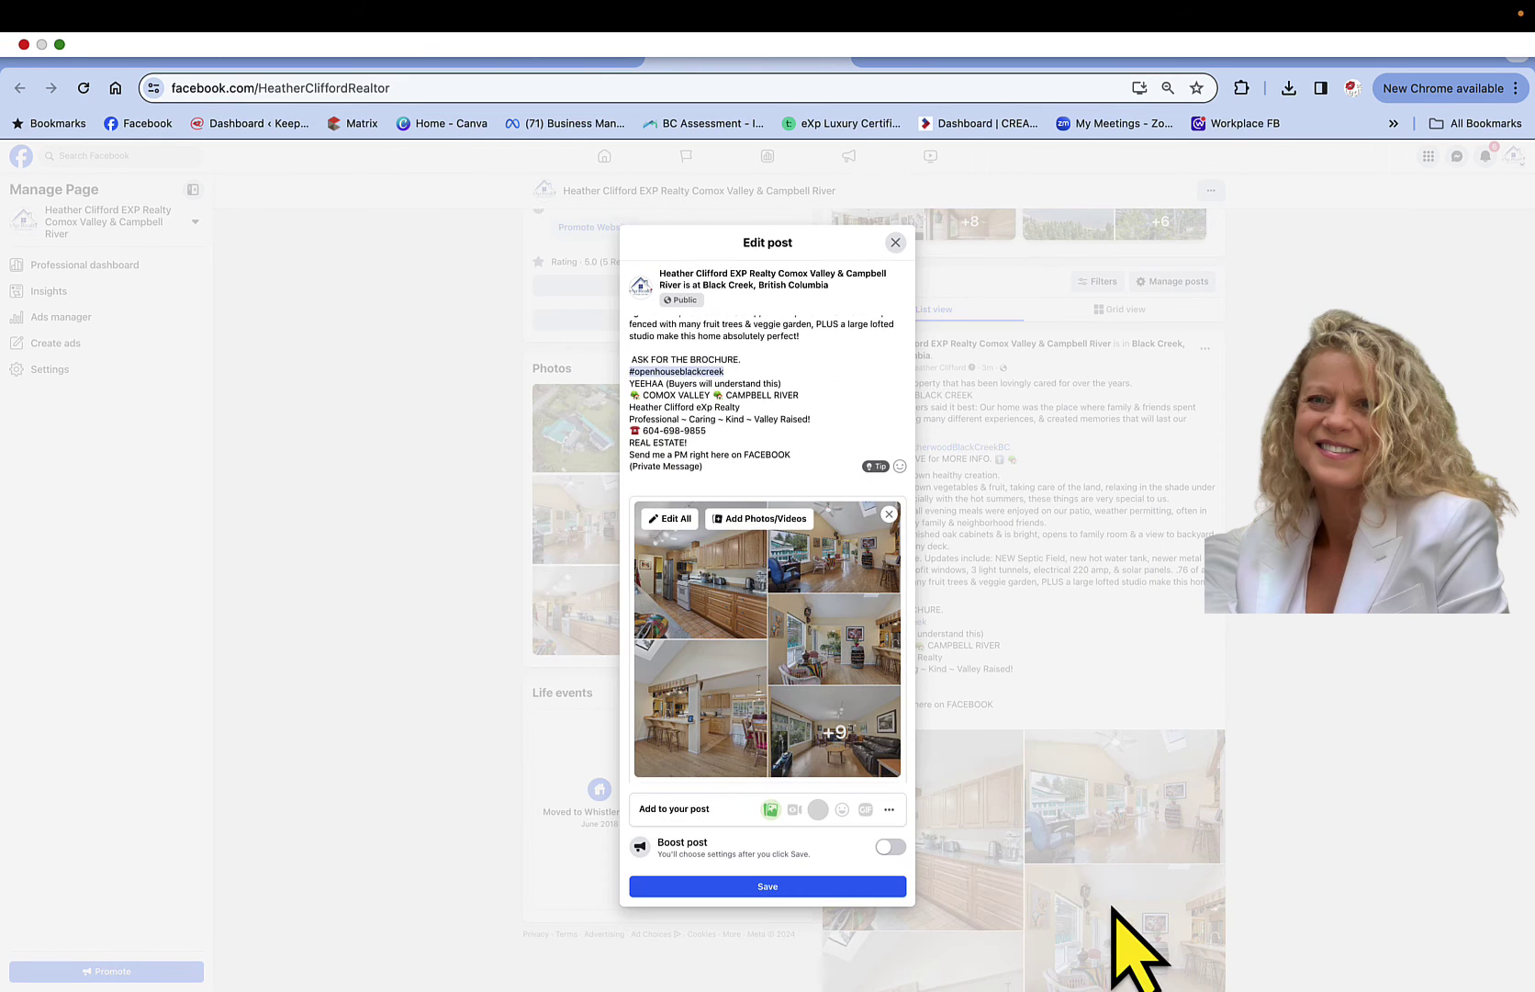
pyautogui.click(767, 885)
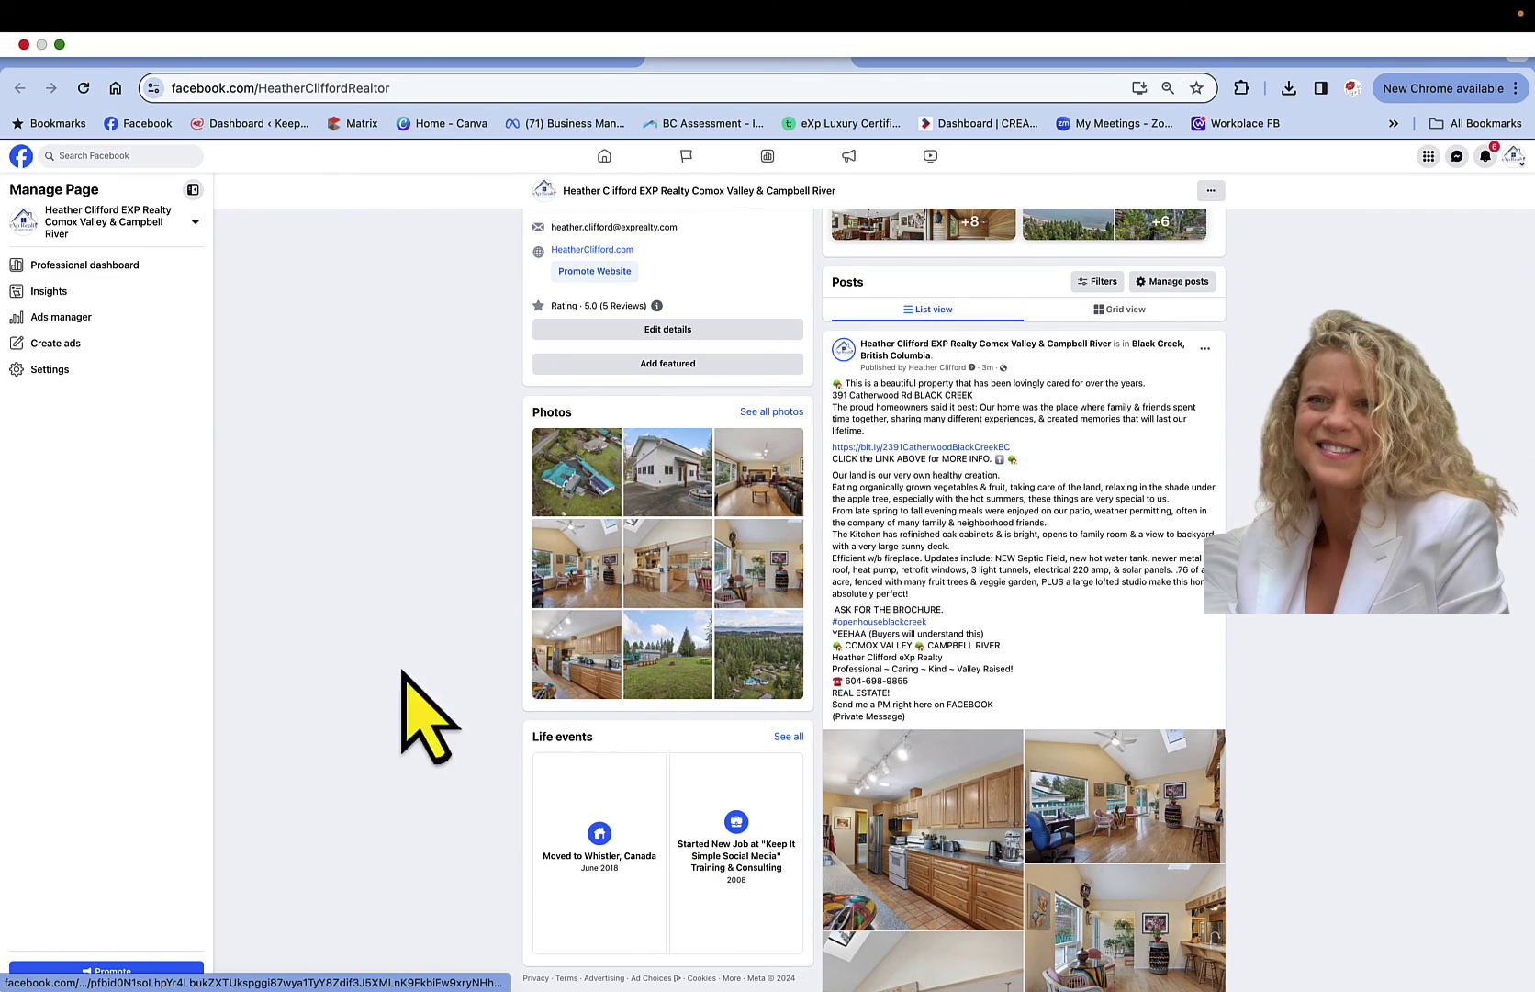
pyautogui.moveTo(46, 11)
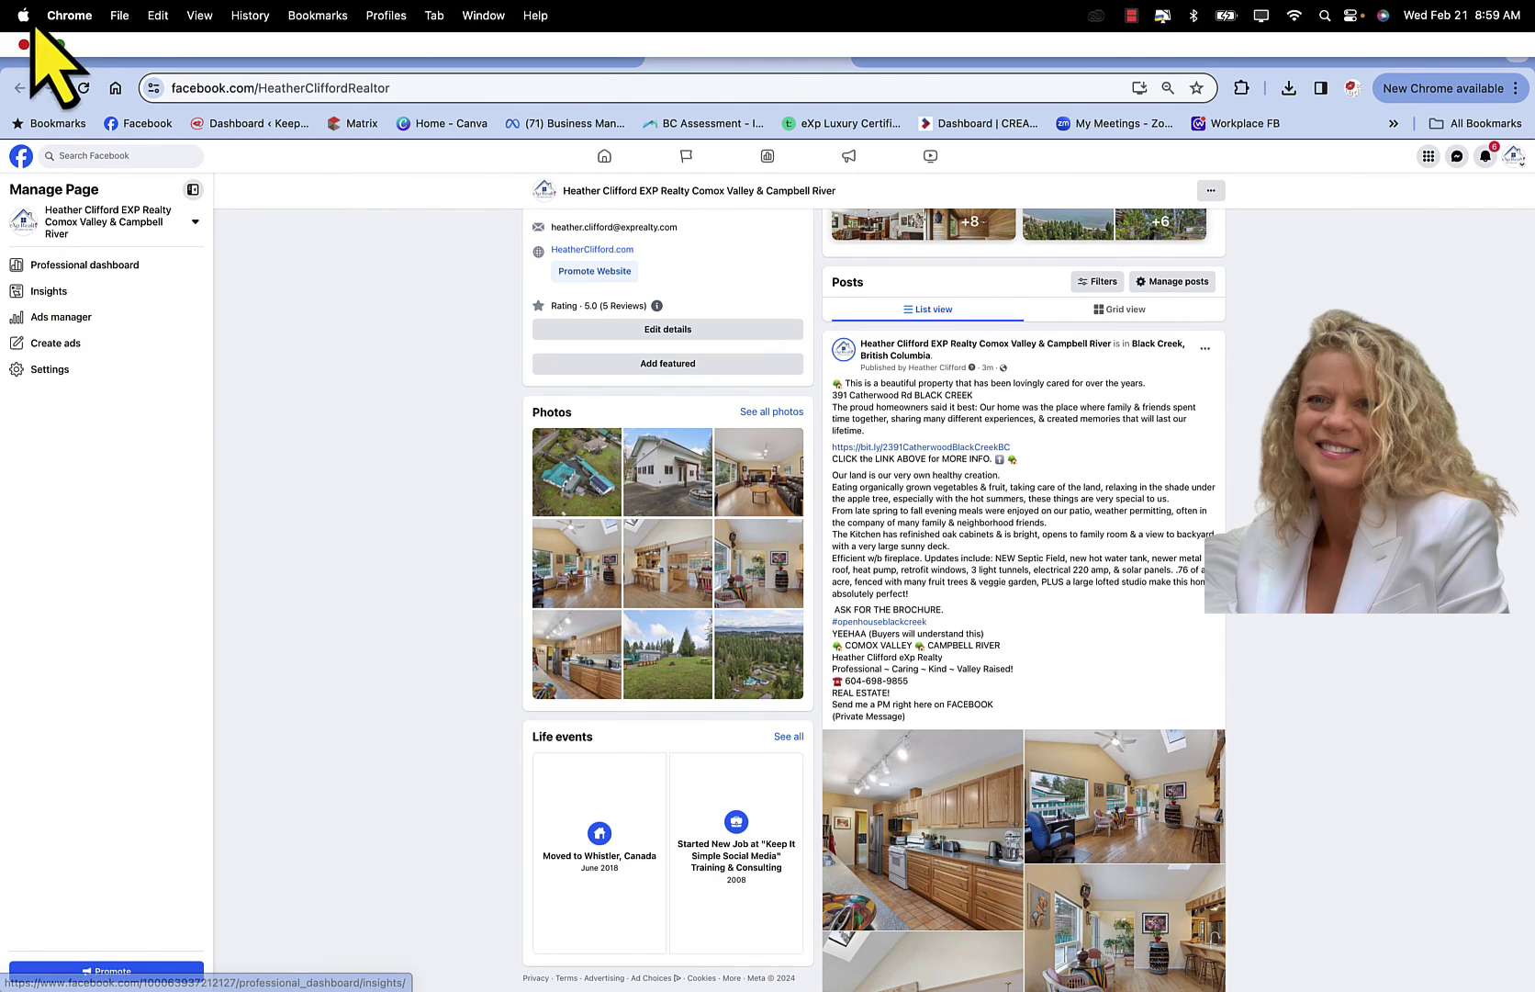
pyautogui.click(82, 89)
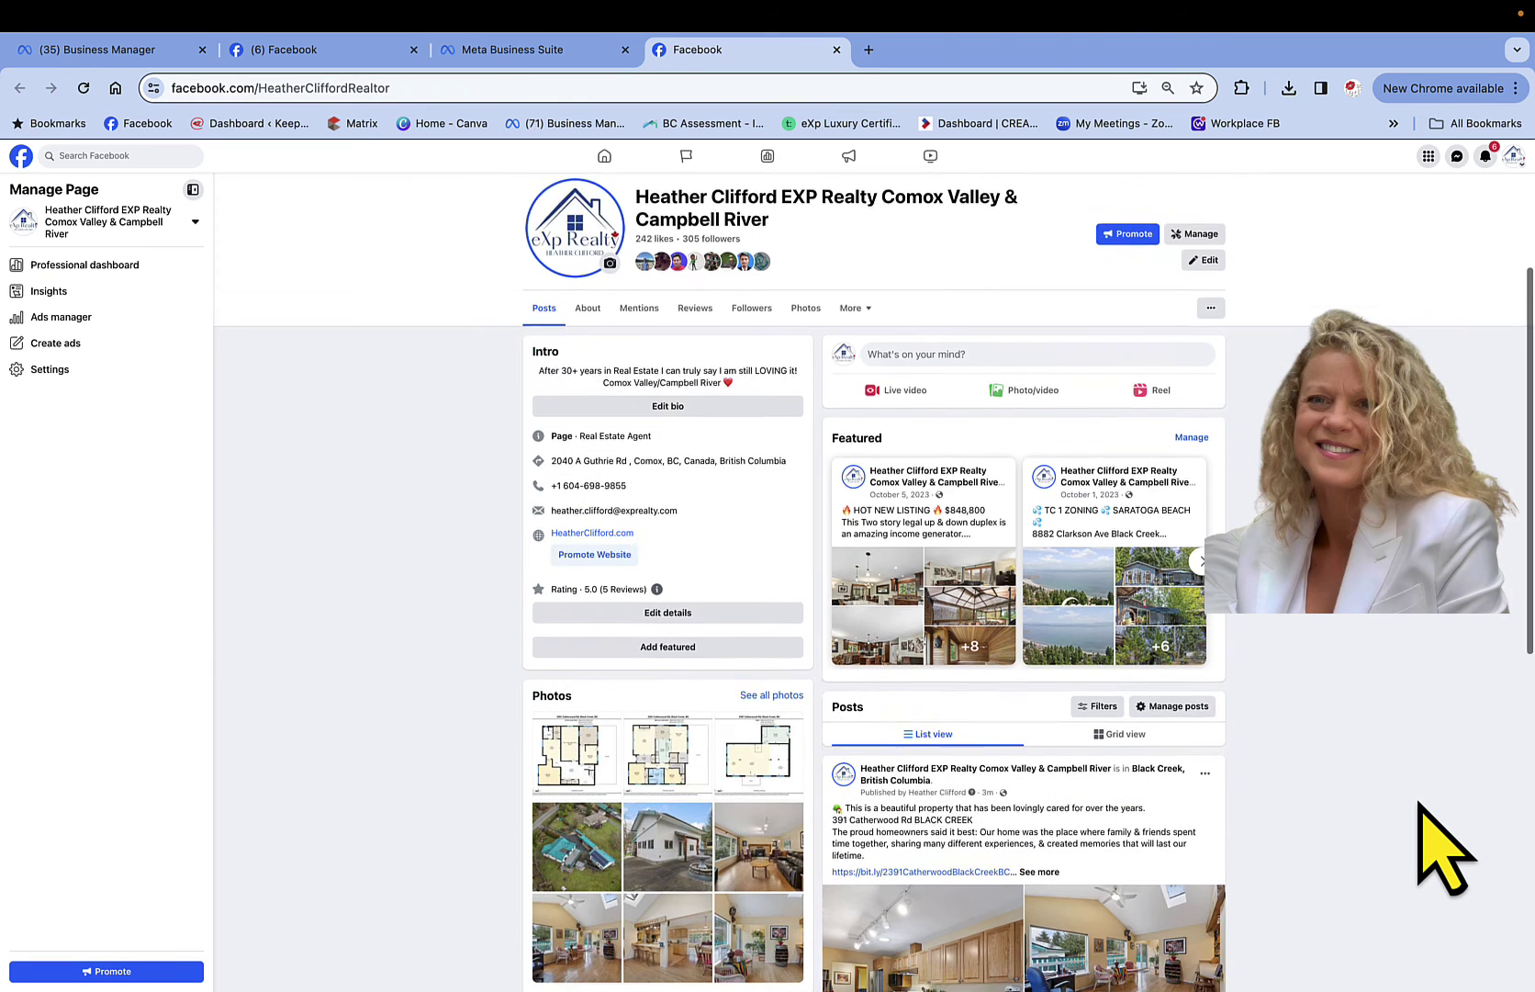
pyautogui.scroll(-5, 1422, 808)
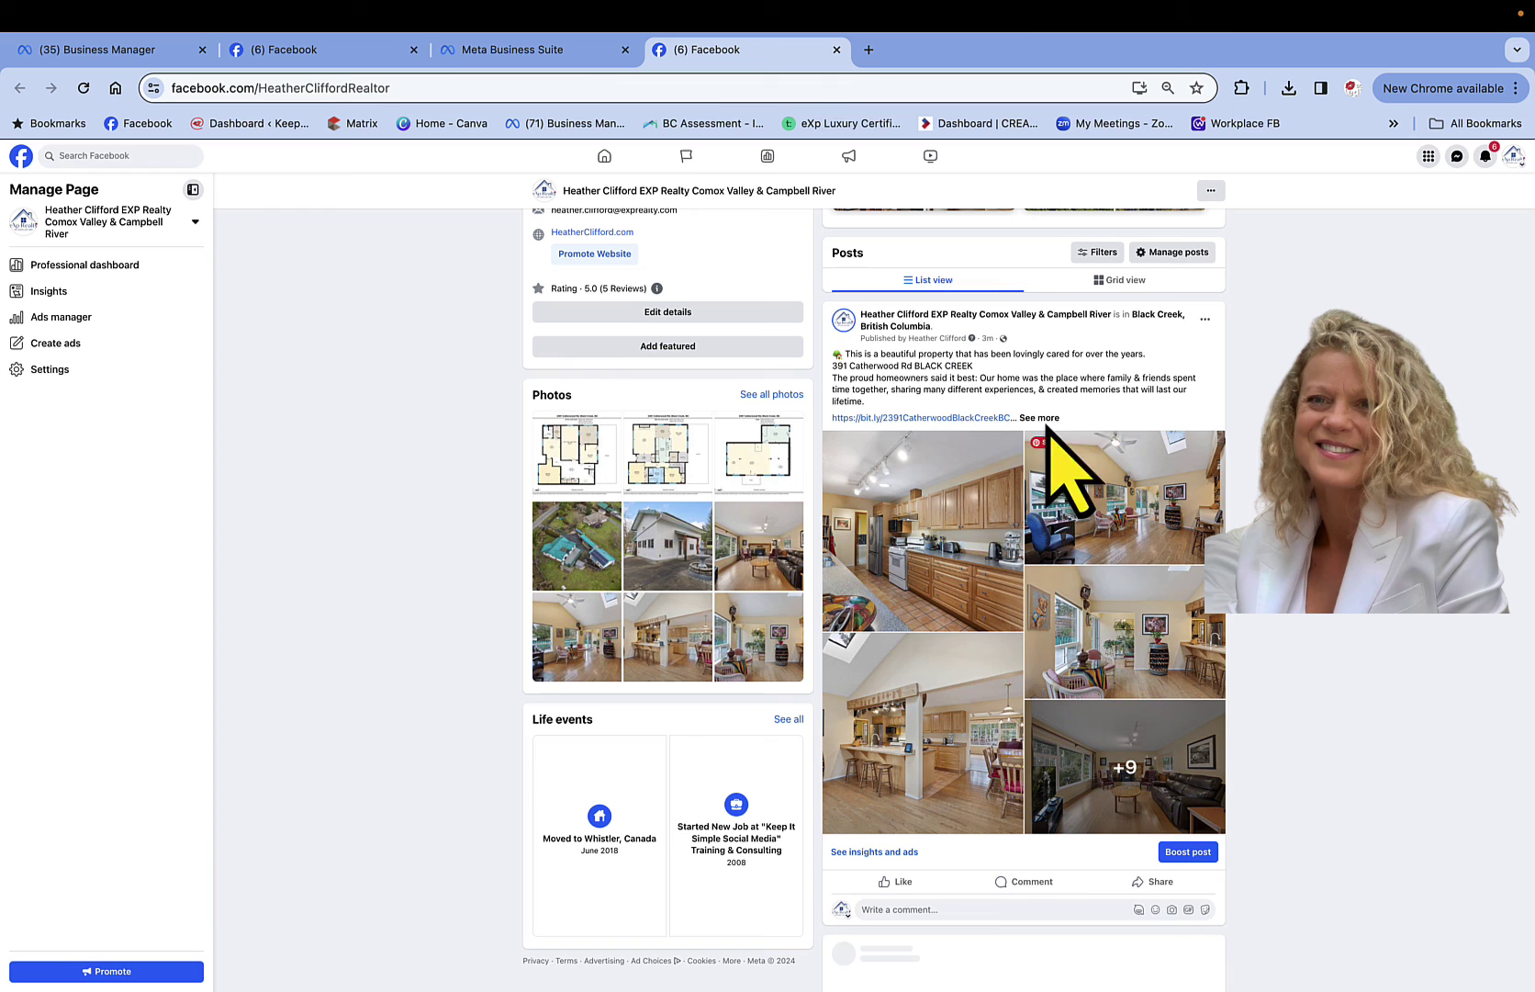
pyautogui.click(1040, 418)
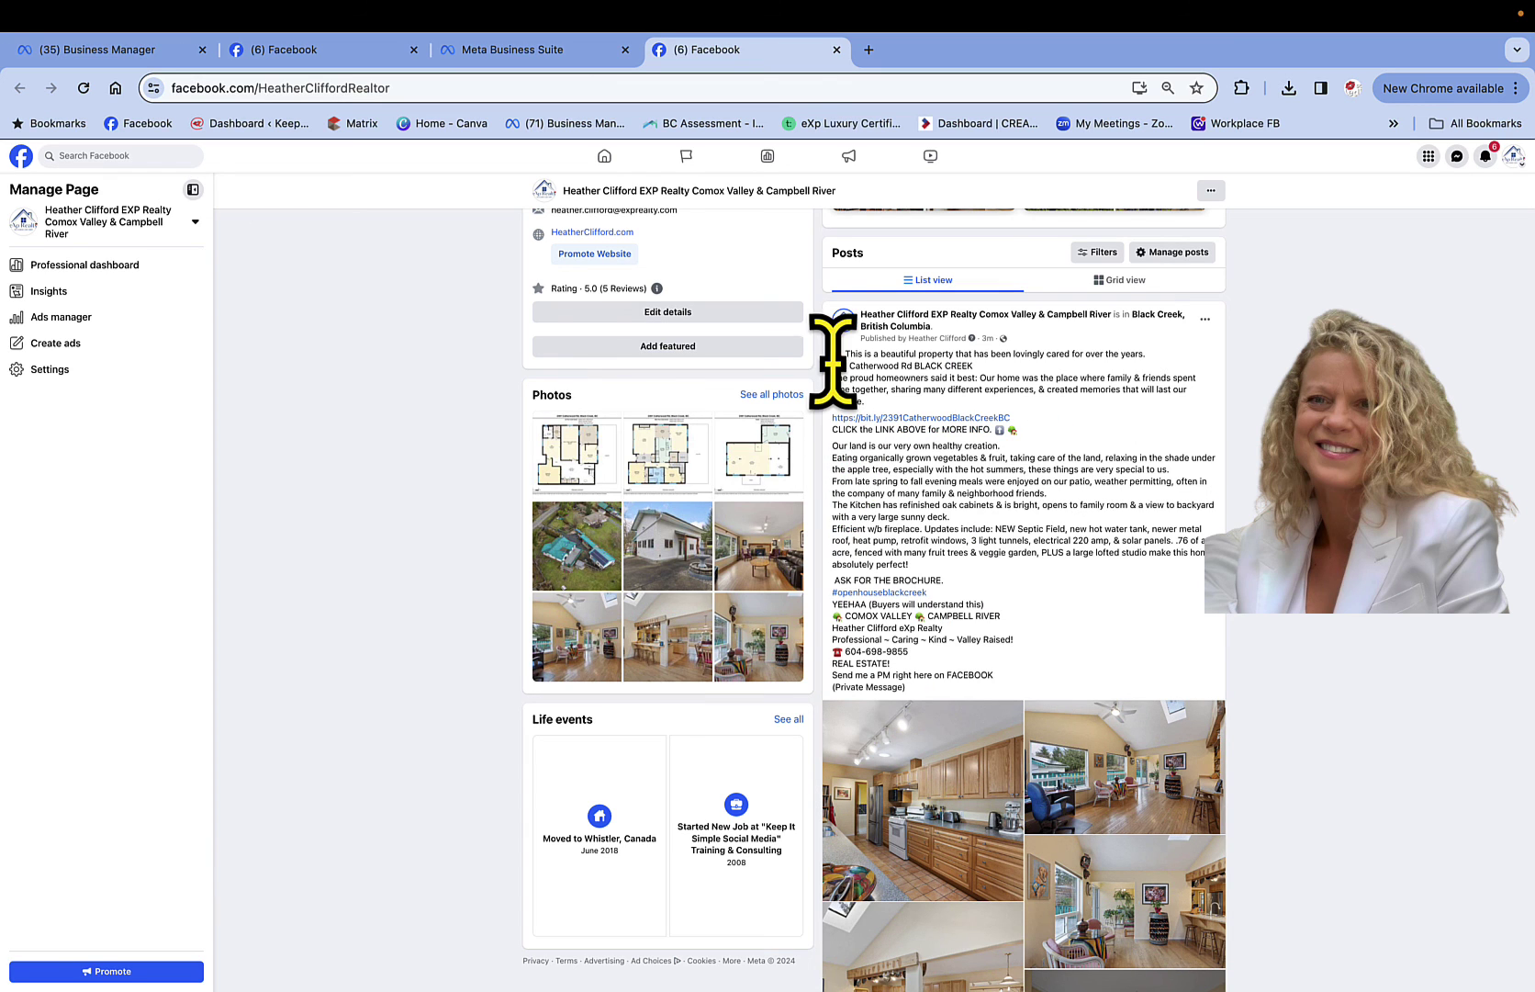
# Follow the post's bit.ly link, review the property listing on the agent's website, then go back to Facebook
pyautogui.click(921, 418)
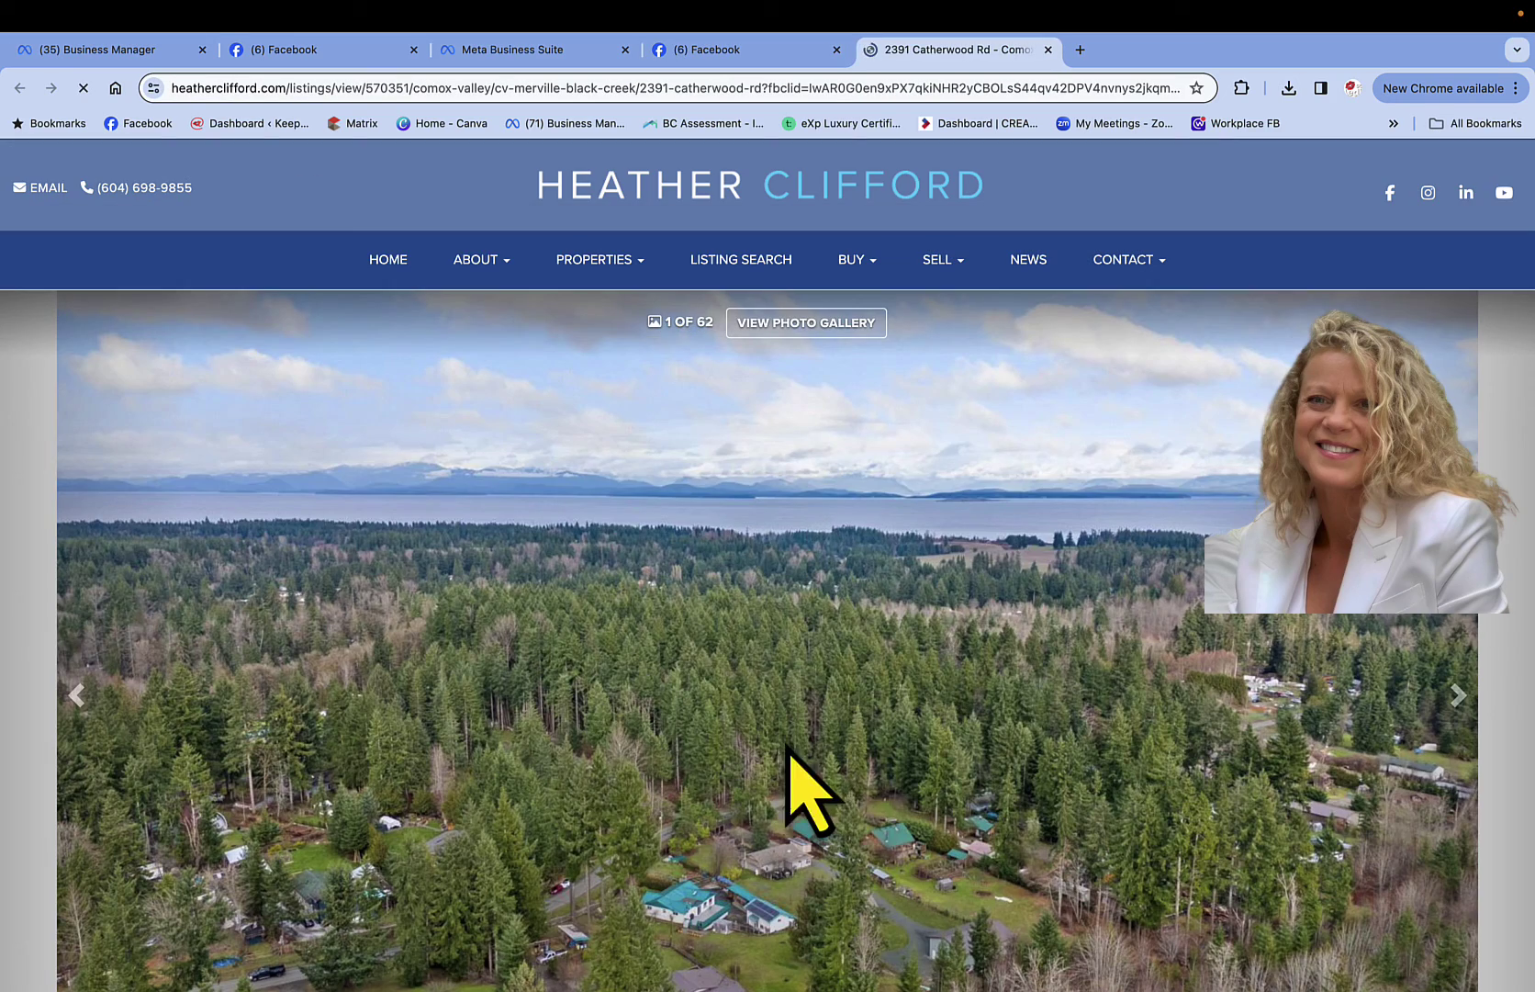
pyautogui.scroll(-7, 826, 790)
pyautogui.scroll(-7, 815, 747)
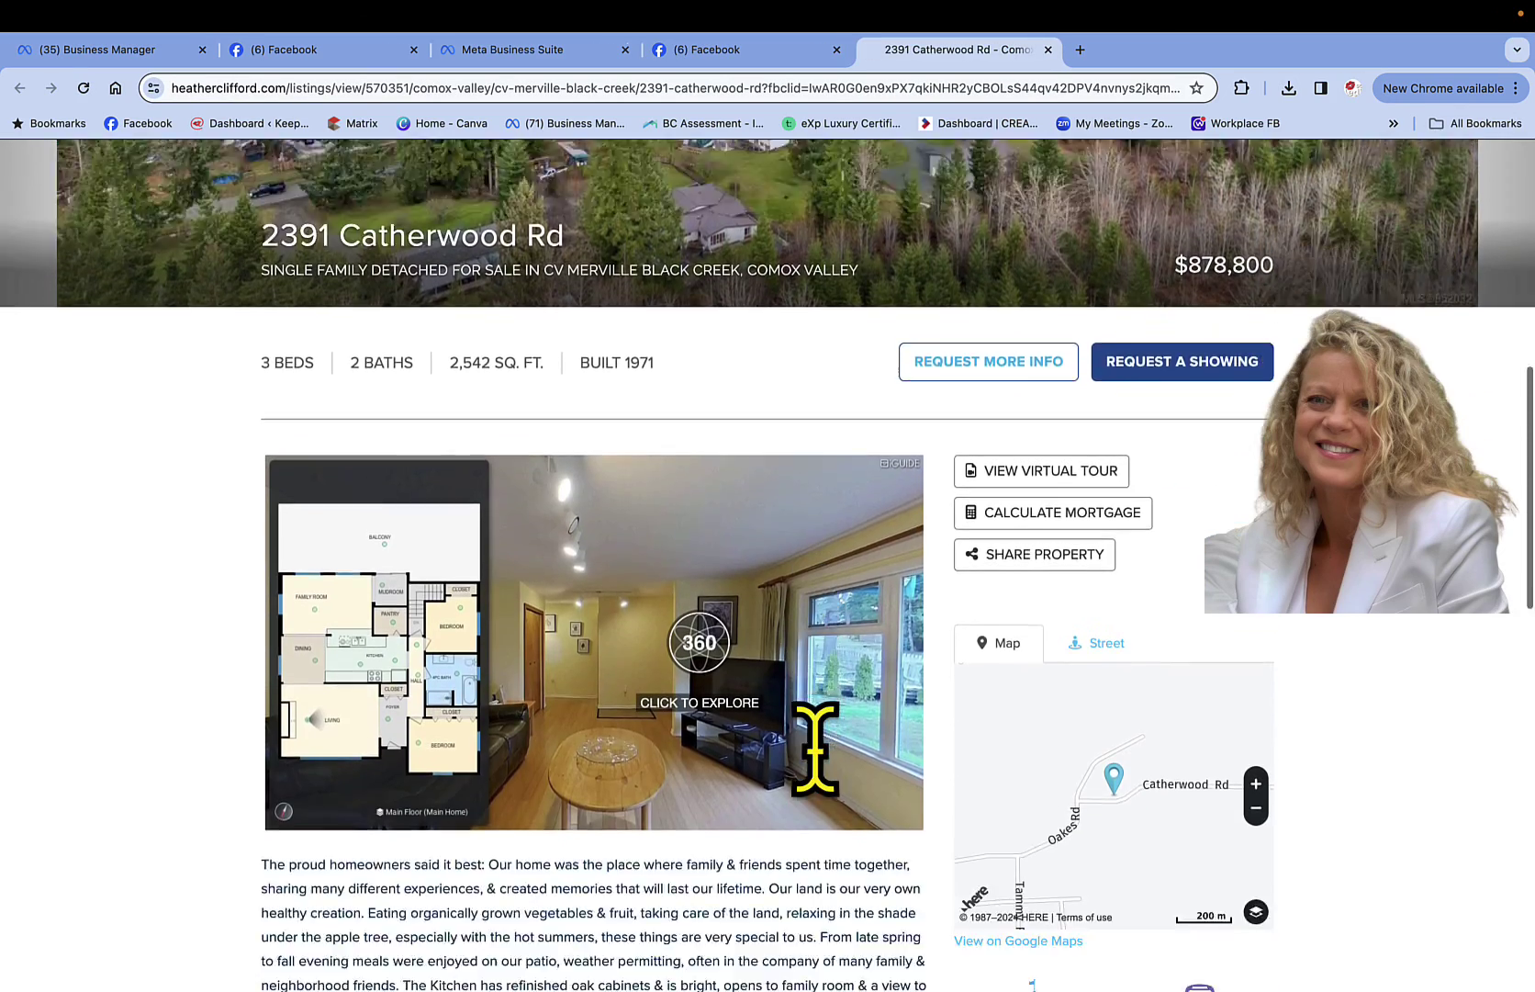
pyautogui.scroll(8, 831, 789)
pyautogui.scroll(2, 817, 755)
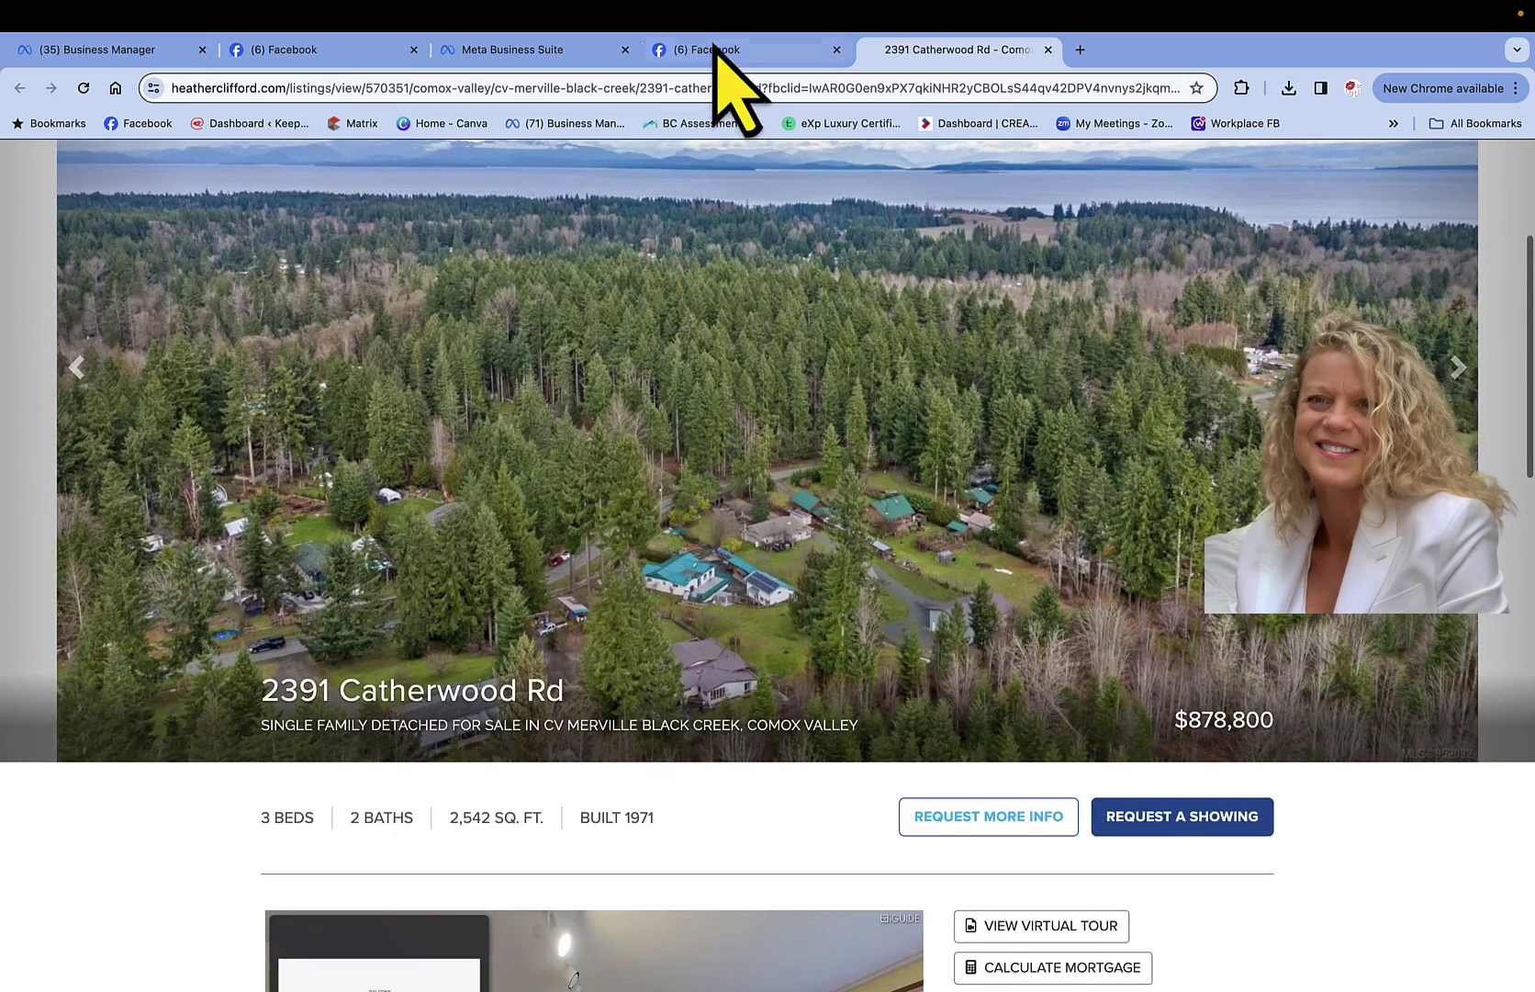
pyautogui.click(712, 50)
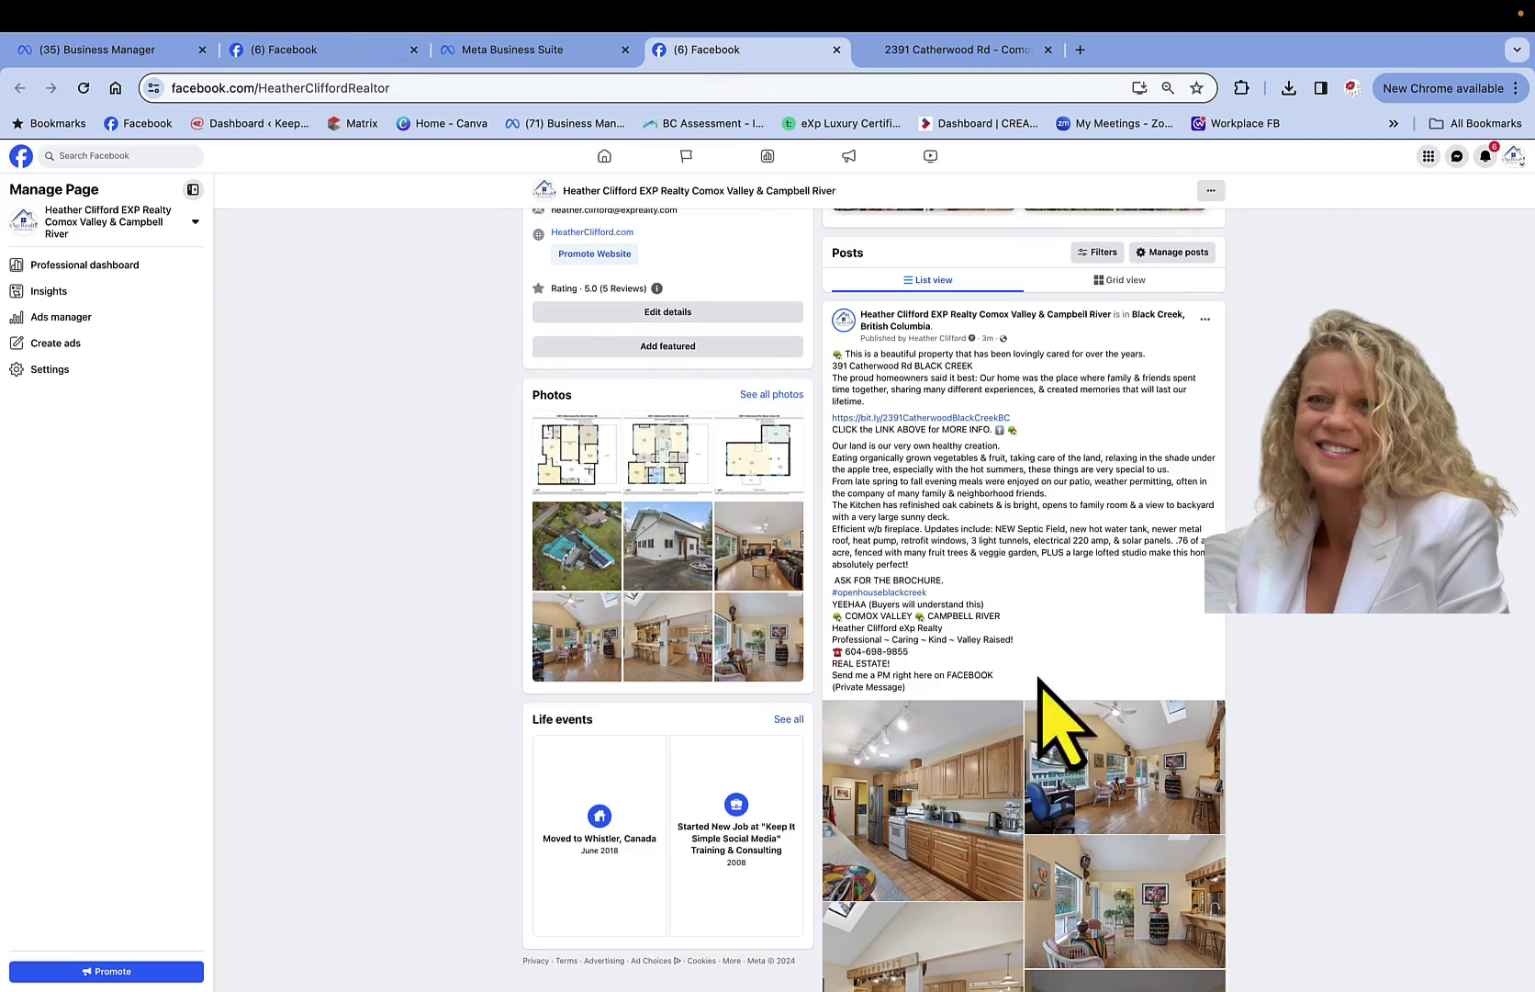
pyautogui.click(904, 804)
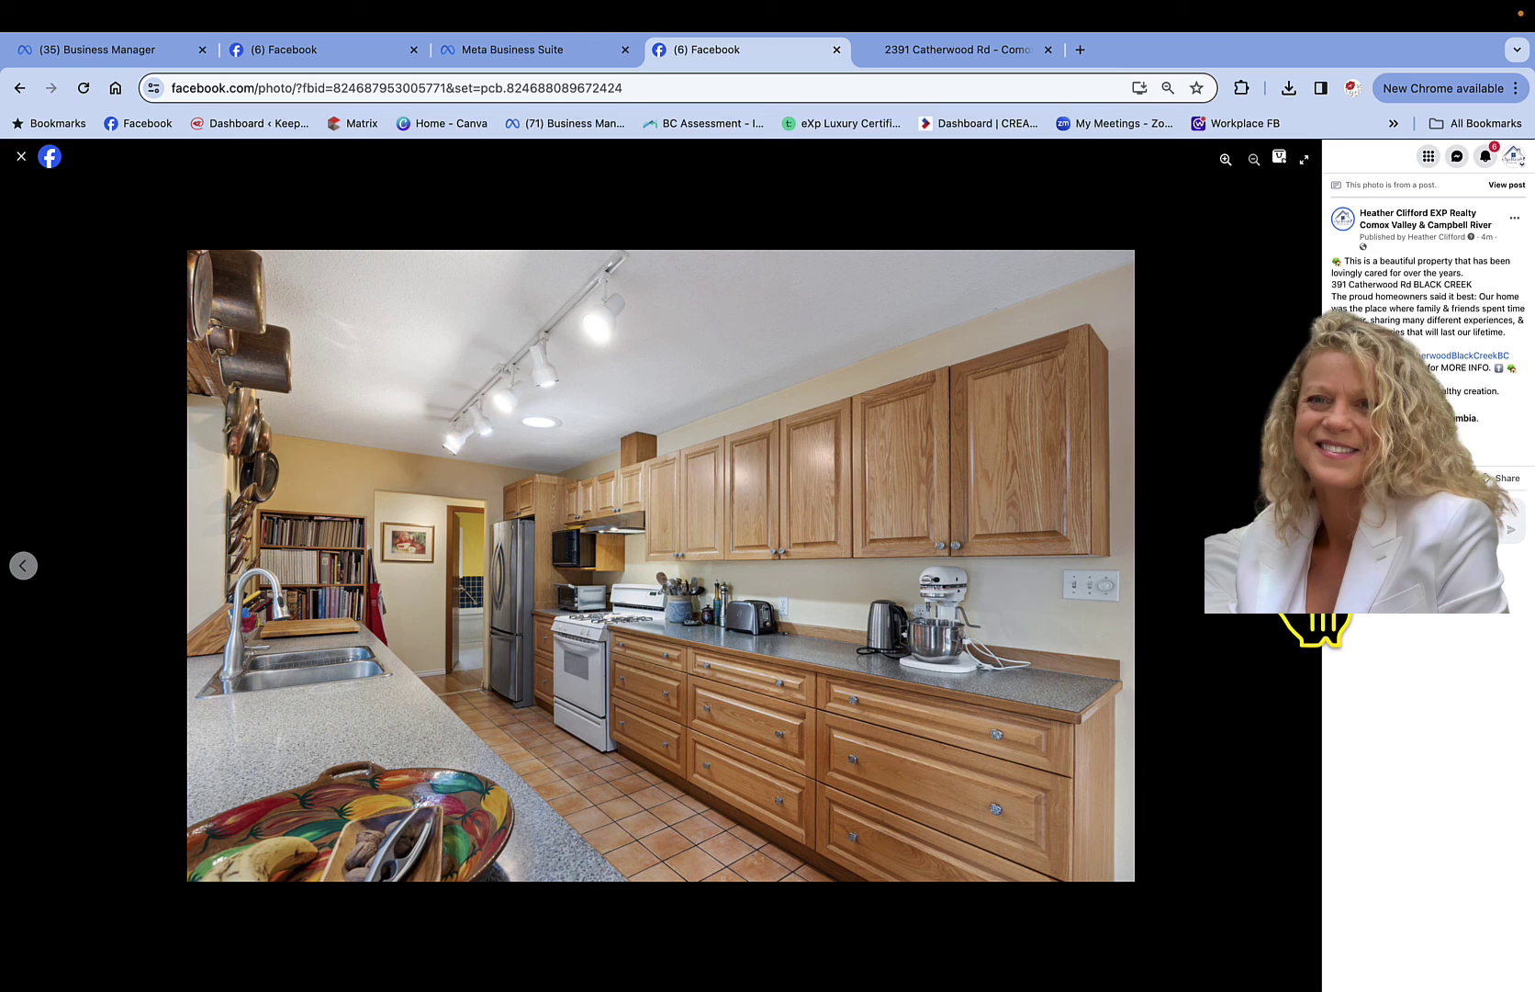
pyautogui.click(1300, 562)
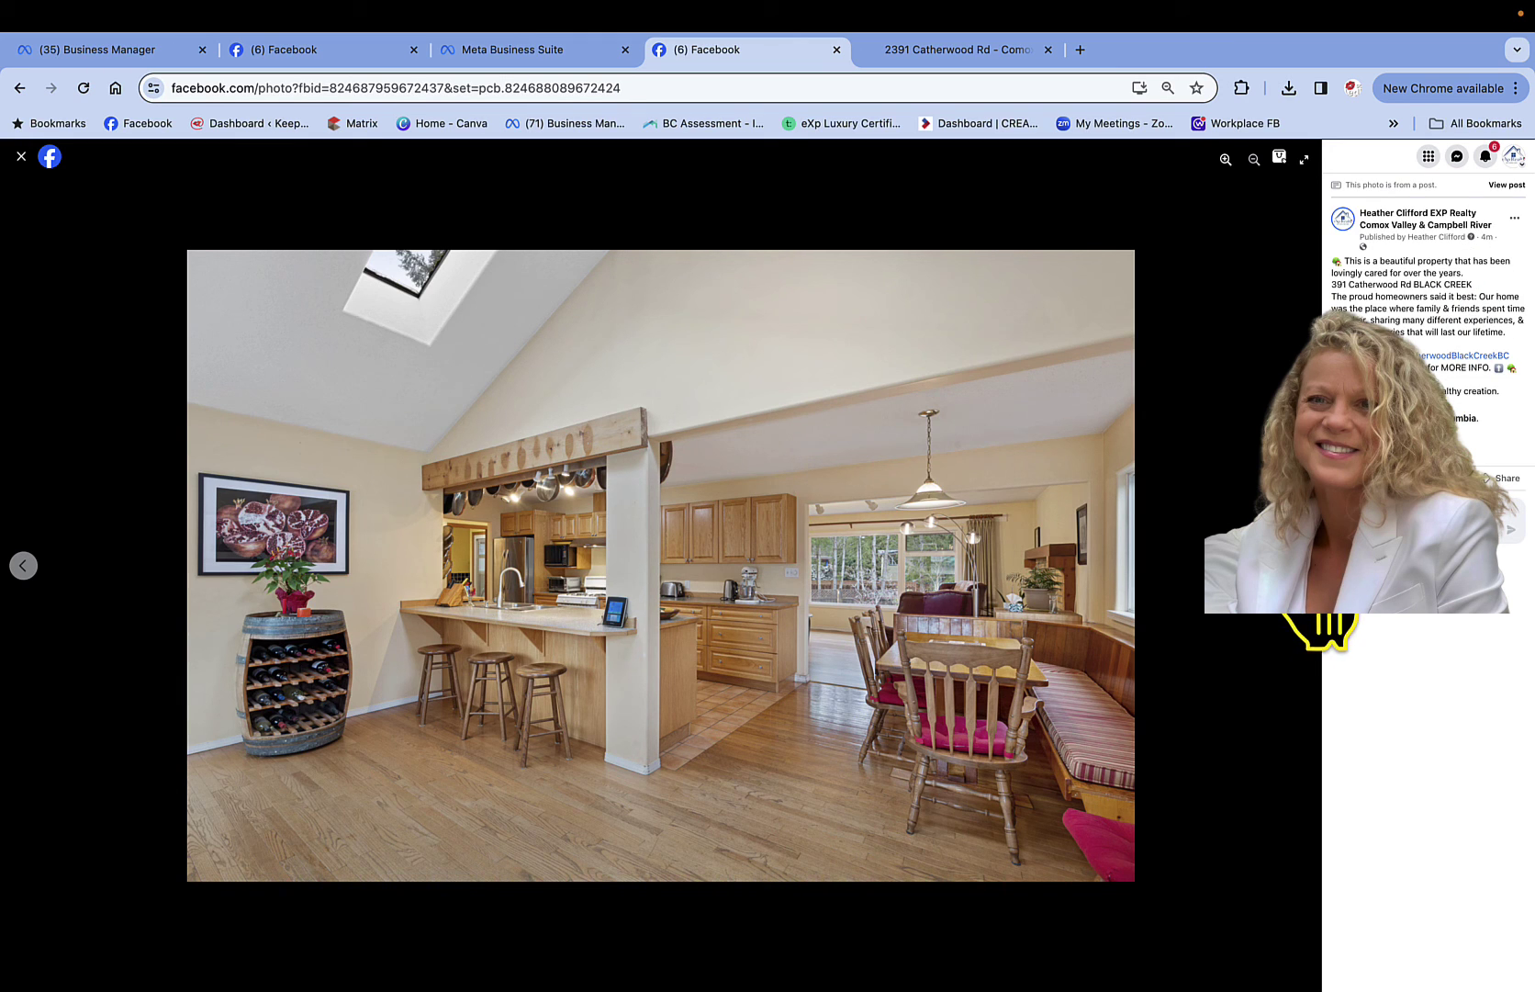
pyautogui.click(1300, 562)
pyautogui.click(1300, 562)
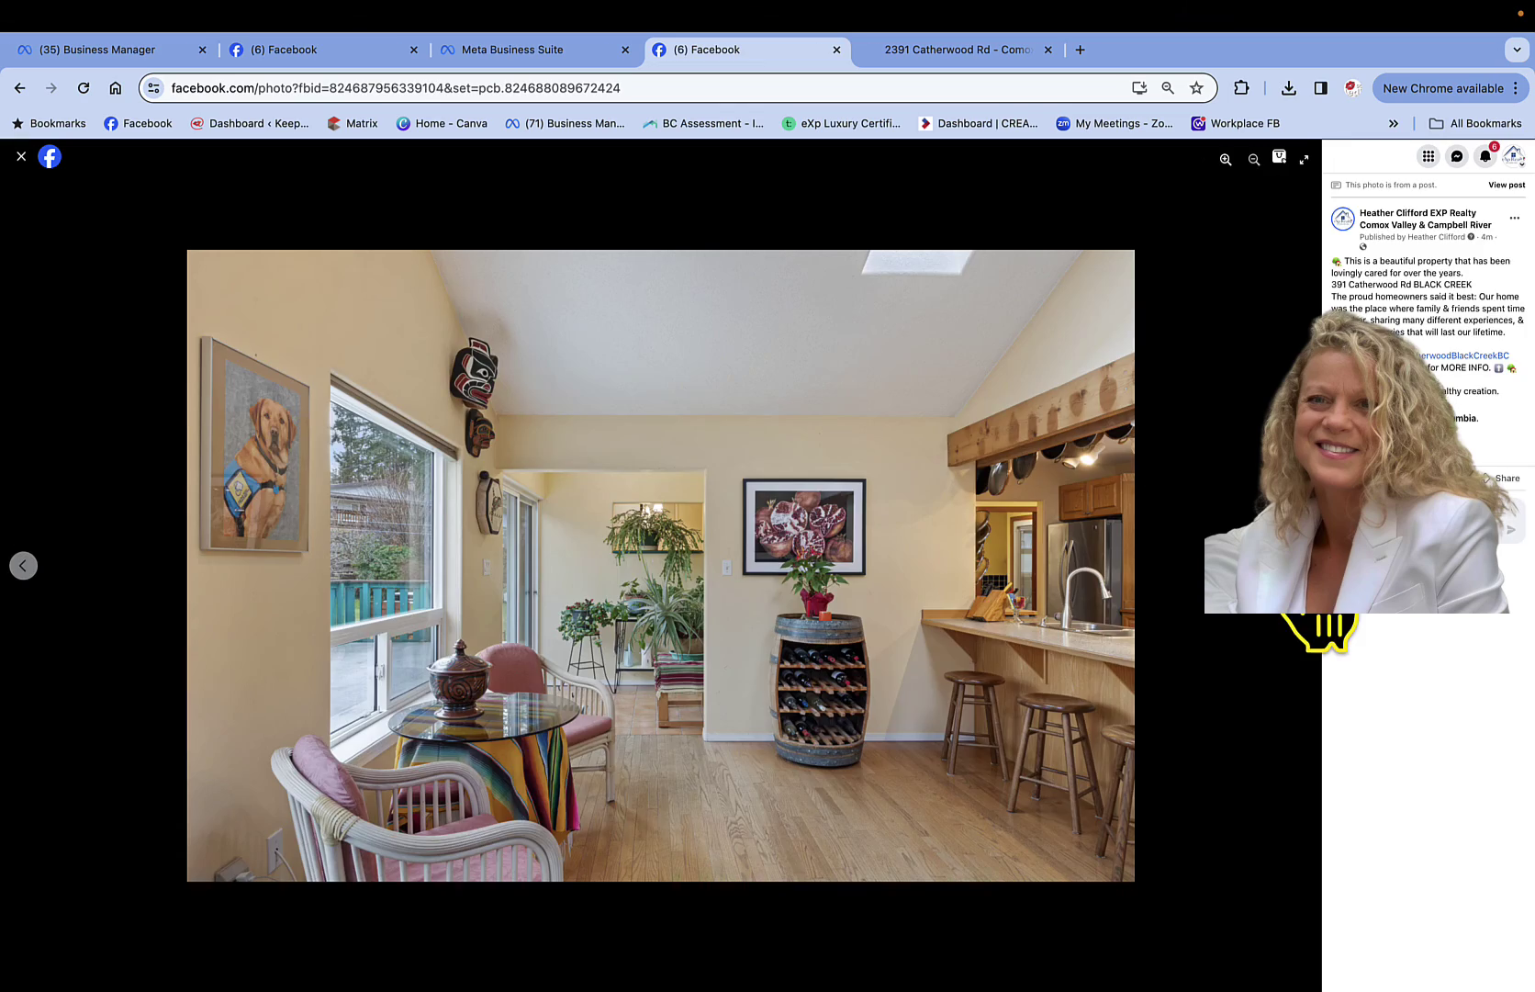
pyautogui.click(1300, 562)
pyautogui.click(1300, 562)
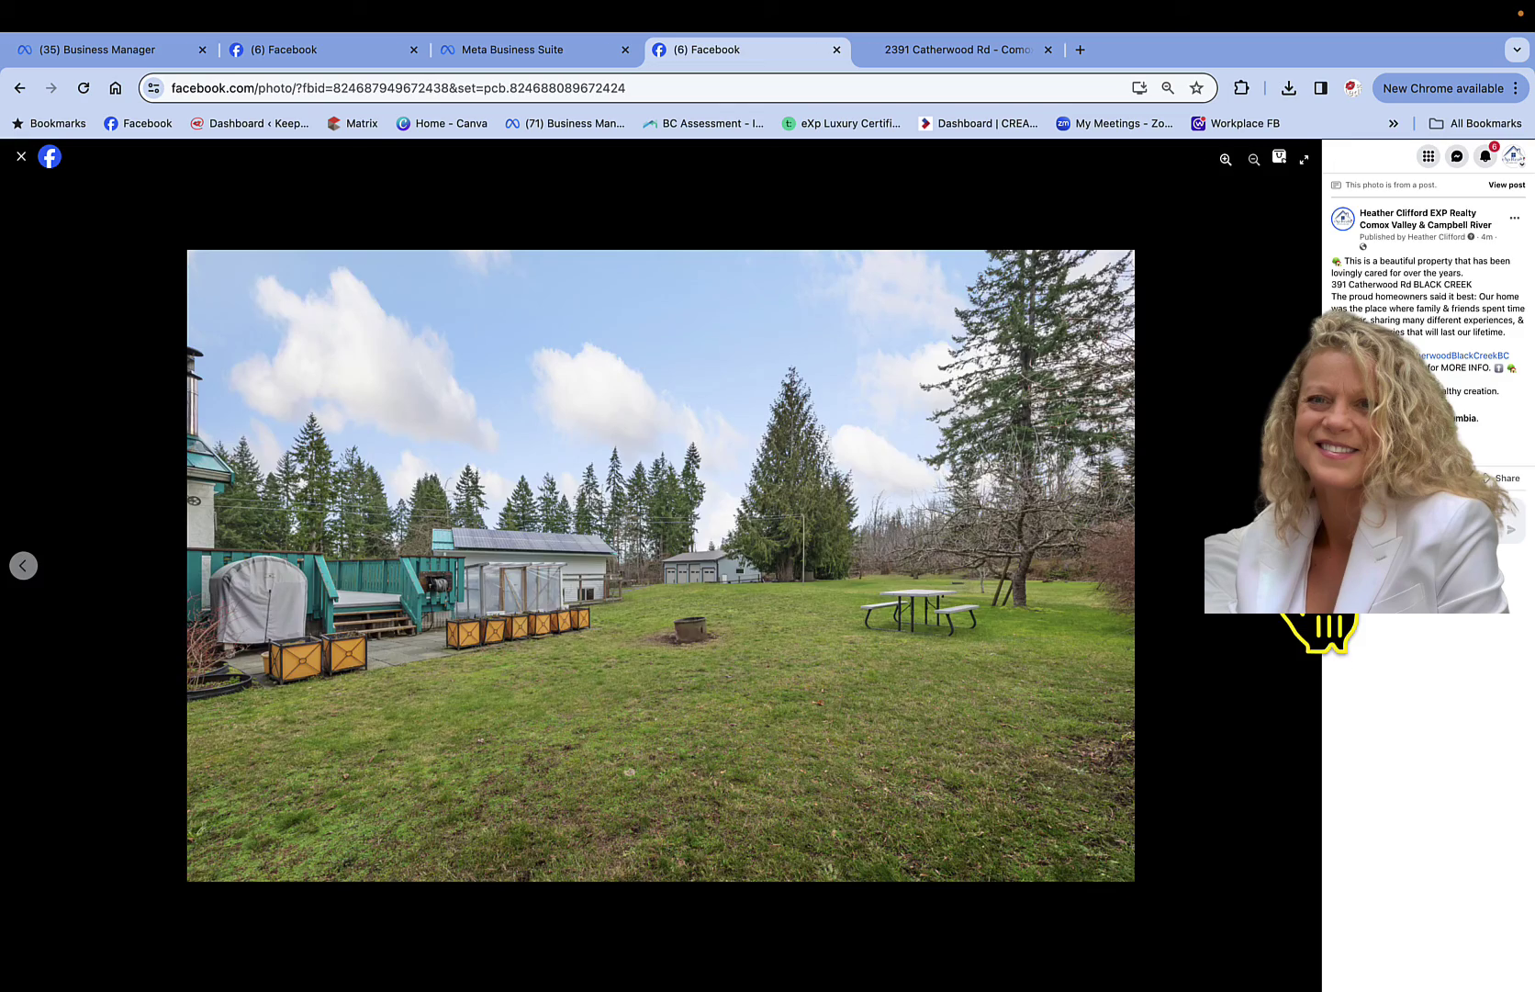
pyautogui.click(1300, 562)
pyautogui.click(1300, 562)
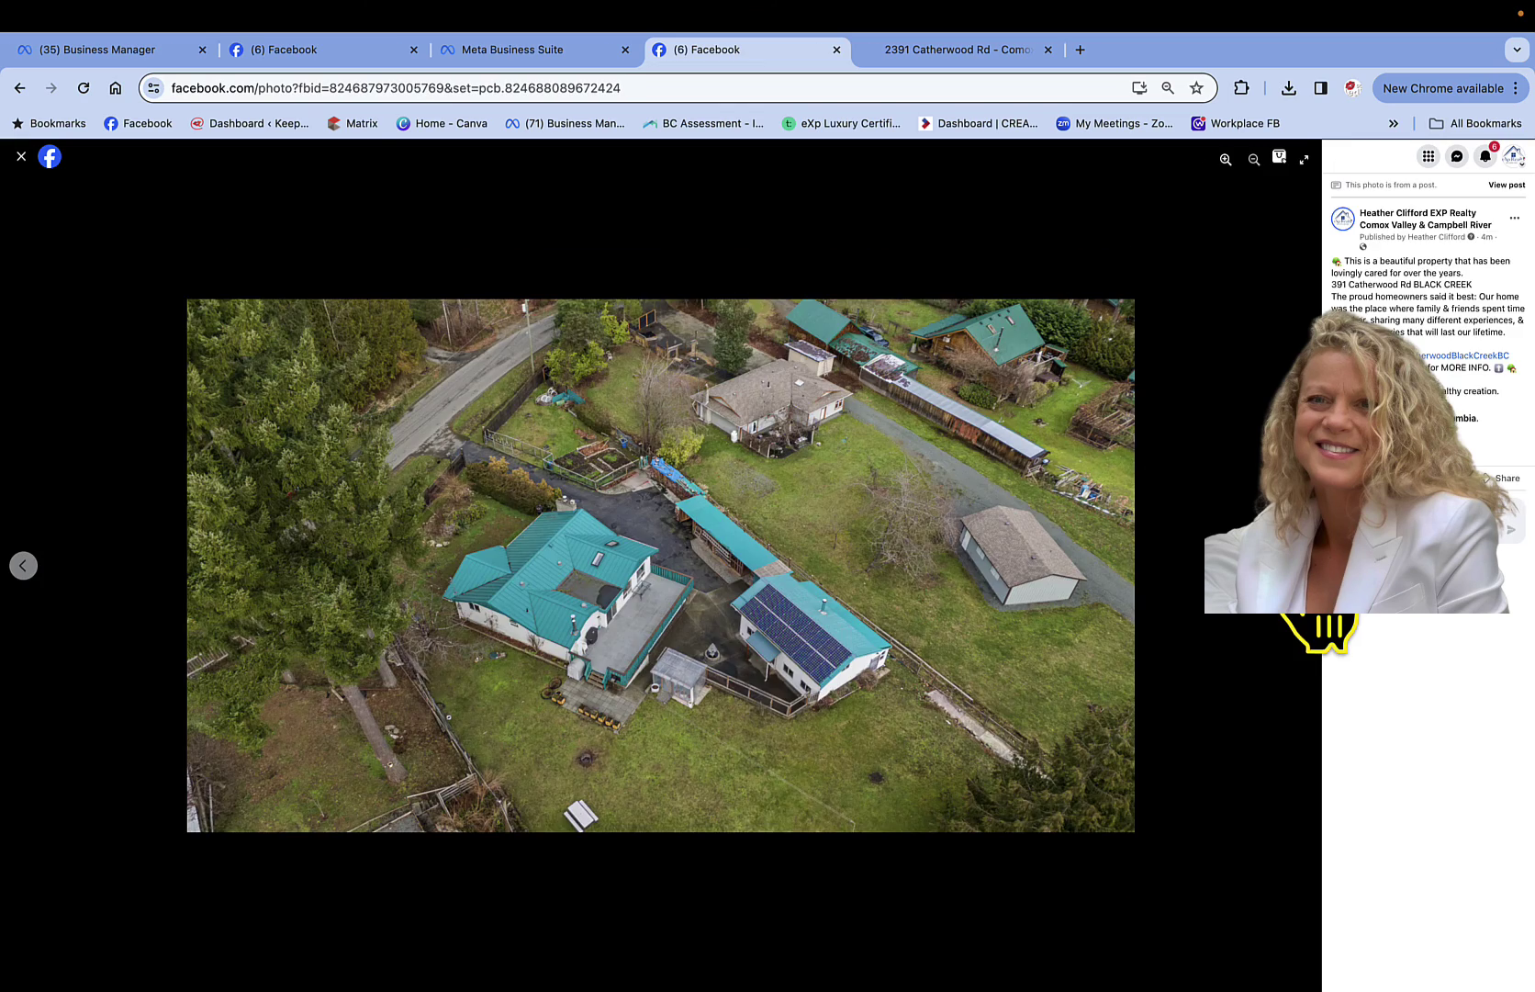
pyautogui.click(1300, 562)
pyautogui.click(1300, 562)
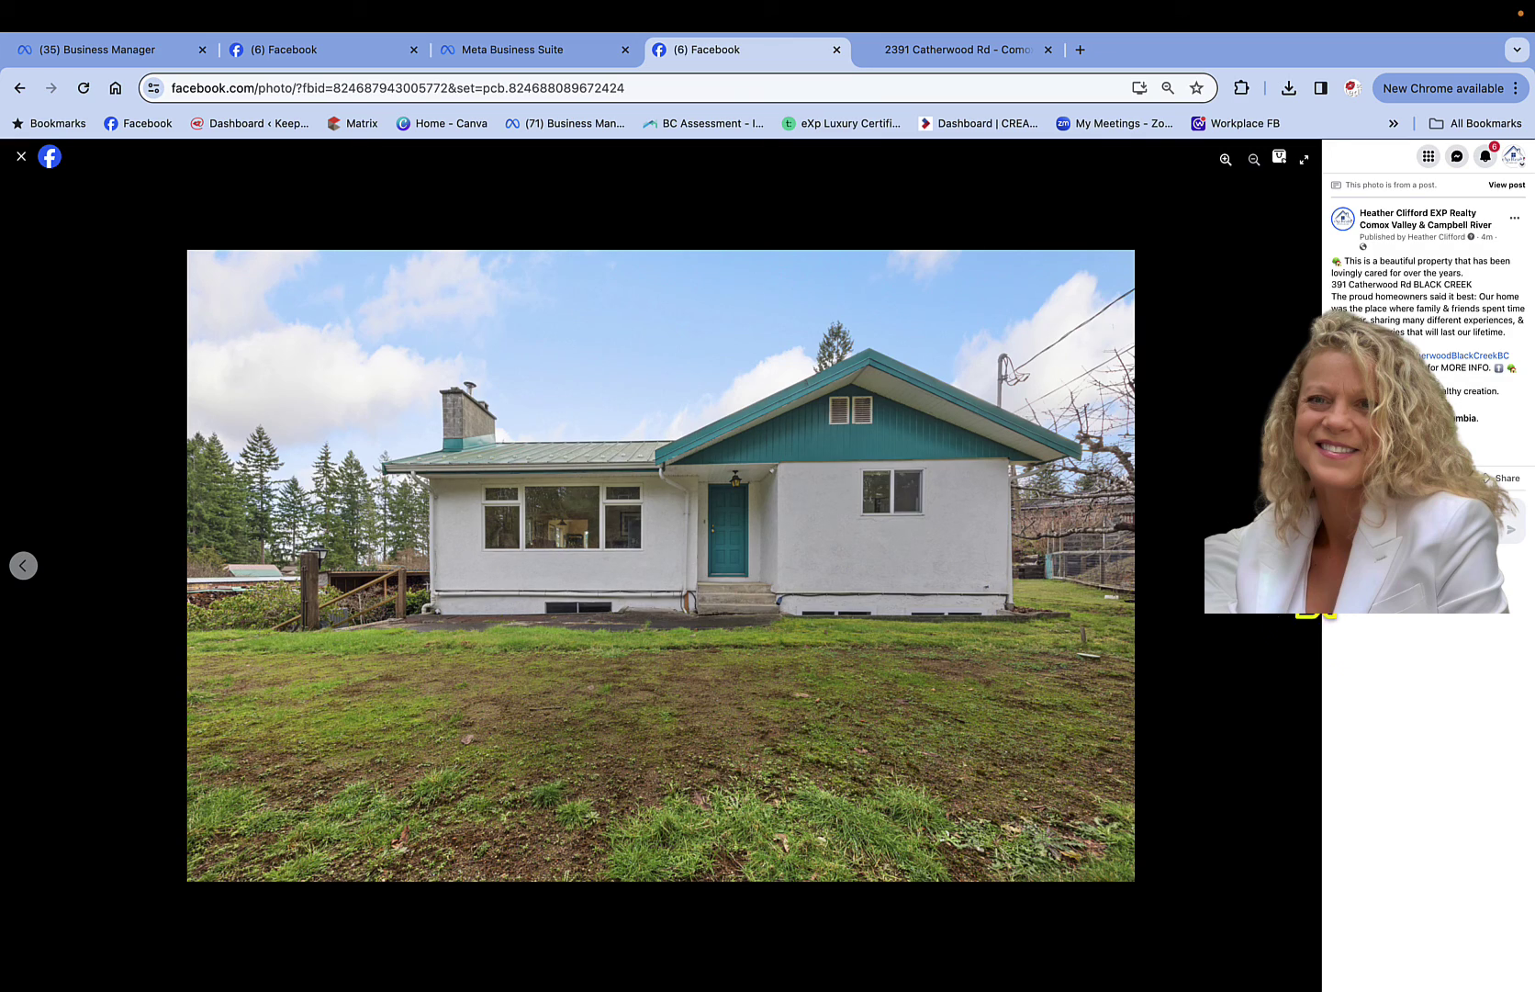
pyautogui.click(1402, 214)
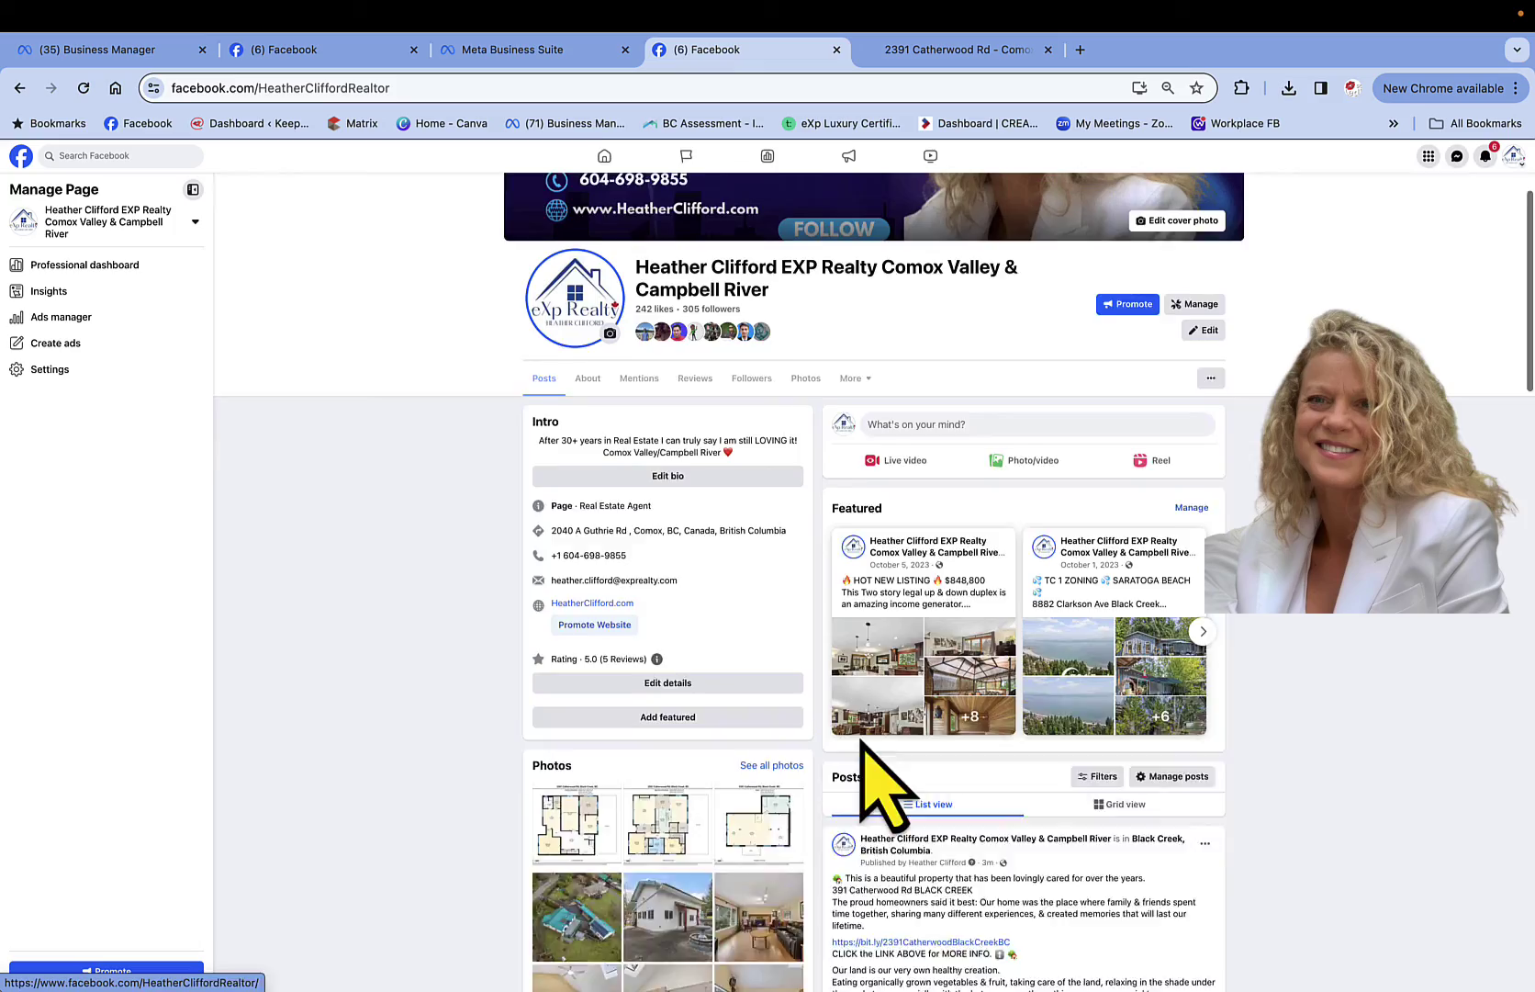
pyautogui.scroll(3, 879, 780)
pyautogui.scroll(-7, 879, 785)
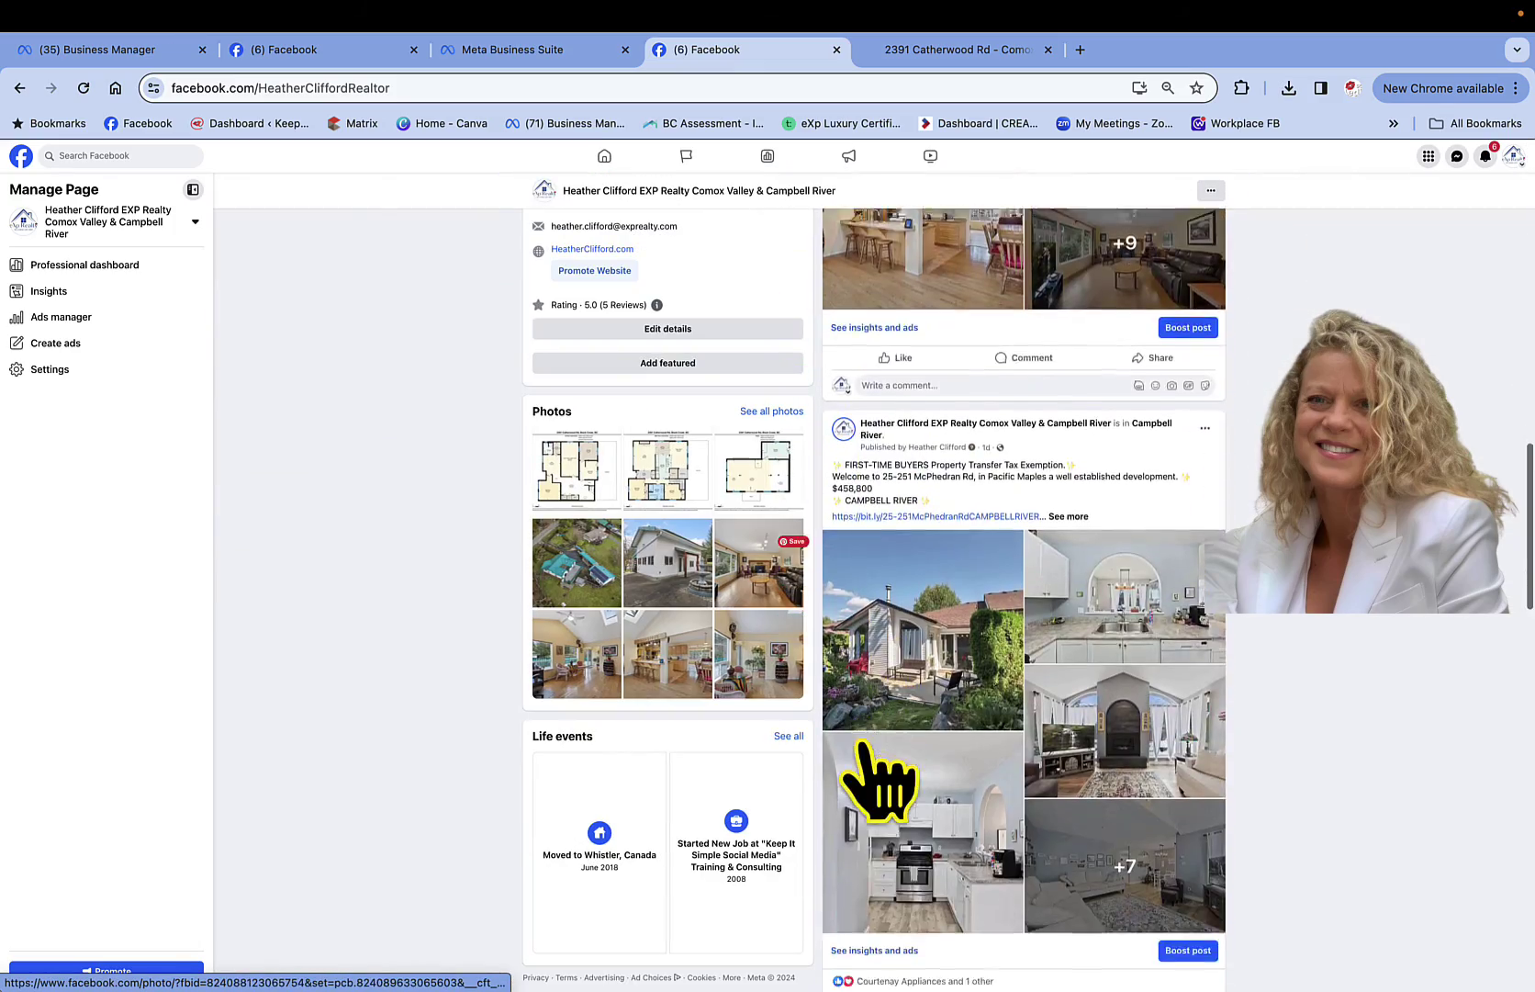
pyautogui.scroll(-3, 880, 781)
pyautogui.scroll(10, 880, 780)
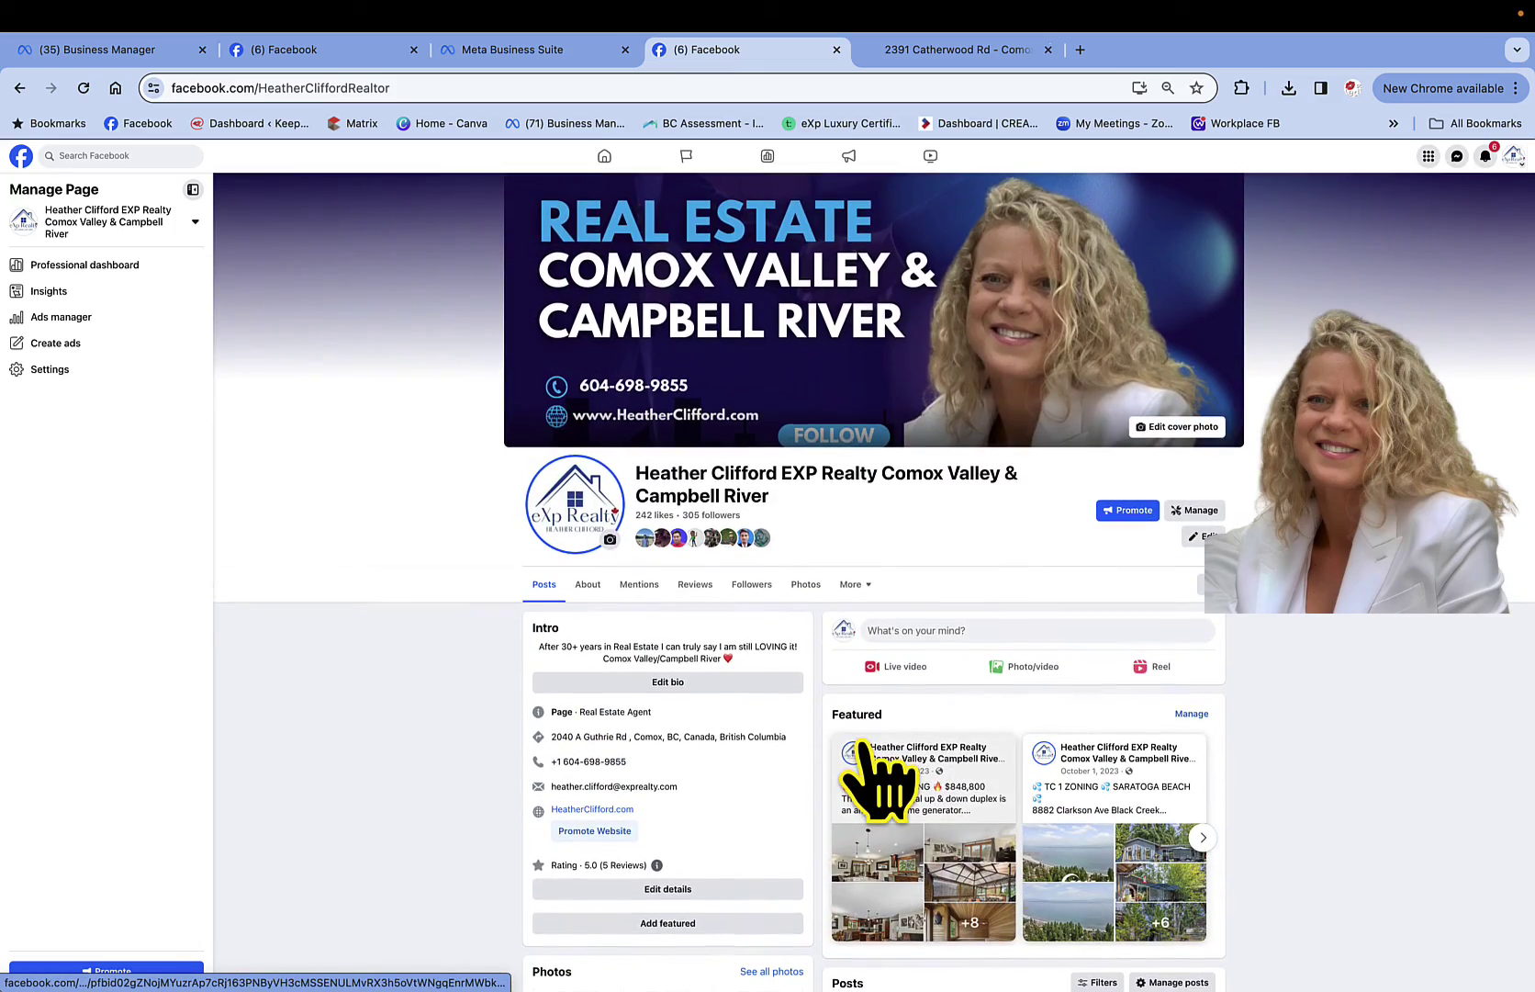